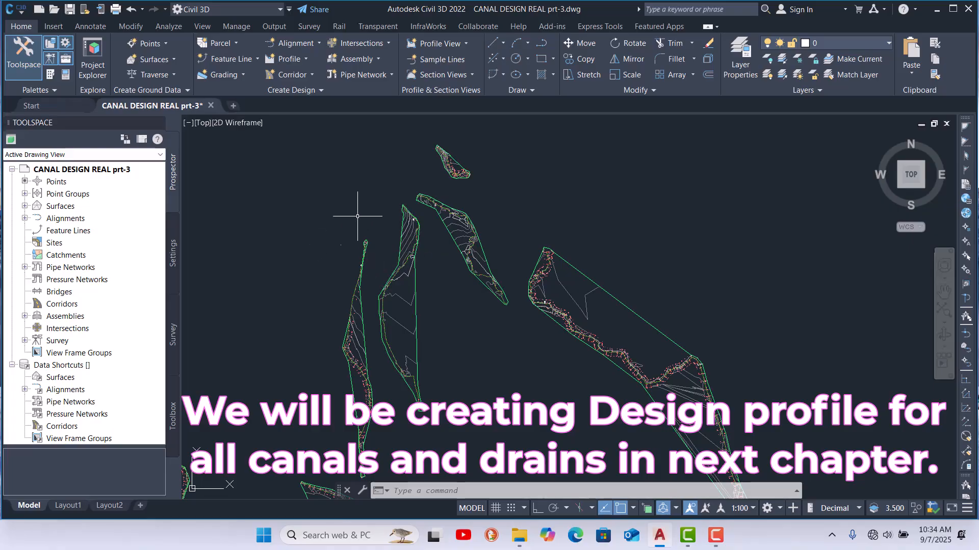
Step: Start Create Surface Profile and pick canal alignment 1 from the drawing
scroll(476, 164, up, 3)
scroll(412, 202, up, 5)
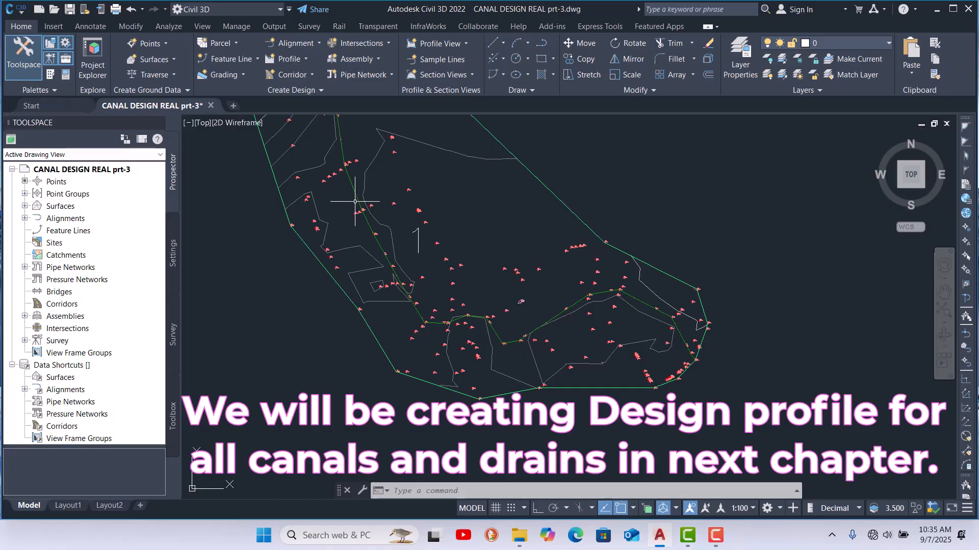
scroll(380, 309, down, 5)
scroll(384, 301, up, 1)
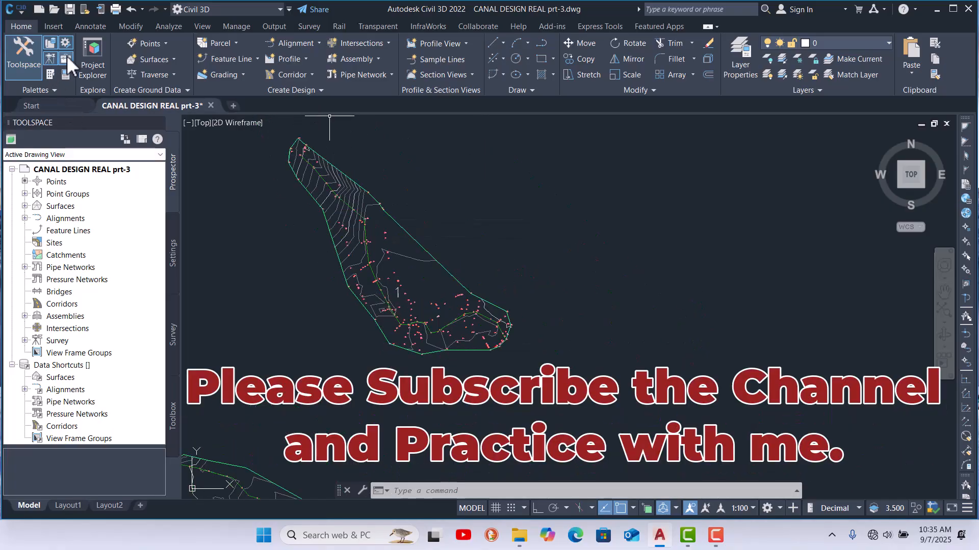
click(305, 59)
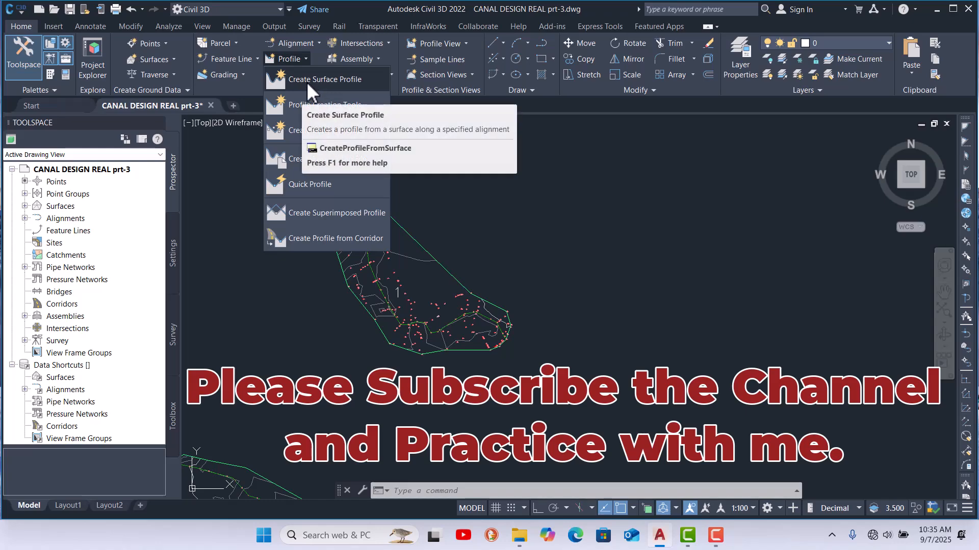
click(328, 78)
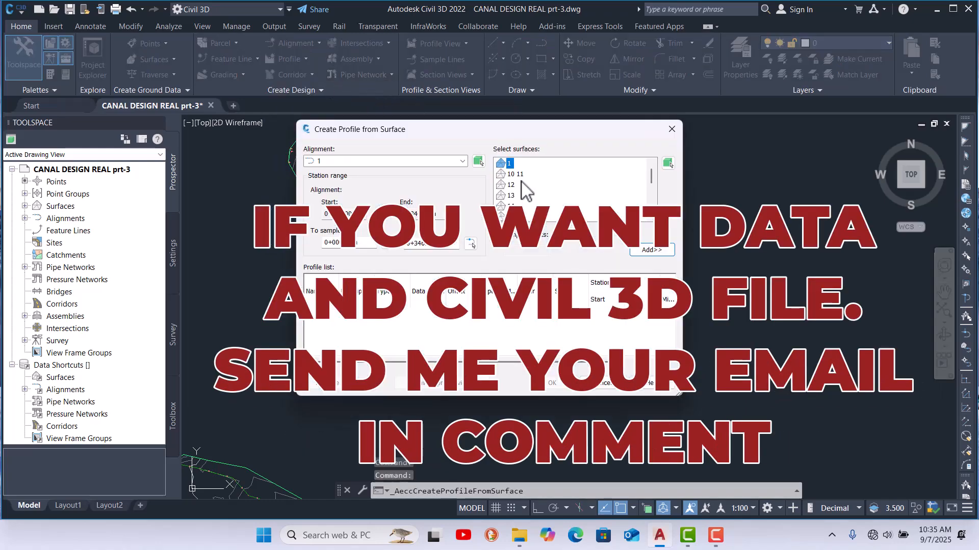
click(478, 162)
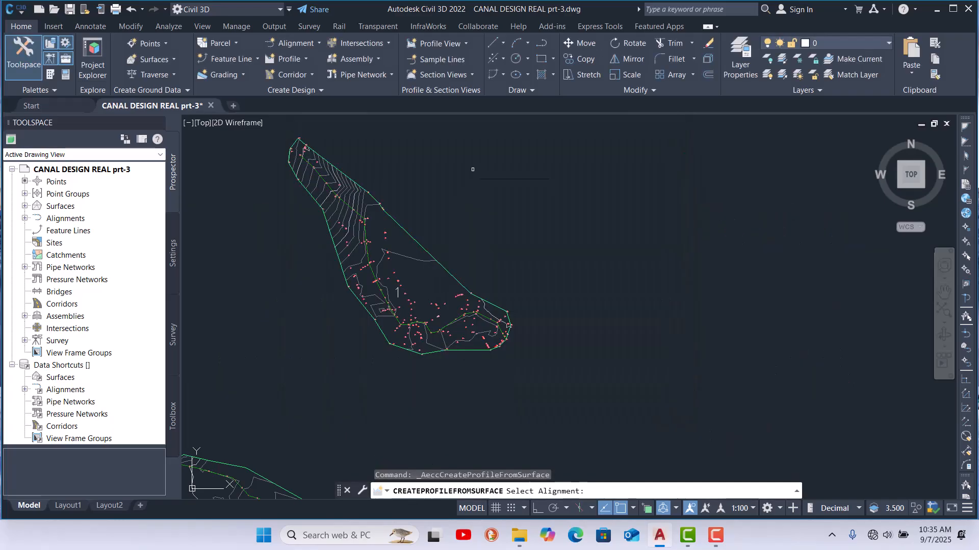
click(370, 269)
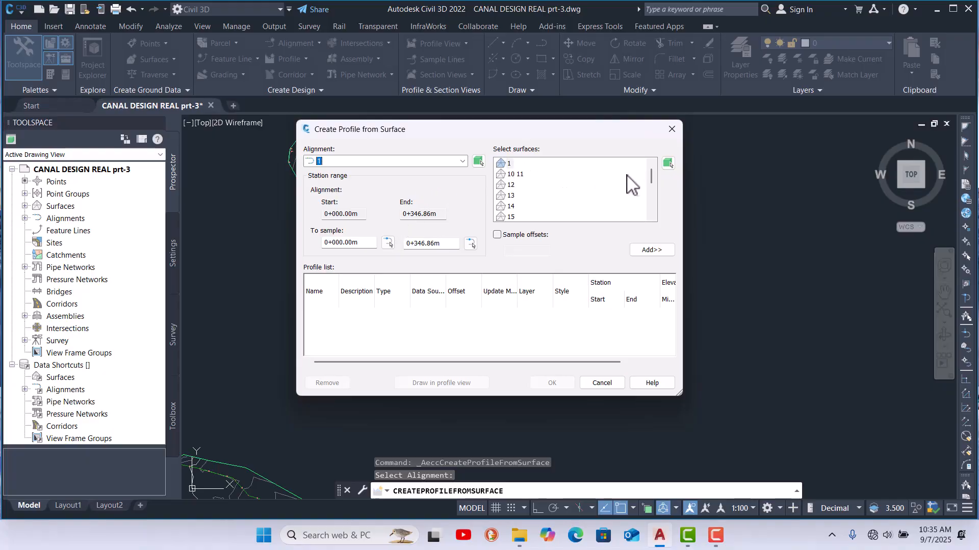
Step: Pick surface 1 from the drawing and add it to the profile list
click(668, 163)
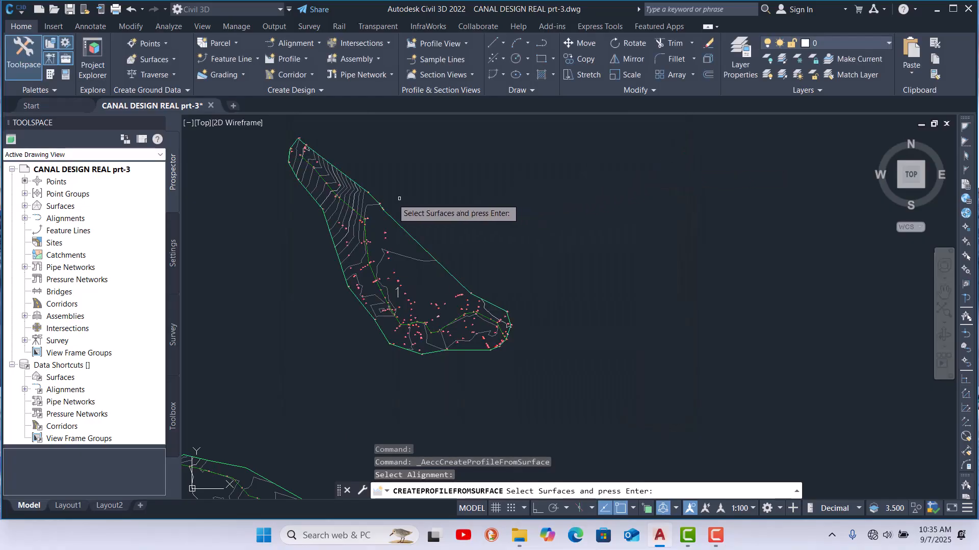
click(363, 202)
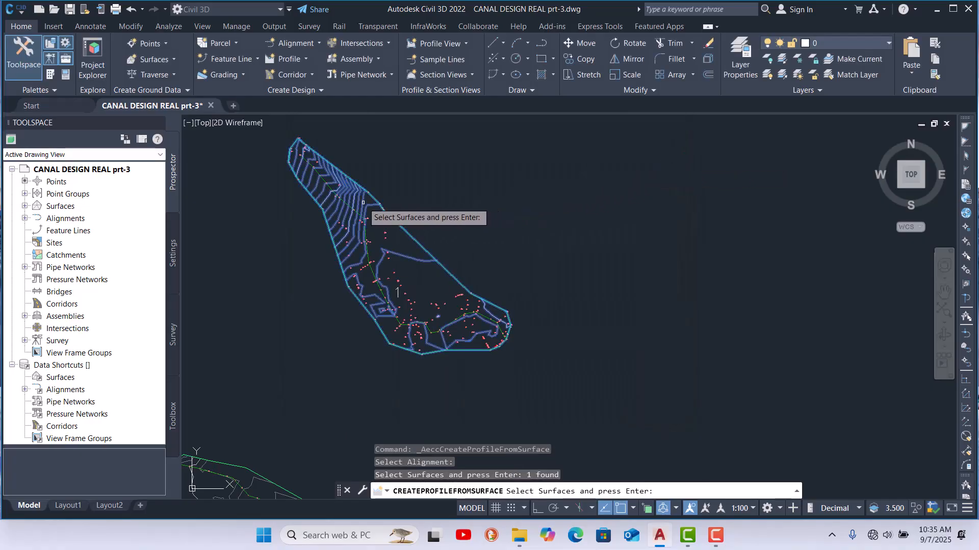
key(Return)
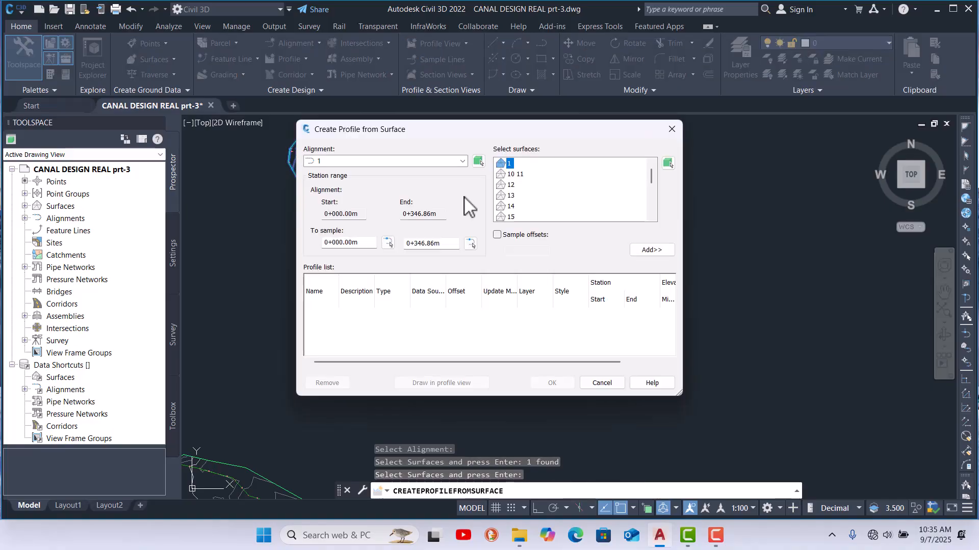
click(652, 250)
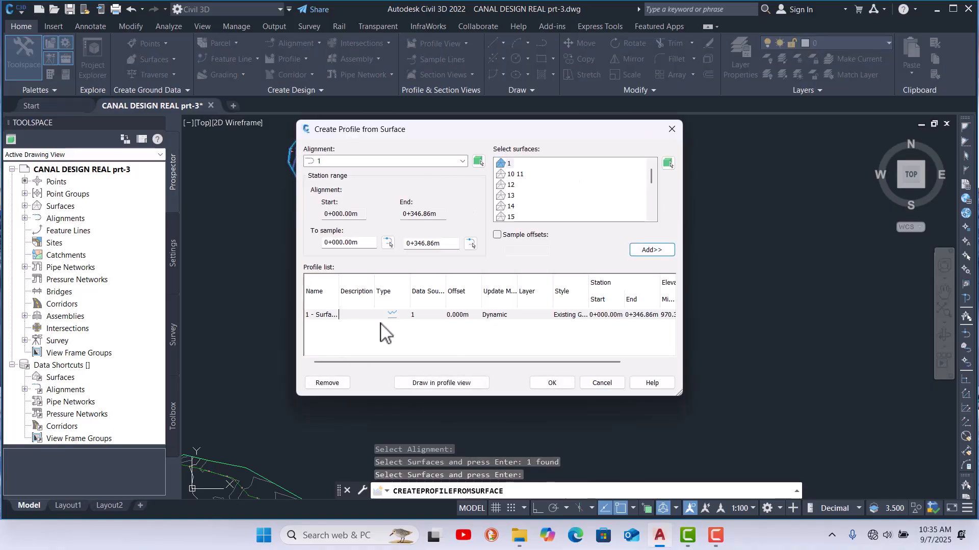
Step: Open Draw in profile view, name the profile view A1, and continue
click(422, 378)
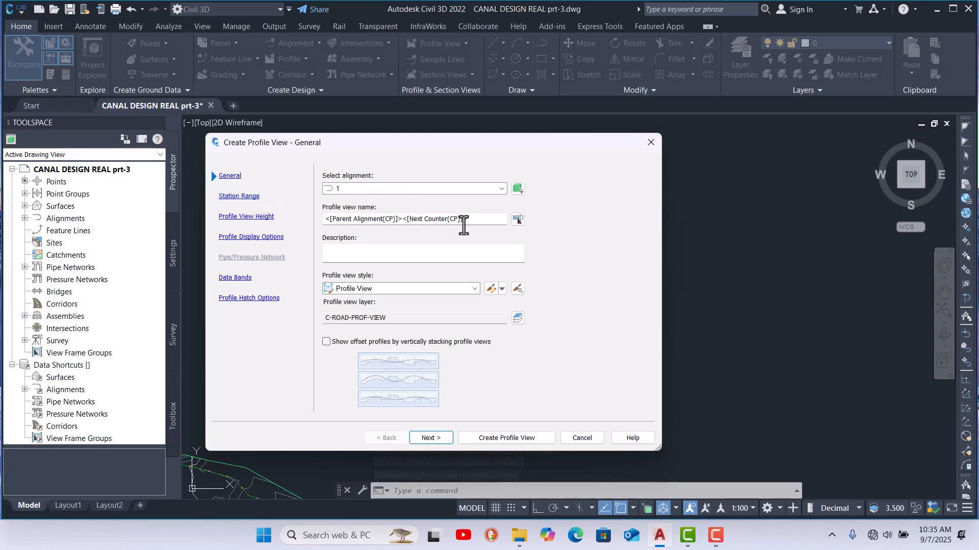
drag(474, 220, 319, 233)
text(A1)
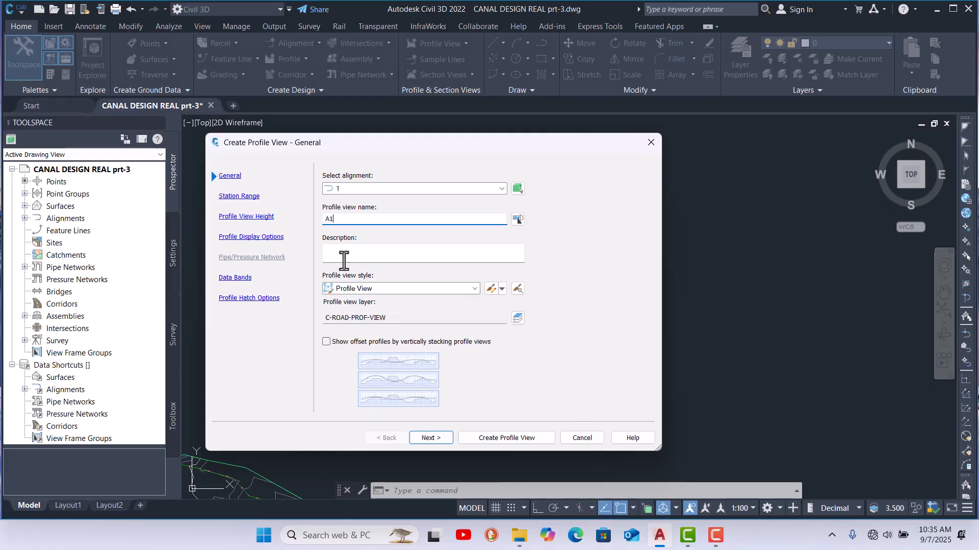
click(431, 438)
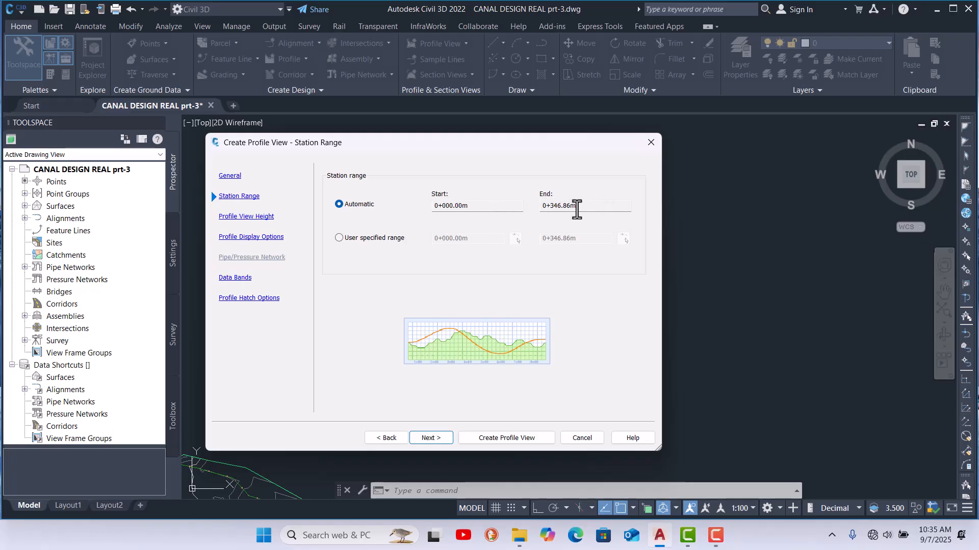
Step: Keep the automatic station range and automatic profile view height, moving past both pages
click(338, 238)
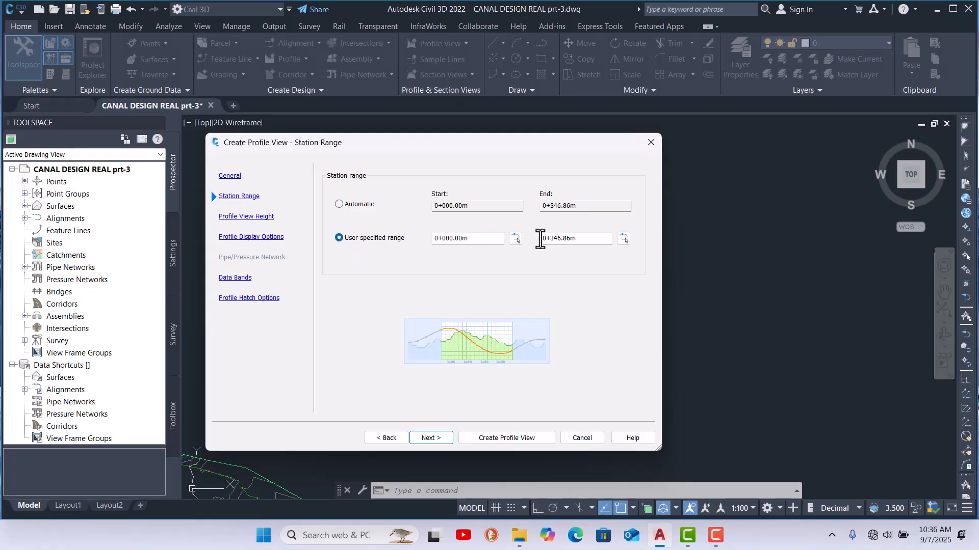
click(338, 205)
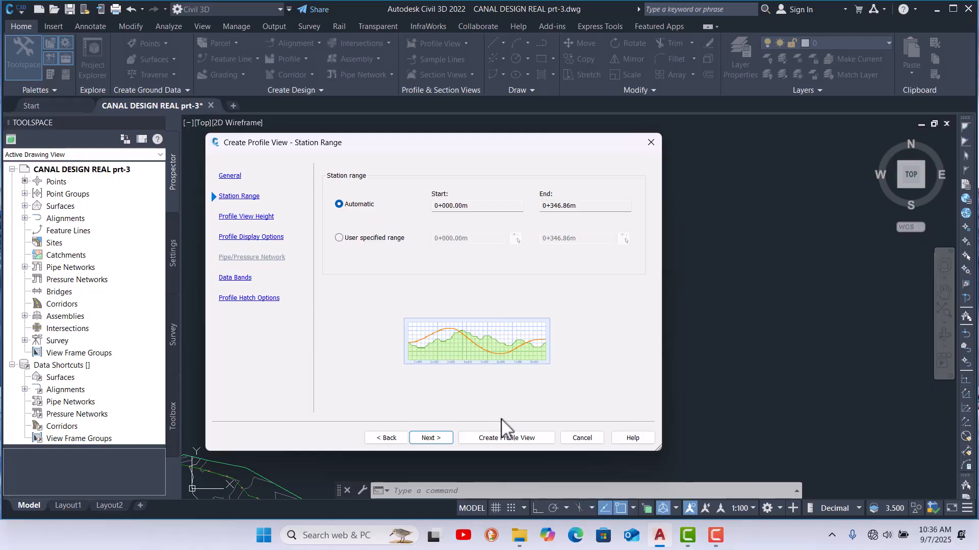
click(434, 439)
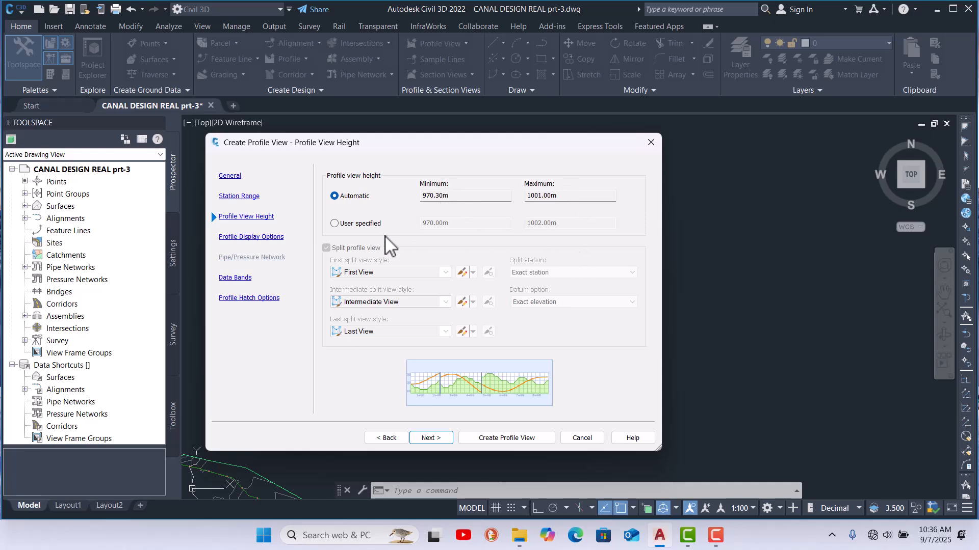
click(334, 223)
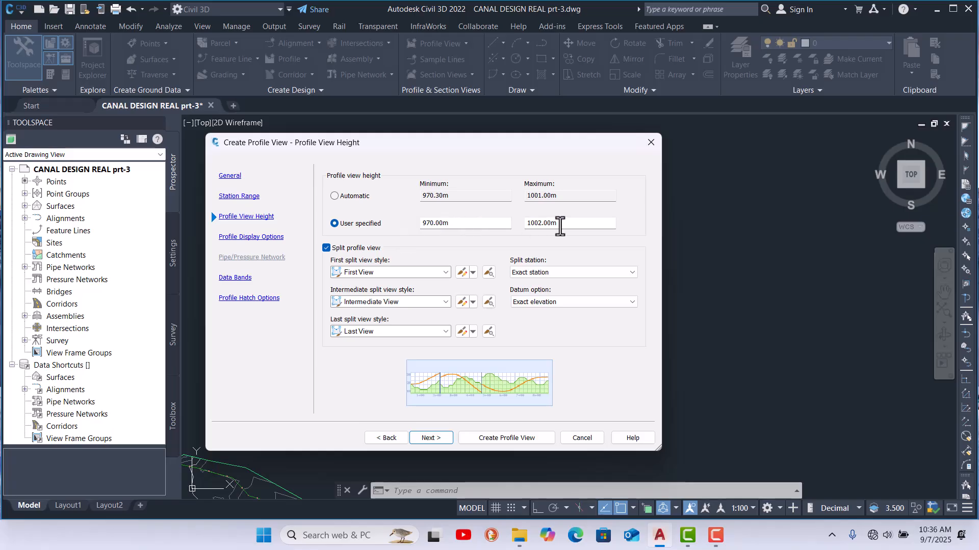
click(334, 196)
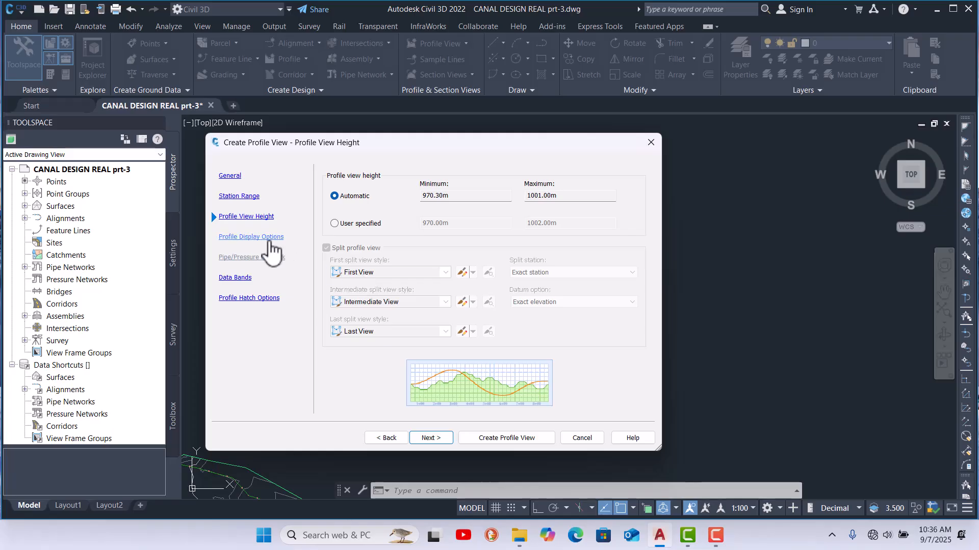
click(436, 437)
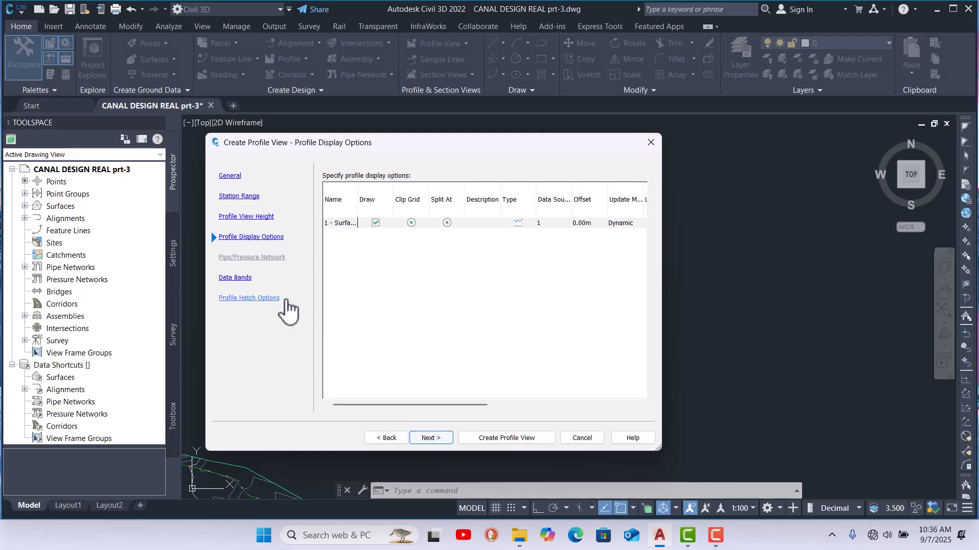
Step: Skip through the display options, data bands and hatch options pages and create the profile view
drag(421, 404, 514, 394)
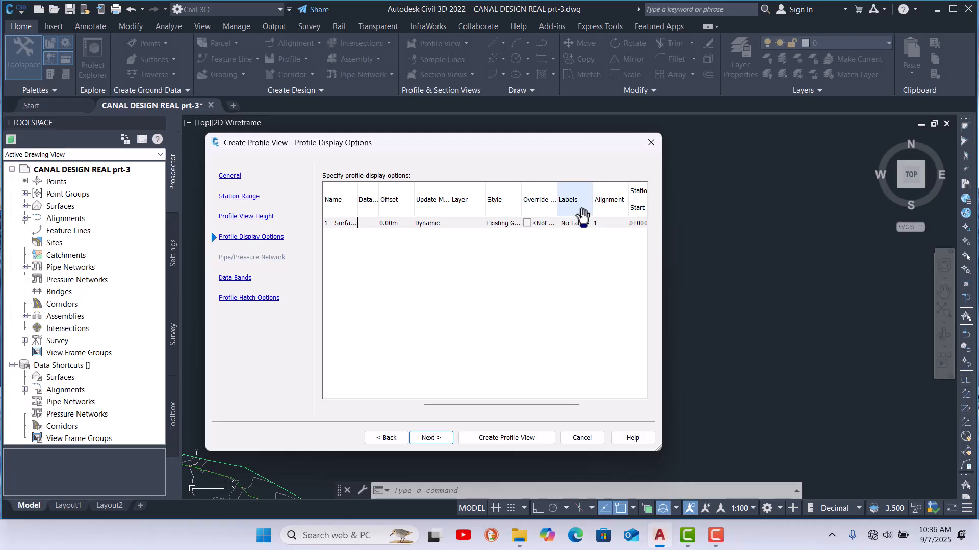
drag(536, 406, 606, 405)
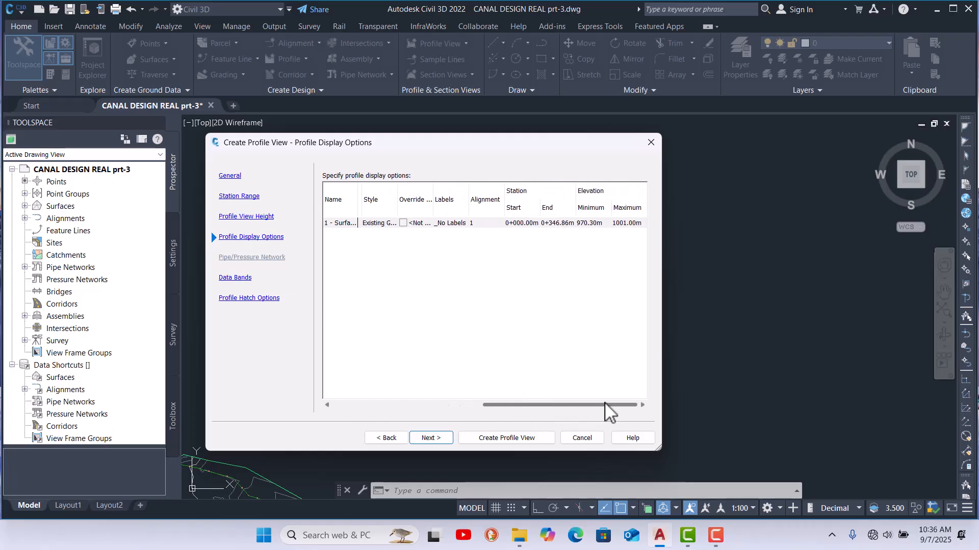
click(433, 438)
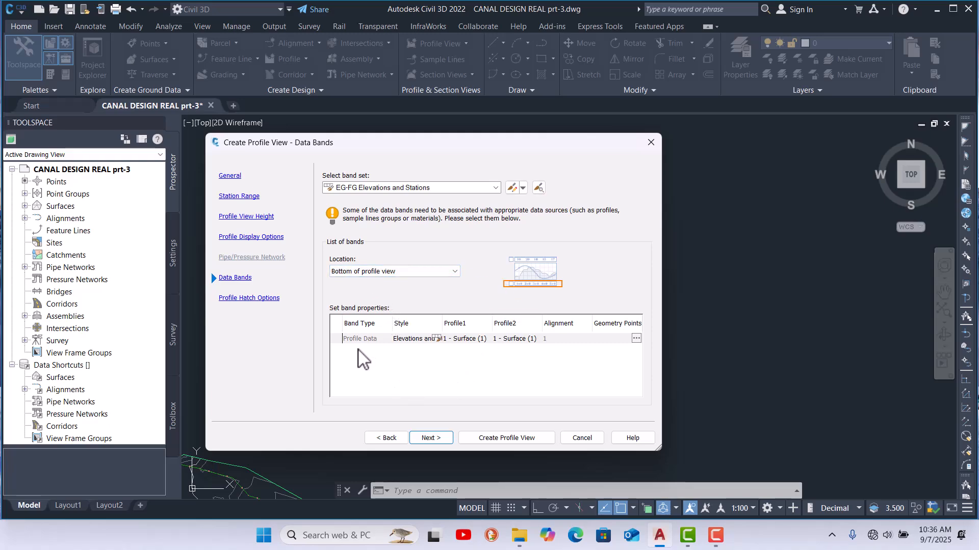
click(451, 437)
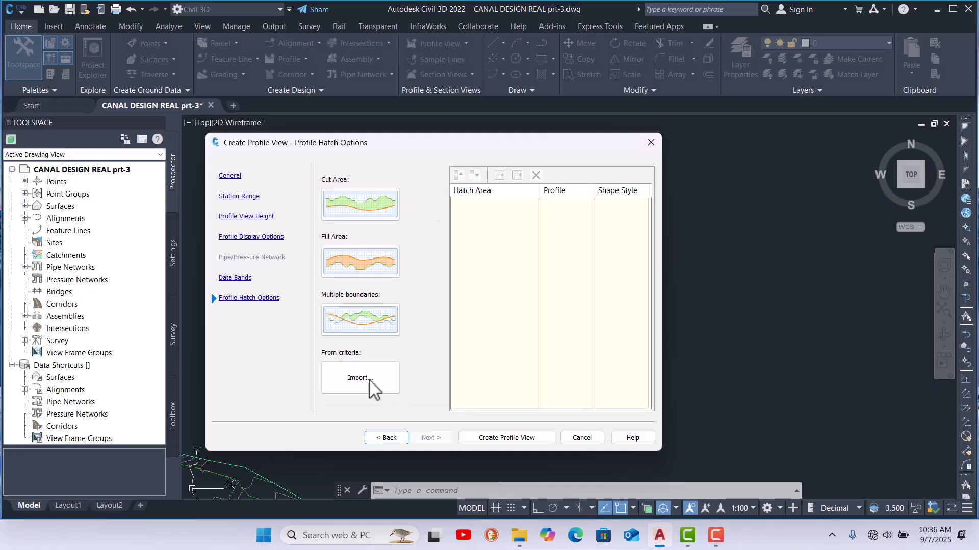
click(509, 437)
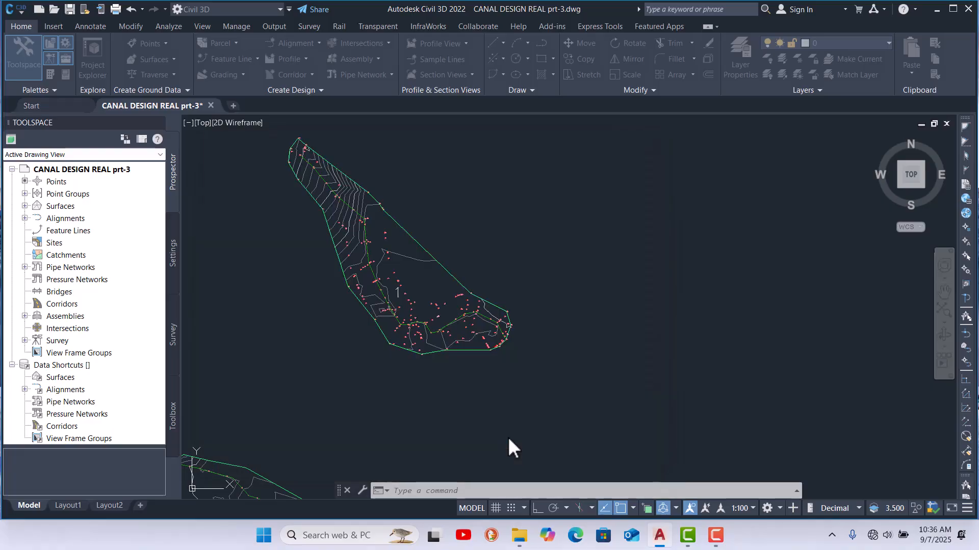
Step: Place the profile view origin in empty space to the right of the canal surfaces
scroll(287, 279, down, 4)
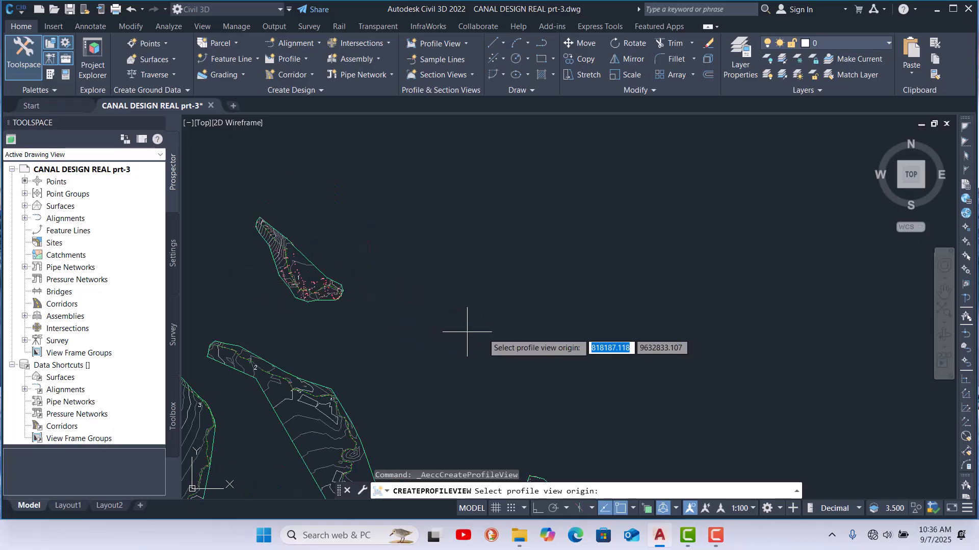
click(640, 363)
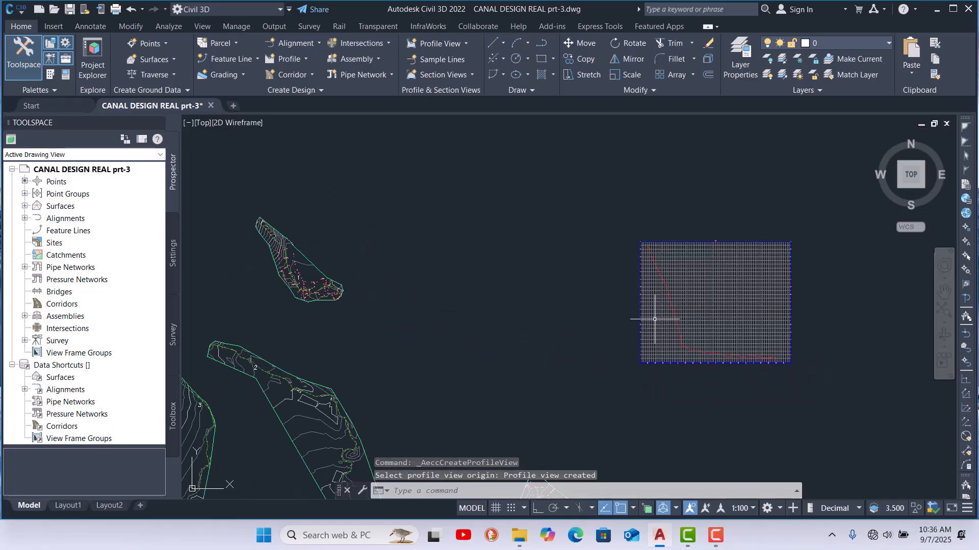
Step: Zoom in and out to inspect the new profile view's grid and ground line
scroll(652, 323, up, 5)
scroll(524, 332, down, 3)
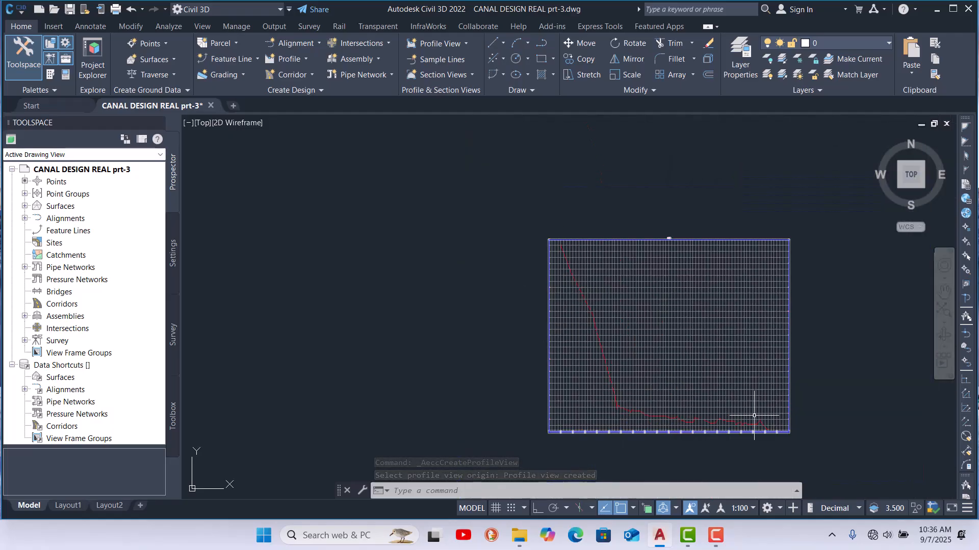
scroll(762, 406, up, 4)
scroll(787, 396, down, 4)
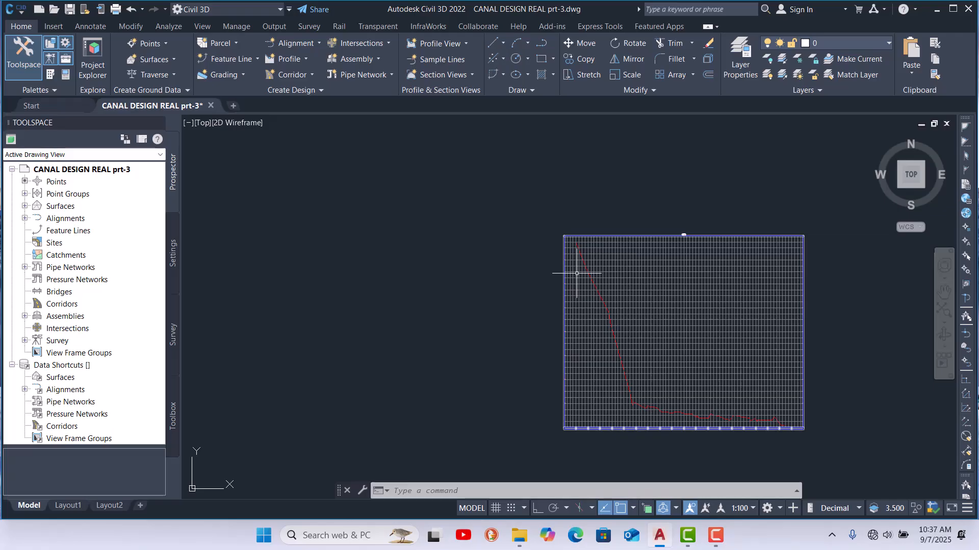
scroll(577, 274, up, 2)
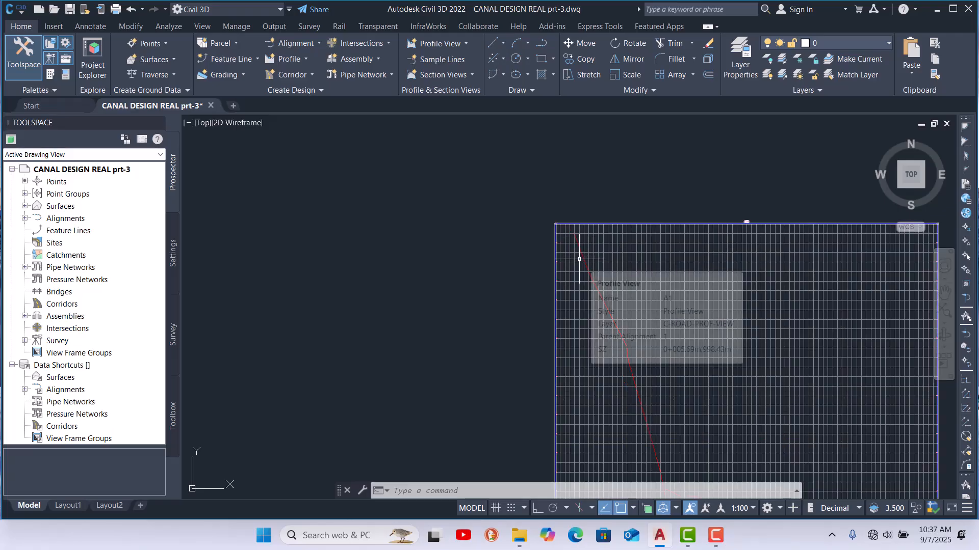
scroll(579, 259, down, 6)
scroll(579, 262, up, 3)
scroll(645, 344, down, 3)
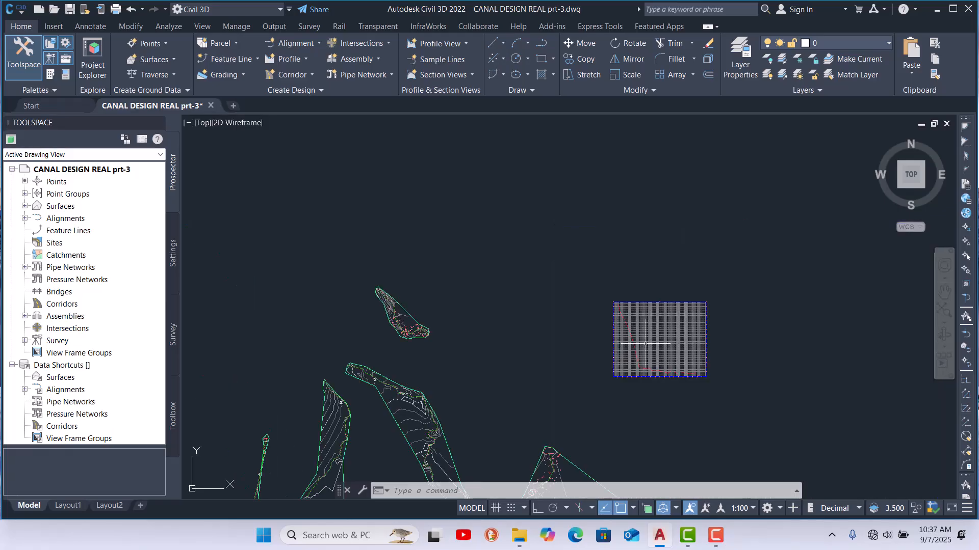
scroll(574, 286, down, 3)
scroll(543, 342, up, 3)
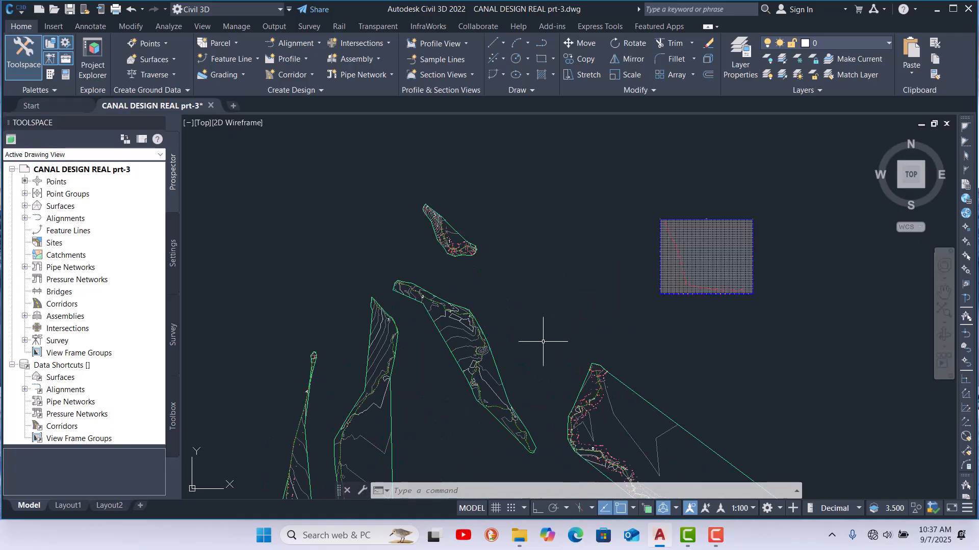
Step: Start Create Surface Profile again for canal 2 and select alignment 2
scroll(505, 344, up, 2)
scroll(408, 275, up, 5)
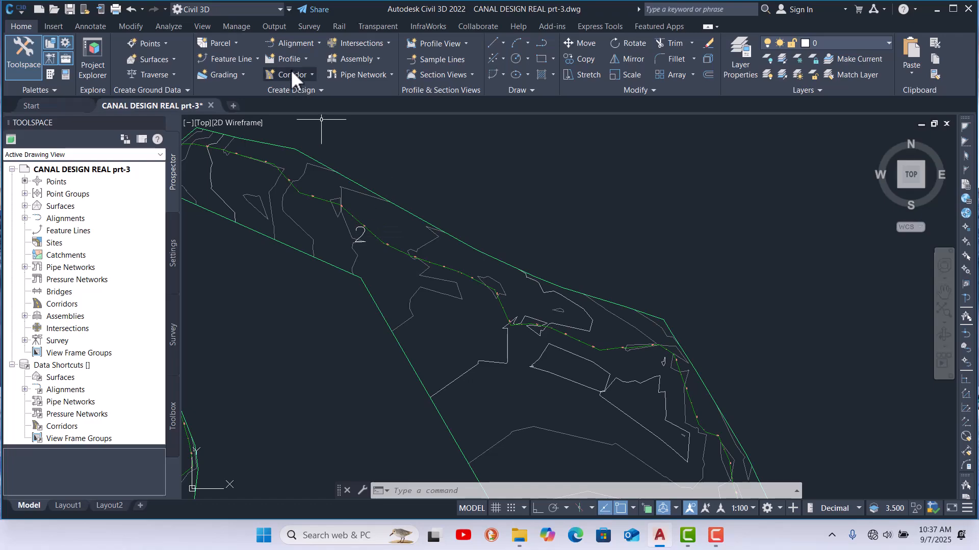
click(304, 56)
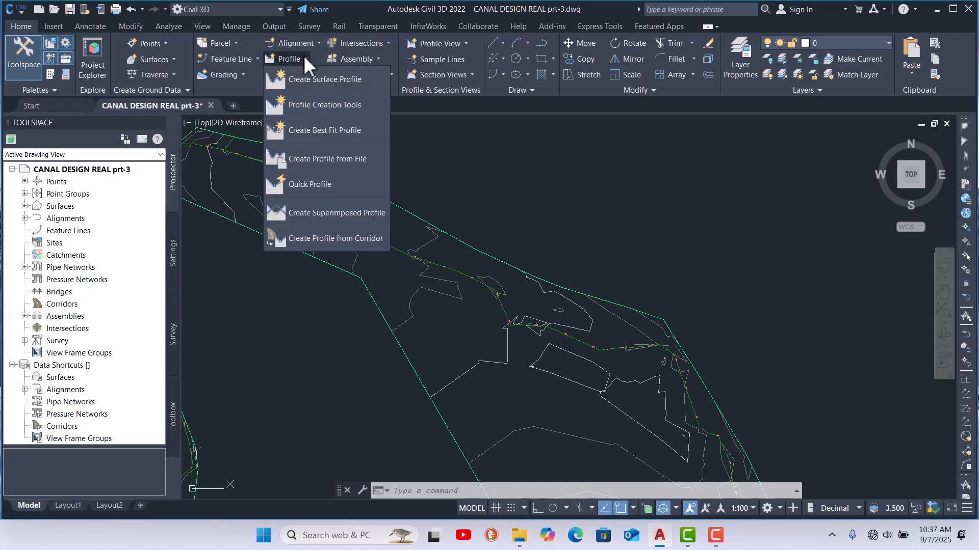
click(324, 81)
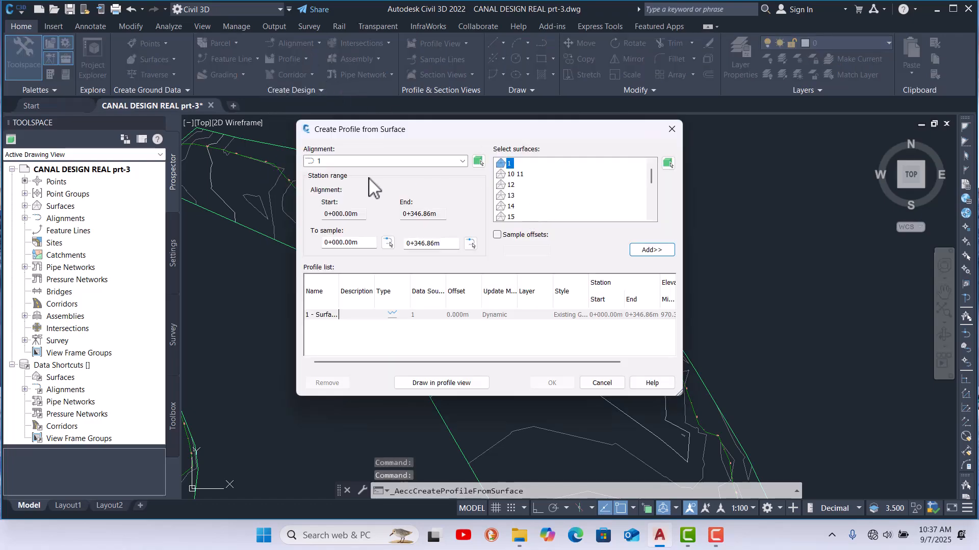
click(381, 162)
click(343, 193)
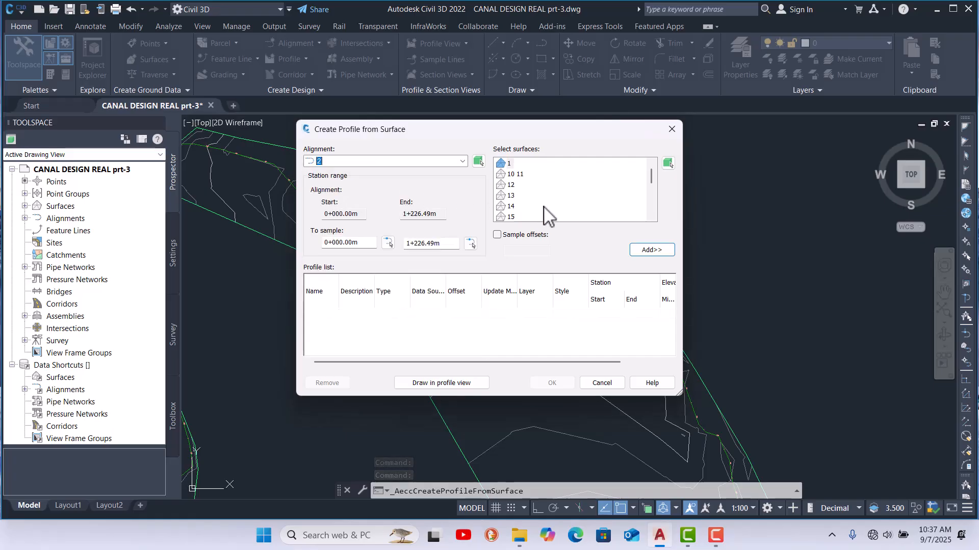
Step: Select surface 2 for alignment 2, add it to the profile list, and choose to draw it in a profile view
mouse_move(651, 176)
mouse_down()
mouse_move(646, 207)
mouse_move(644, 190)
mouse_up()
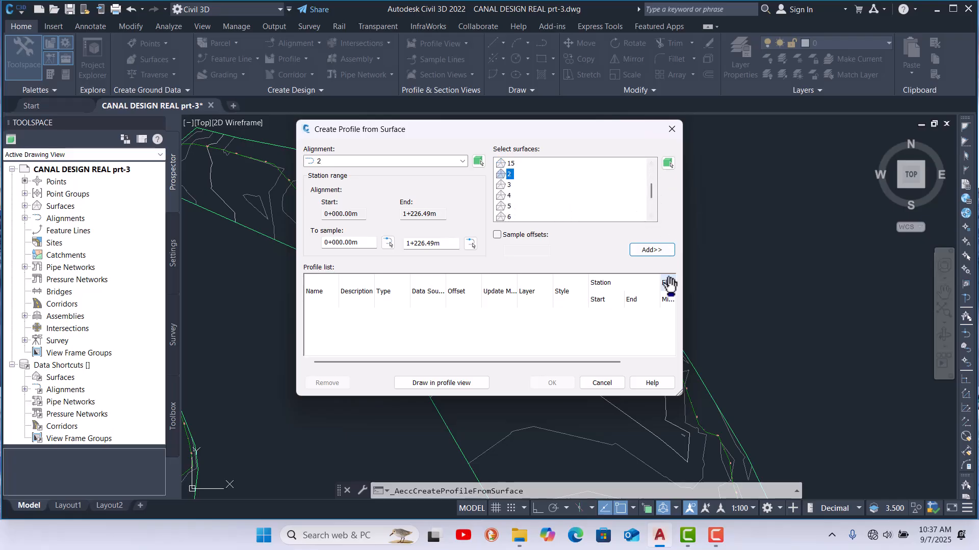
click(658, 251)
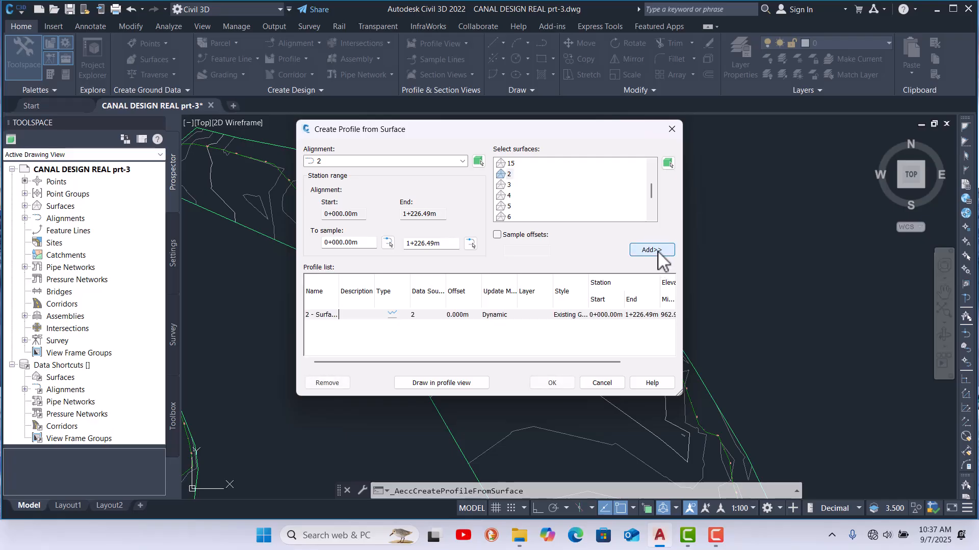
click(430, 386)
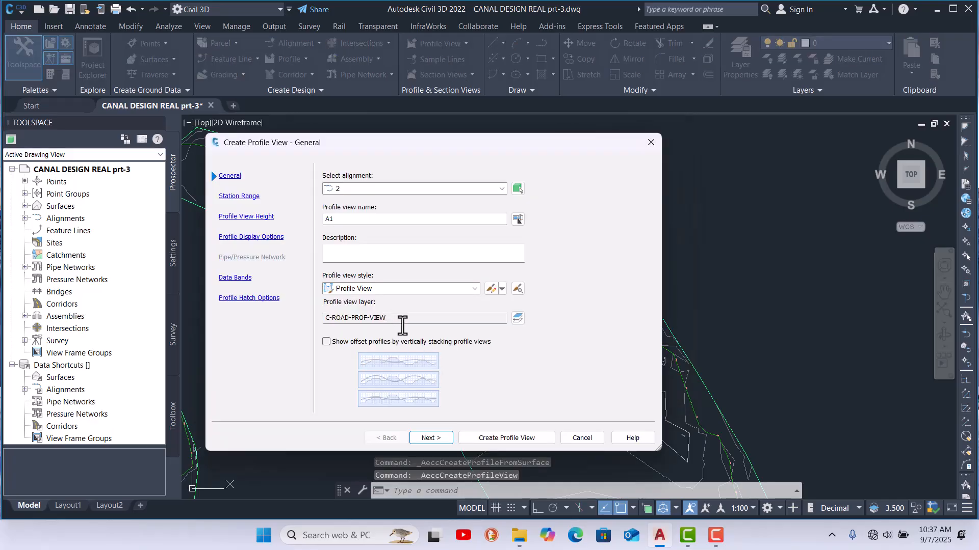
Step: Create the profile view for alignment 2 with default settings and place its origin in empty space above the canals
click(500, 438)
scroll(626, 307, down, 5)
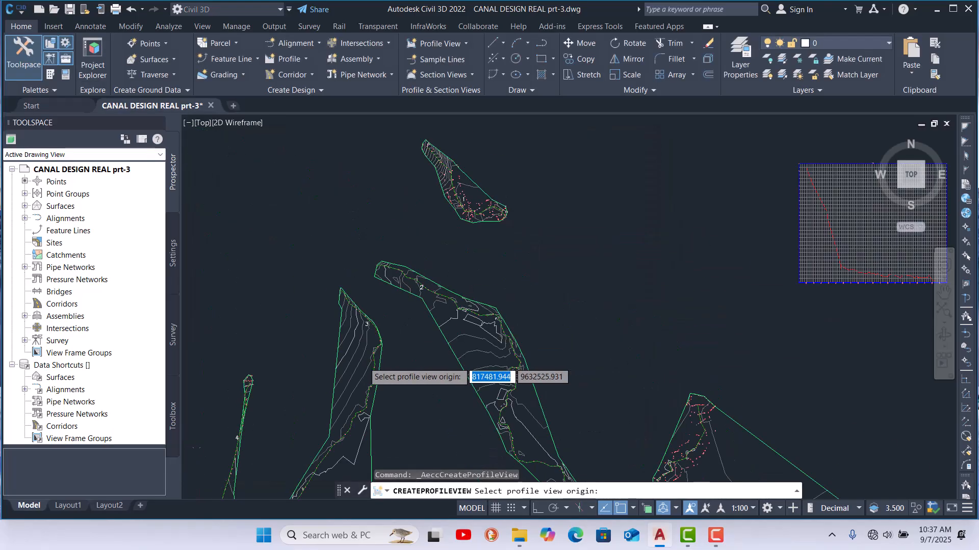
click(631, 206)
scroll(410, 347, up, 5)
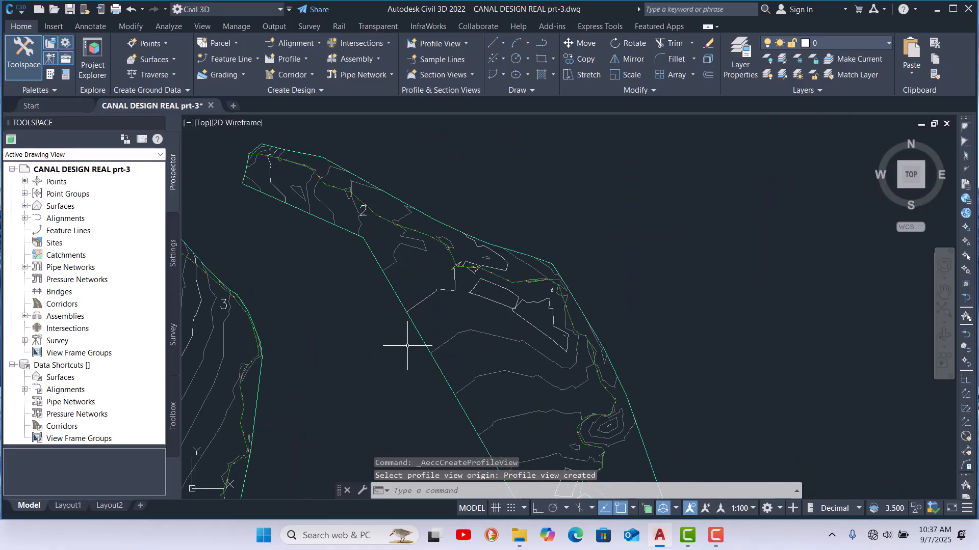
scroll(500, 245, down, 4)
scroll(387, 319, up, 4)
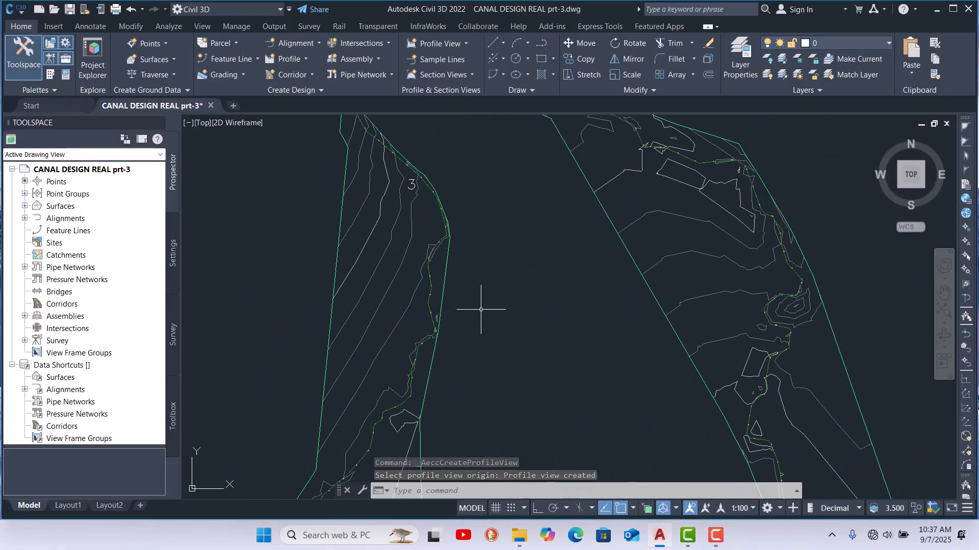
key(Return)
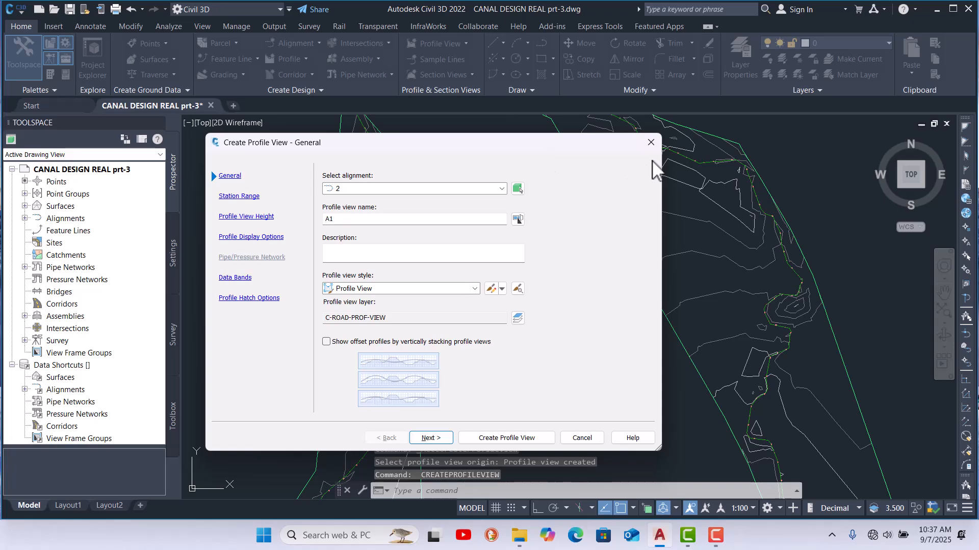
click(650, 143)
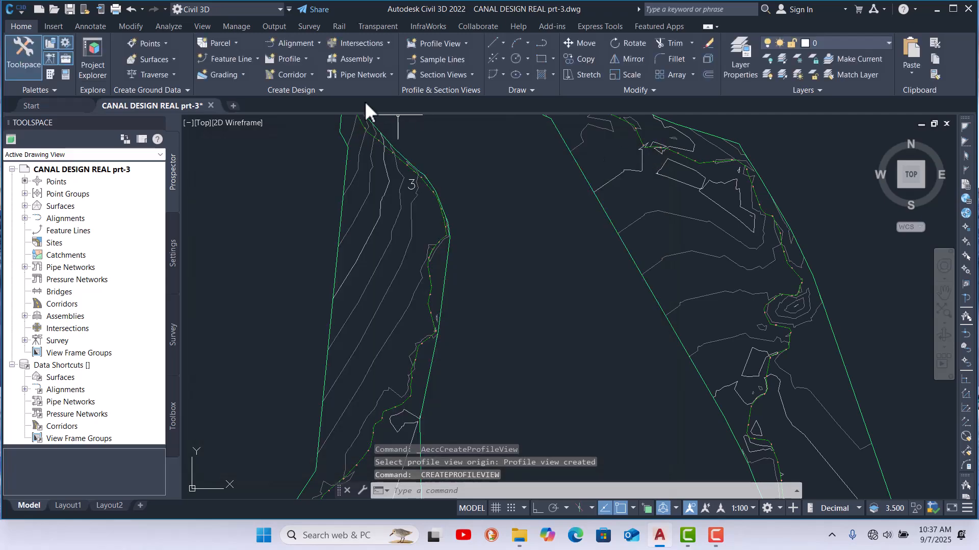
Step: Start Create Surface Profile, choose alignment 3, add surface 3 to the profile list, and draw it in a profile view
click(304, 62)
click(323, 79)
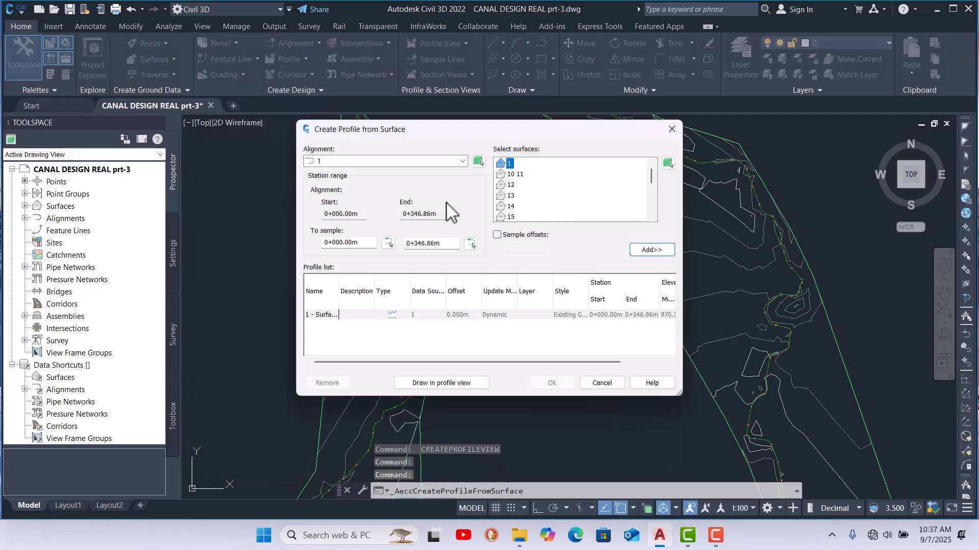
click(394, 162)
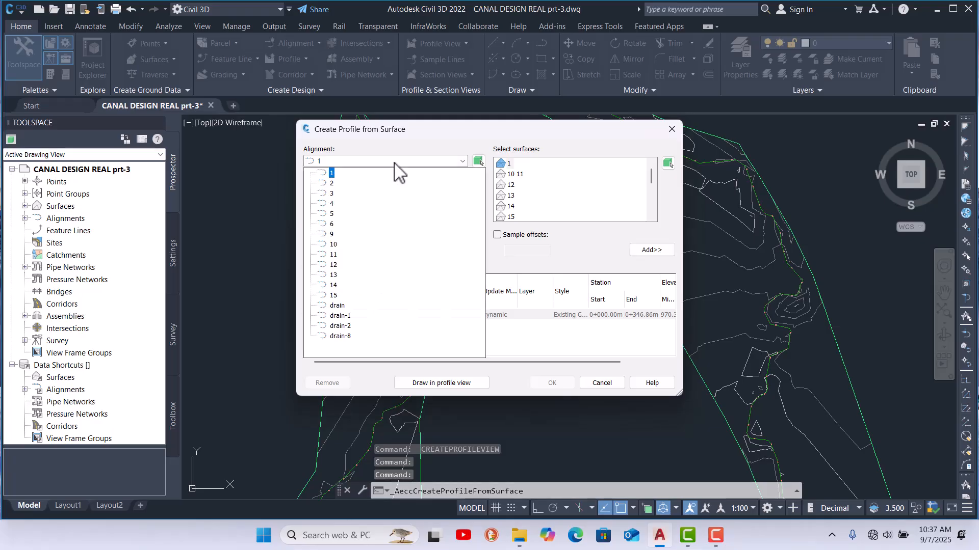
click(334, 194)
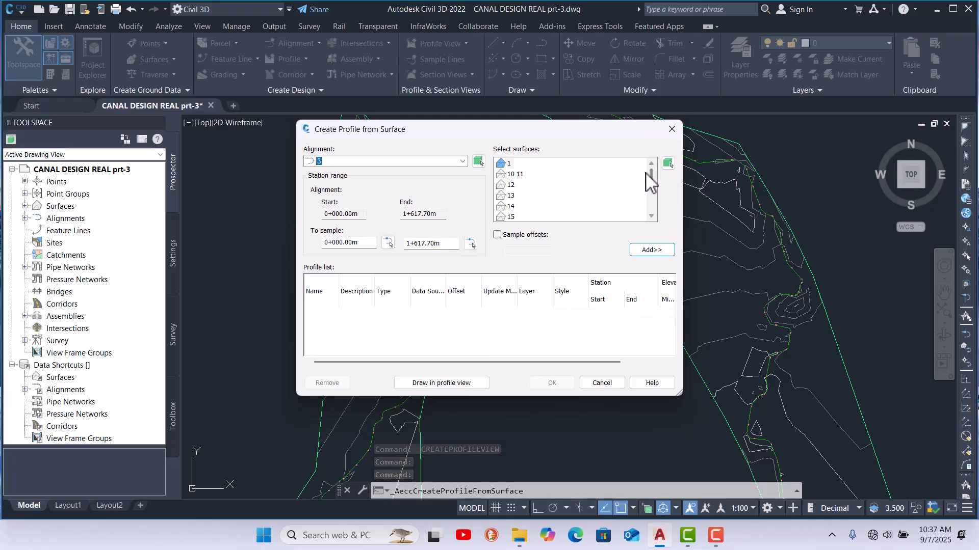
scroll(657, 186, down, 1)
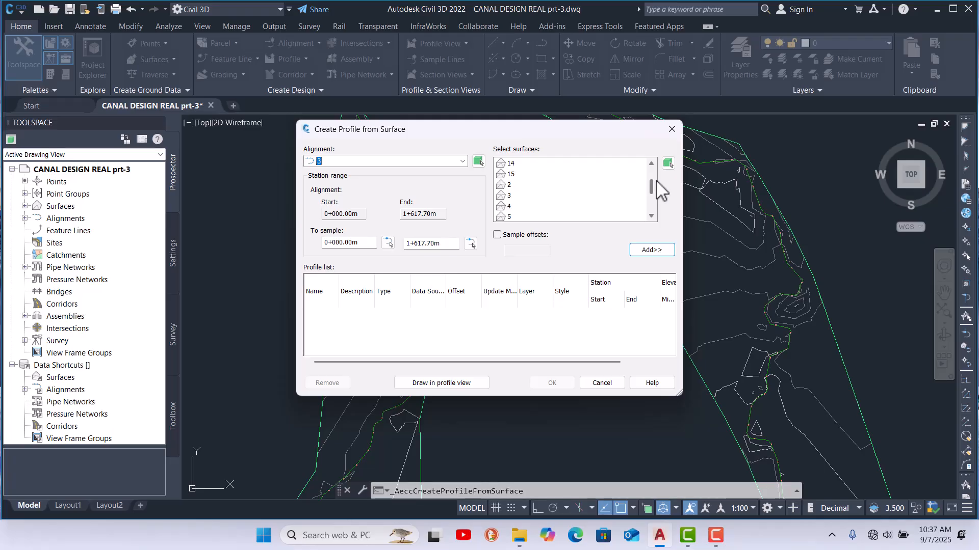
click(509, 195)
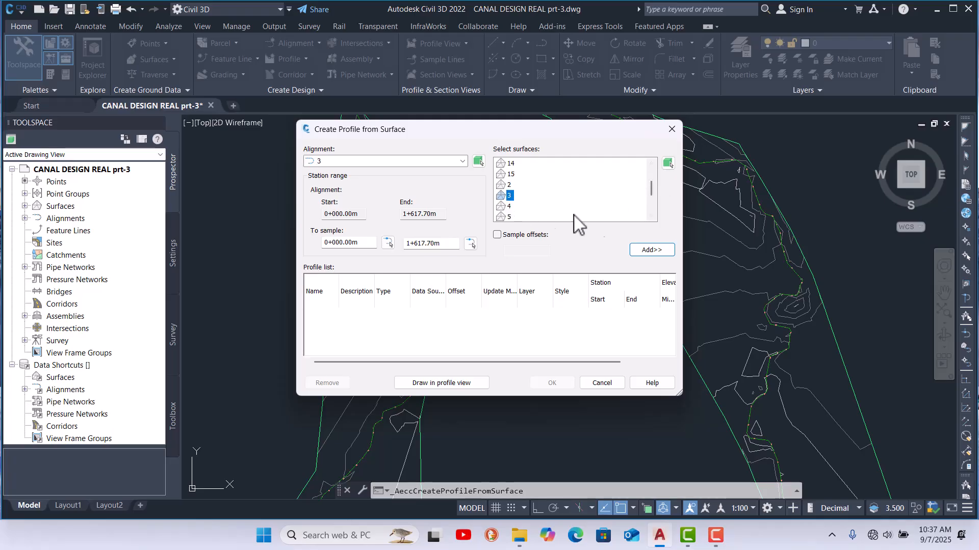
click(636, 249)
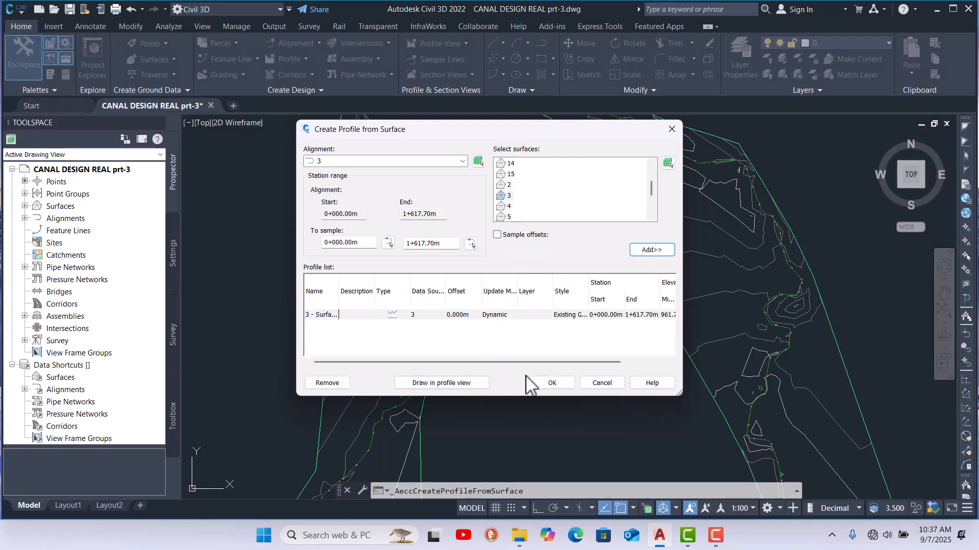
click(456, 387)
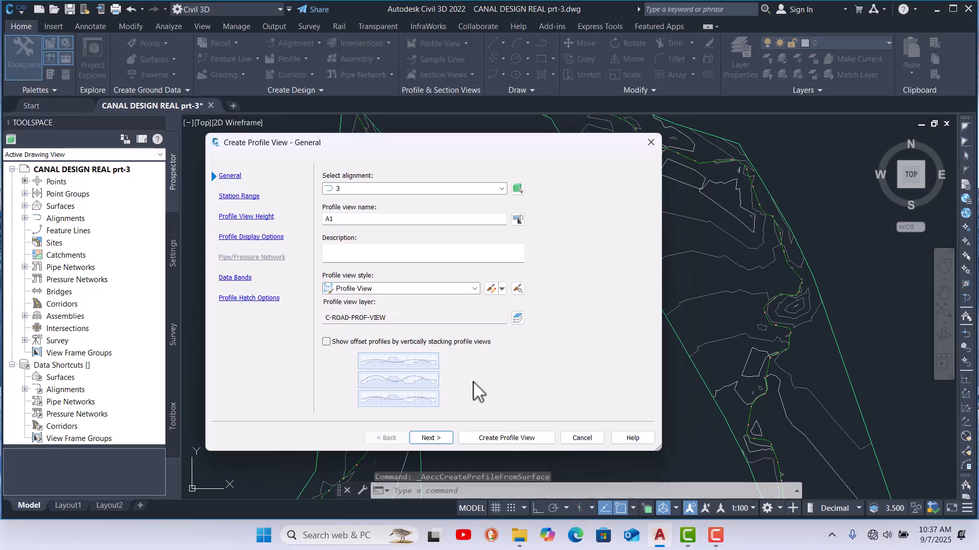
Step: Create the profile view for alignment 3 and place its origin above the existing profile views
click(479, 439)
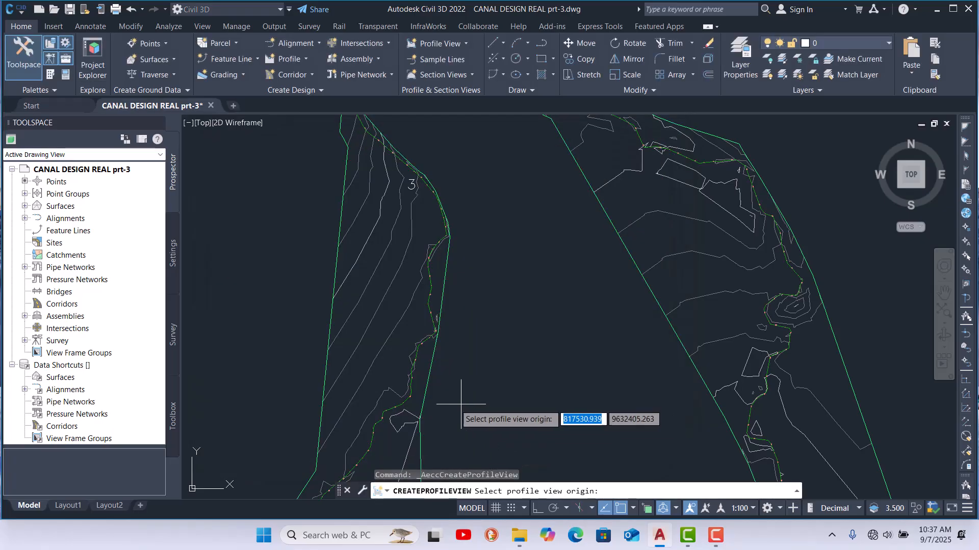
scroll(287, 358, down, 4)
scroll(560, 218, up, 4)
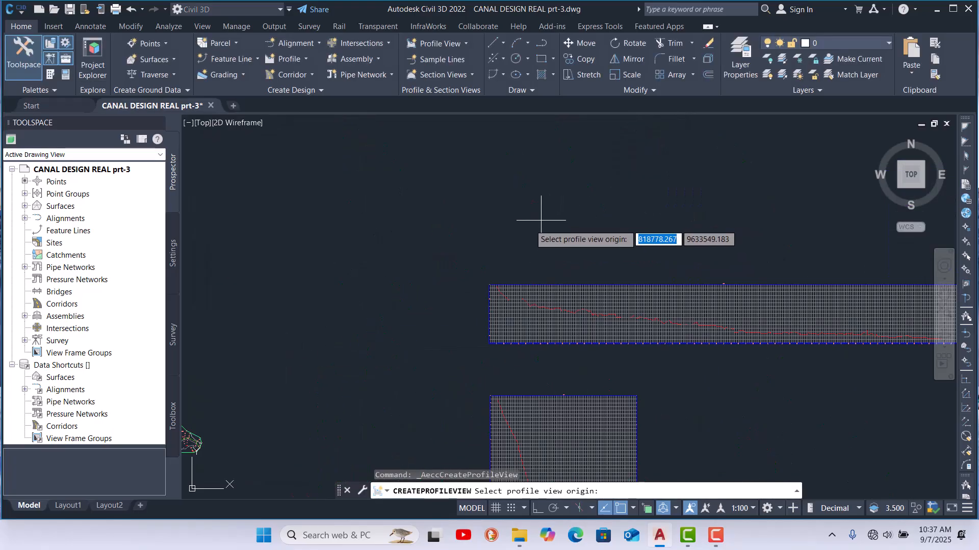
click(491, 236)
Step: Zoom around the drawing to inspect the canal surfaces, alignments and the new profile views
scroll(484, 250, down, 4)
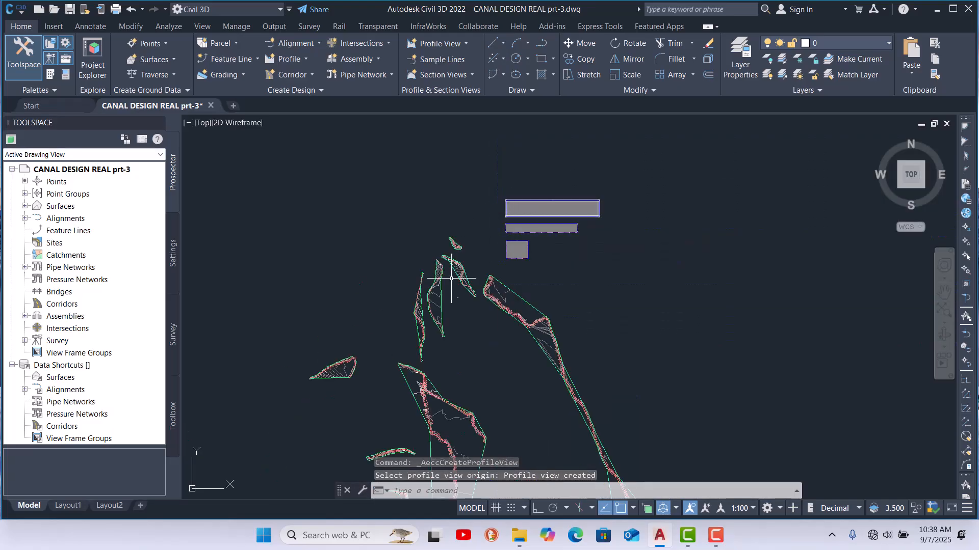
scroll(419, 309, up, 5)
scroll(421, 307, up, 2)
scroll(422, 306, down, 4)
scroll(502, 186, up, 2)
scroll(481, 193, up, 2)
scroll(474, 196, down, 2)
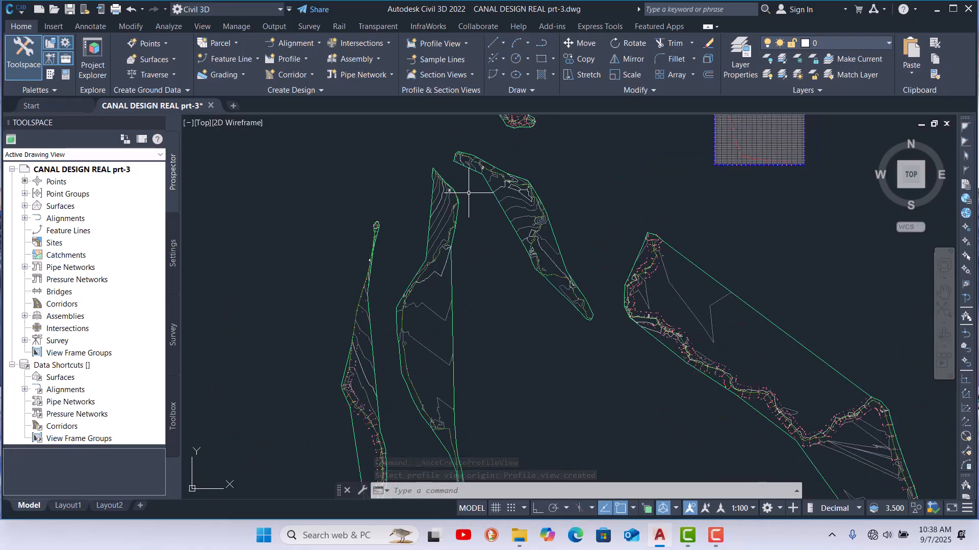
scroll(377, 403, up, 4)
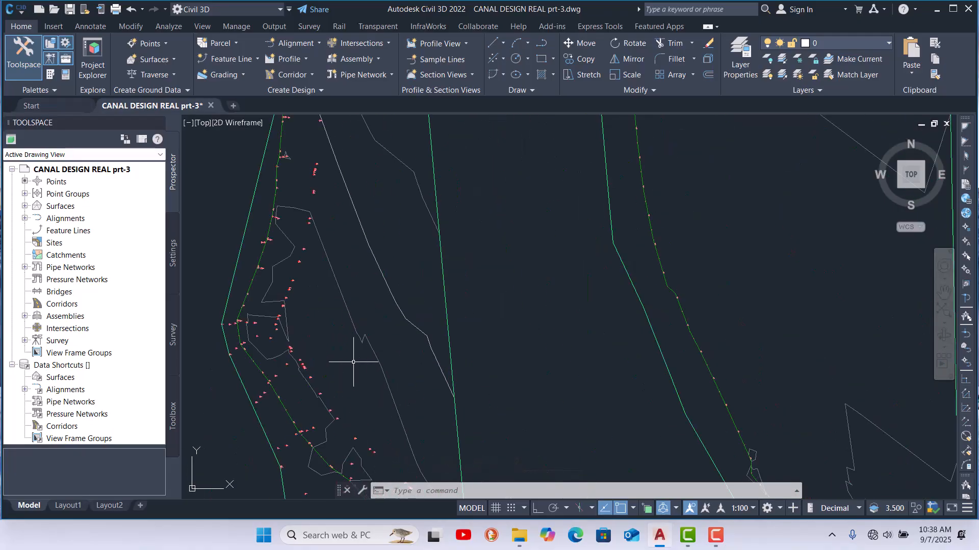
scroll(403, 239, down, 5)
scroll(404, 349, down, 5)
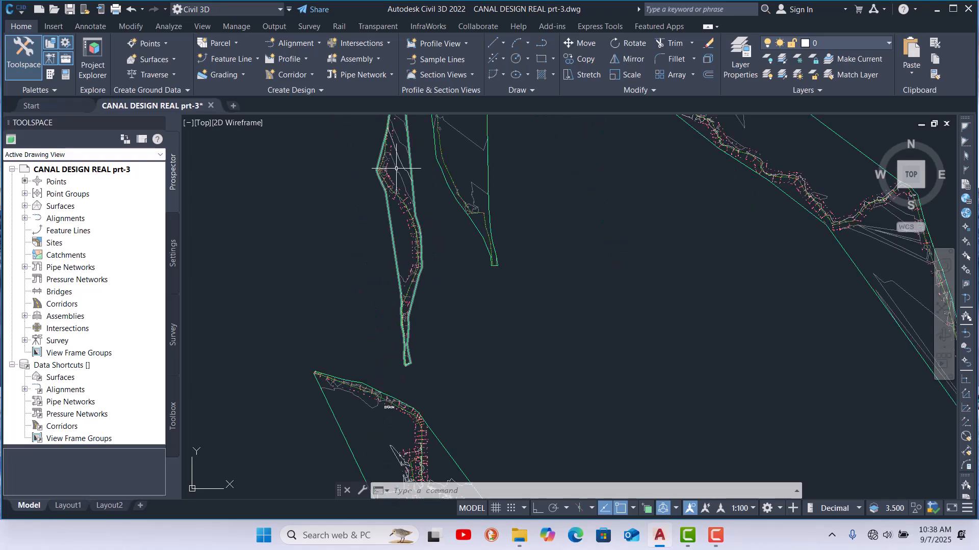
scroll(401, 180, up, 6)
scroll(369, 340, down, 2)
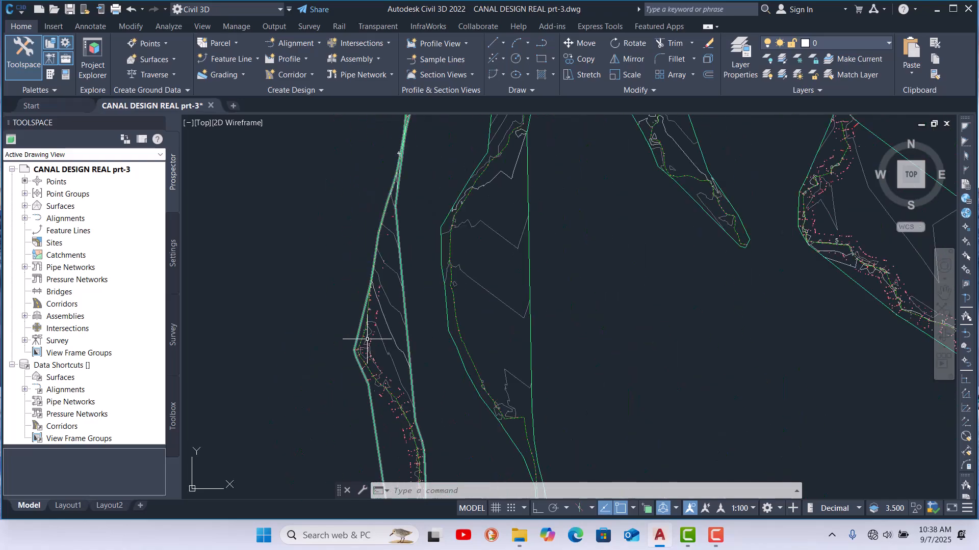
scroll(407, 149, up, 4)
scroll(367, 322, up, 3)
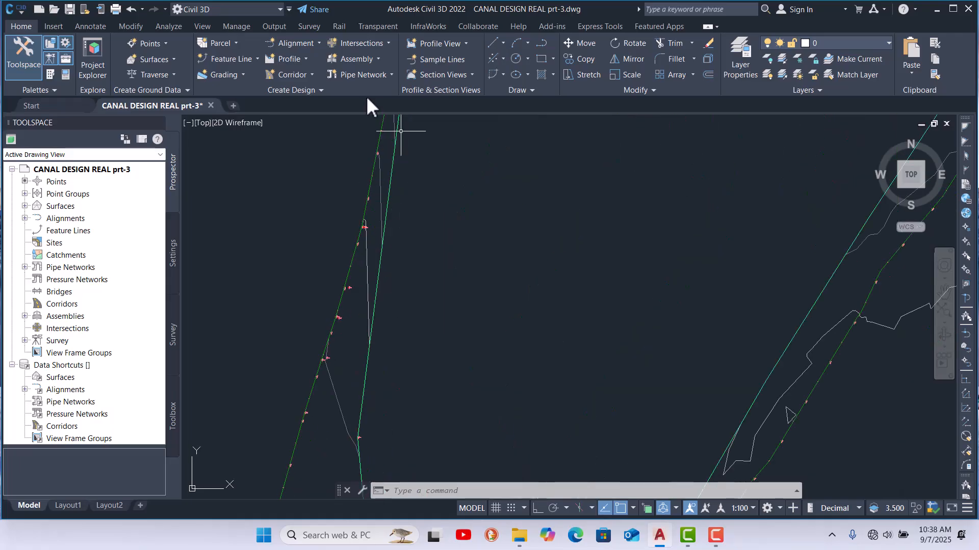
Step: Start Create Surface Profile, choose alignment 4, add surface 4 to the profile list, and draw it in a profile view
click(301, 62)
click(325, 84)
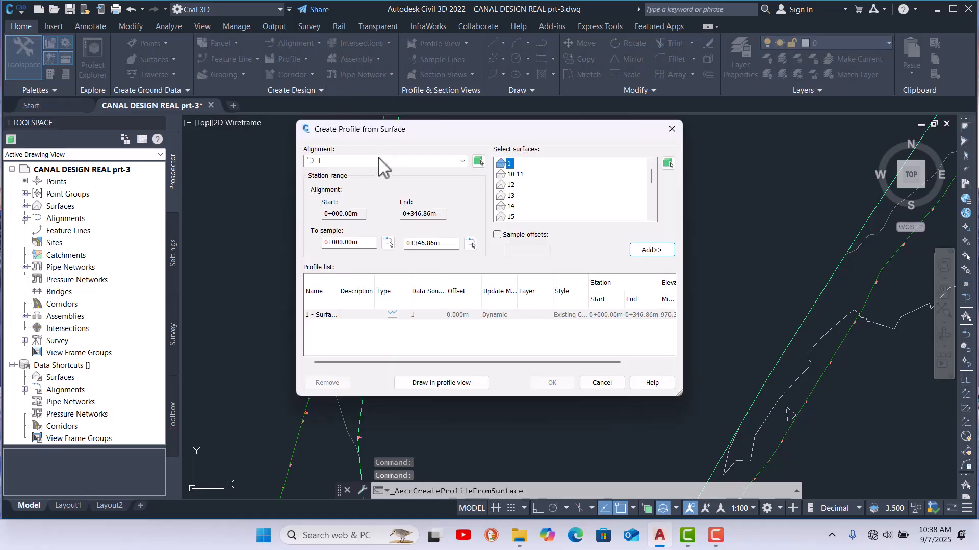
click(430, 162)
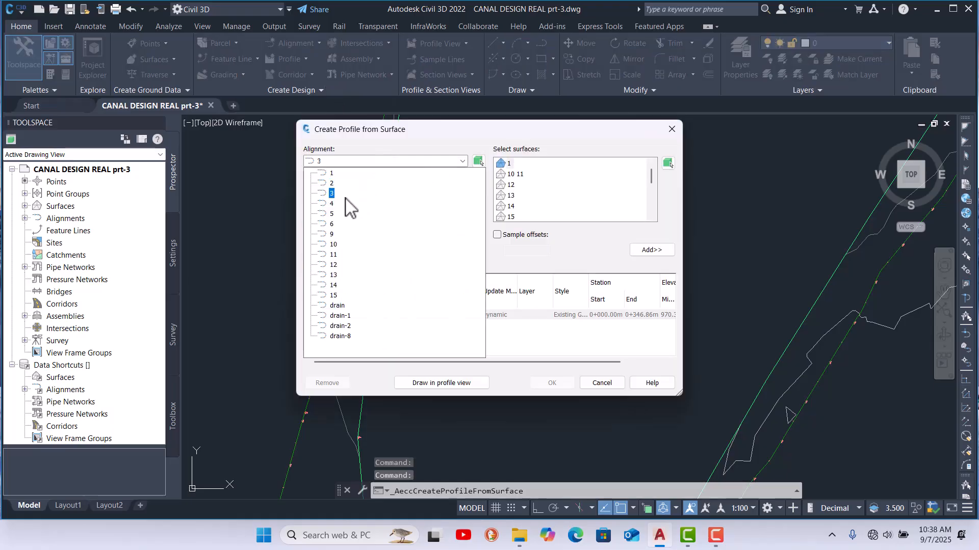
click(332, 204)
scroll(586, 177, down, 5)
scroll(586, 178, up, 2)
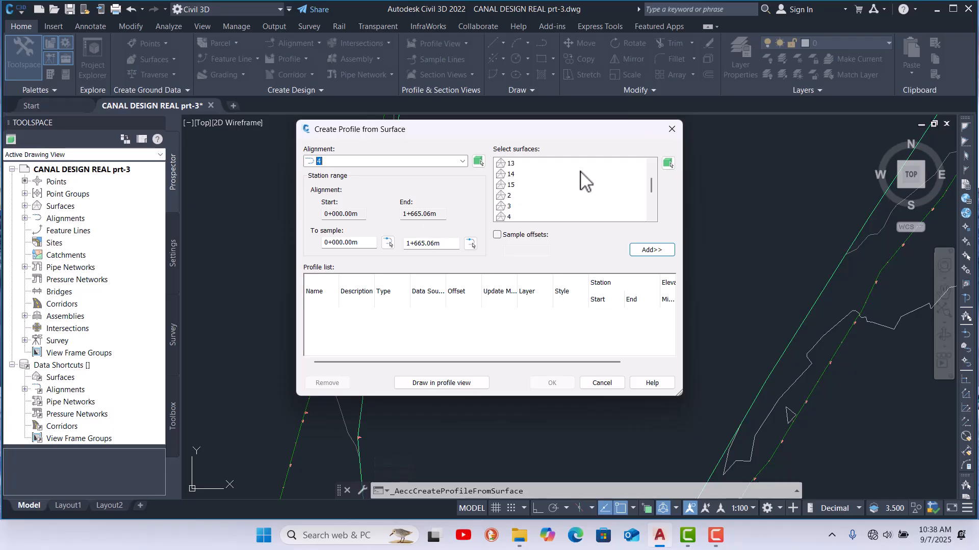
click(652, 250)
click(463, 384)
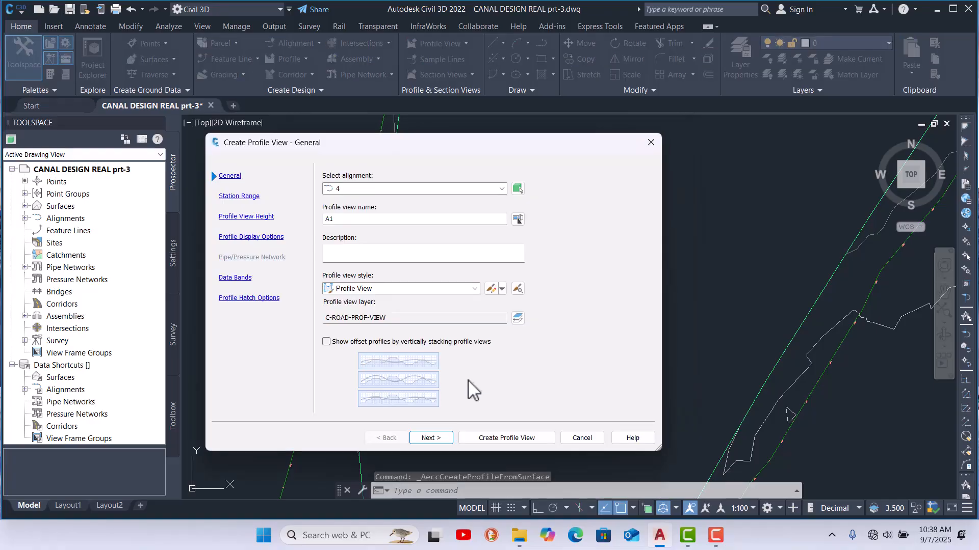
Step: Create the profile view for alignment 4 and place its origin above the other profile views
click(518, 439)
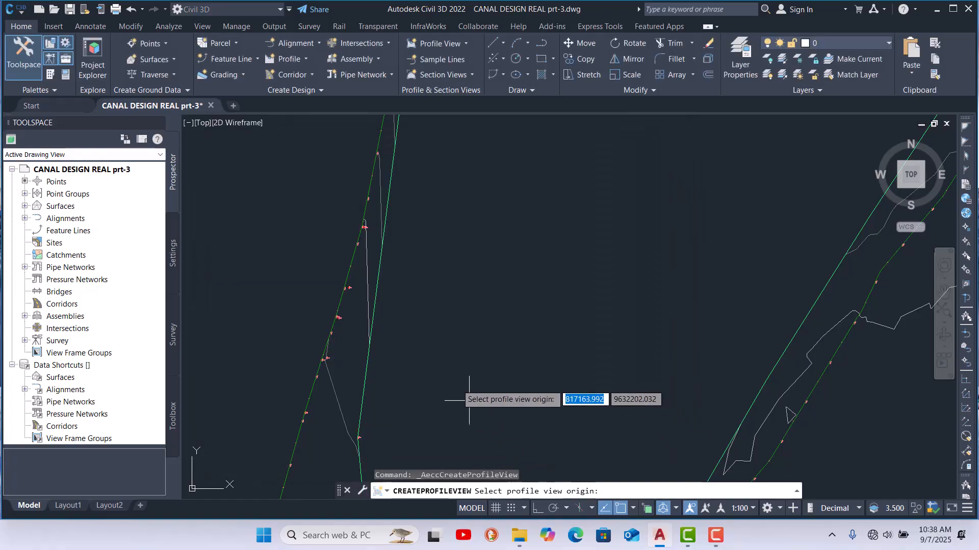
scroll(274, 330, down, 5)
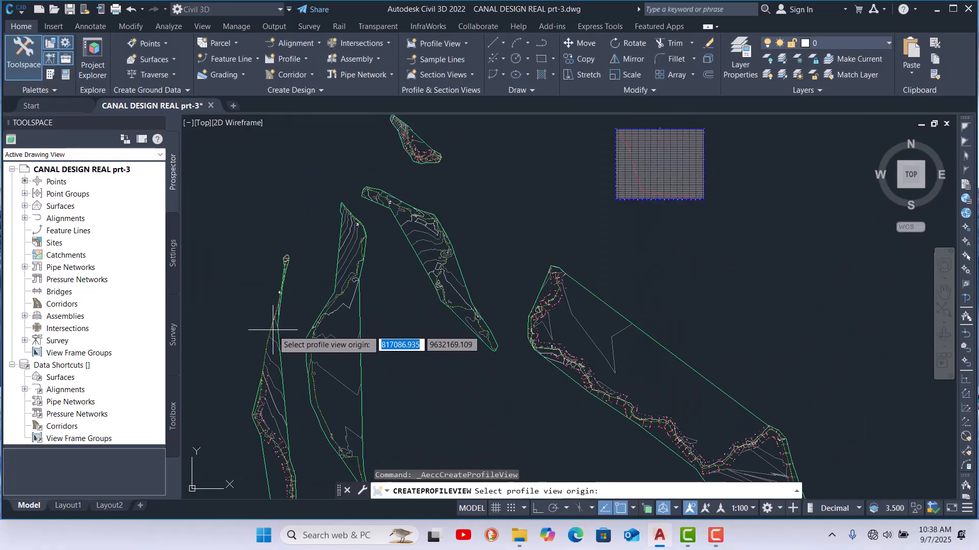
scroll(274, 330, down, 3)
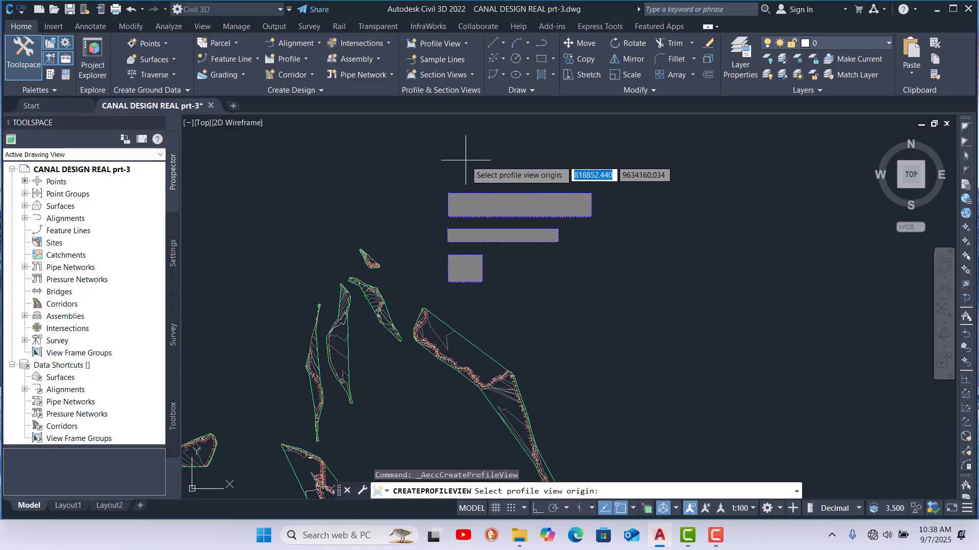
click(447, 175)
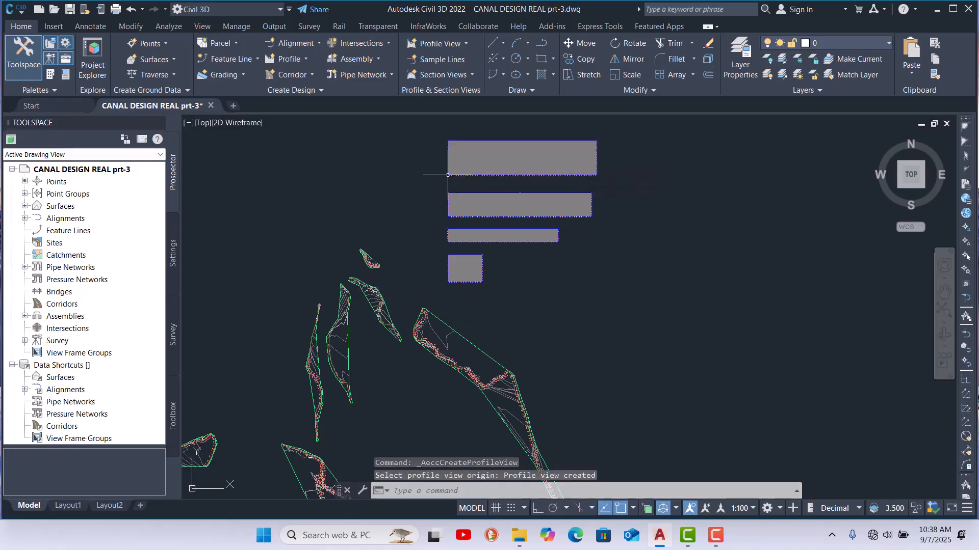
scroll(447, 175, up, 5)
scroll(463, 157, down, 7)
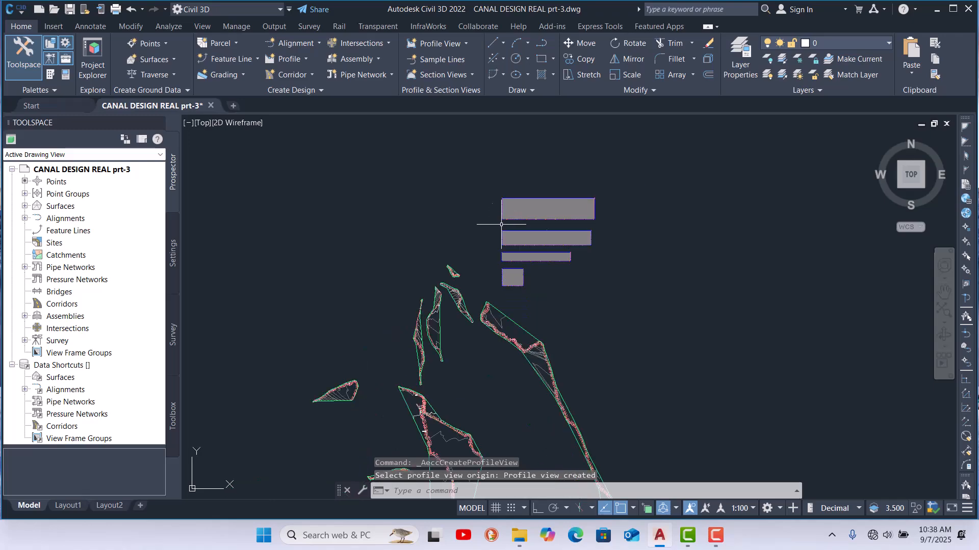
scroll(418, 352, up, 5)
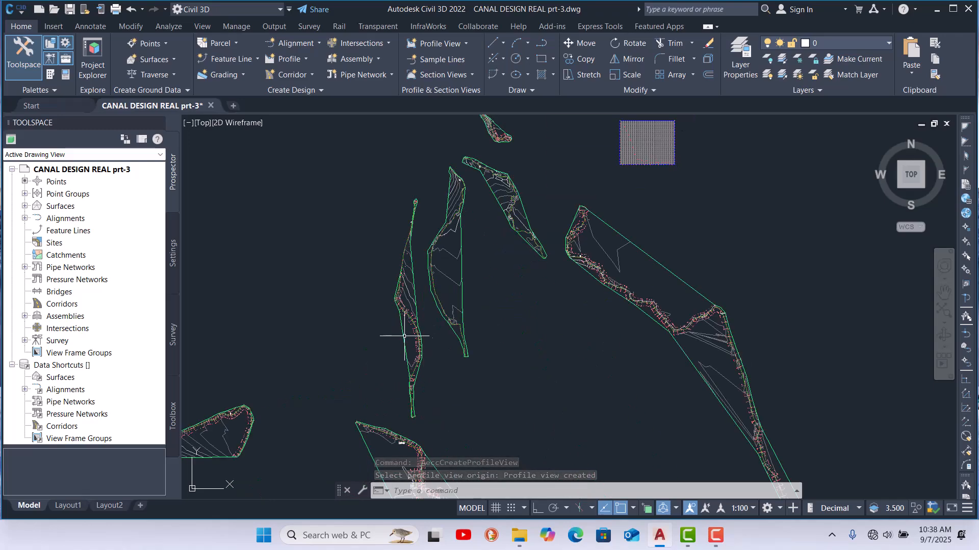
scroll(516, 197, down, 5)
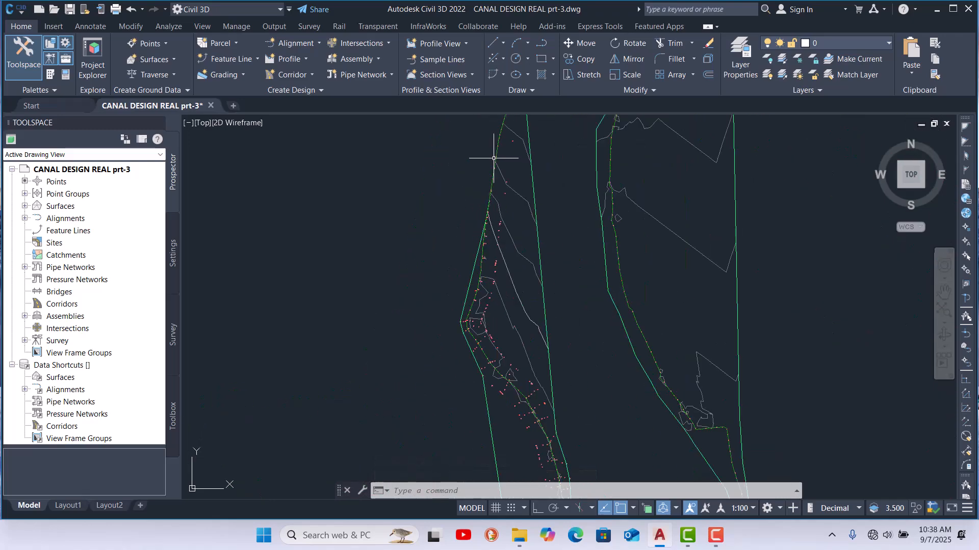
scroll(381, 274, up, 5)
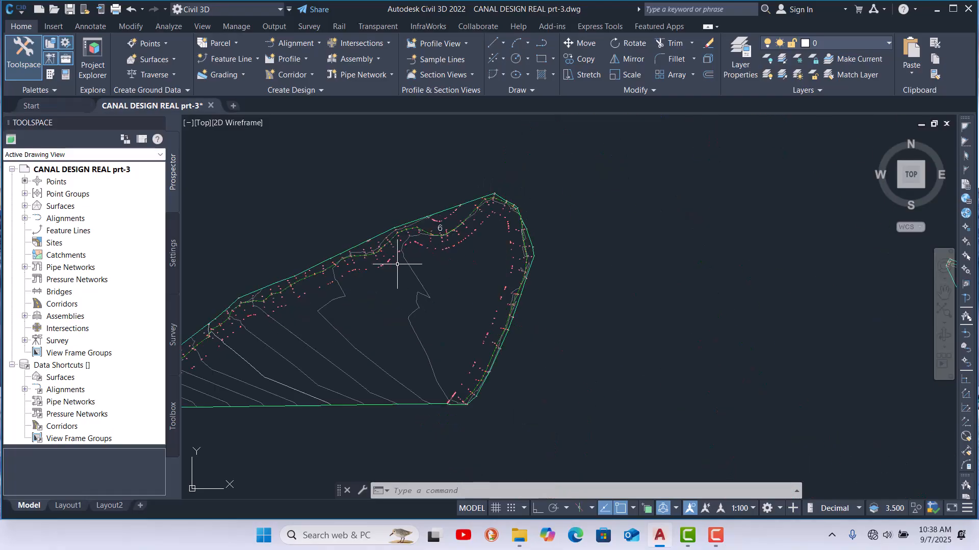
Step: Zoom and pan across the drawing to examine the remaining canal alignments and their surfaces
scroll(394, 264, down, 5)
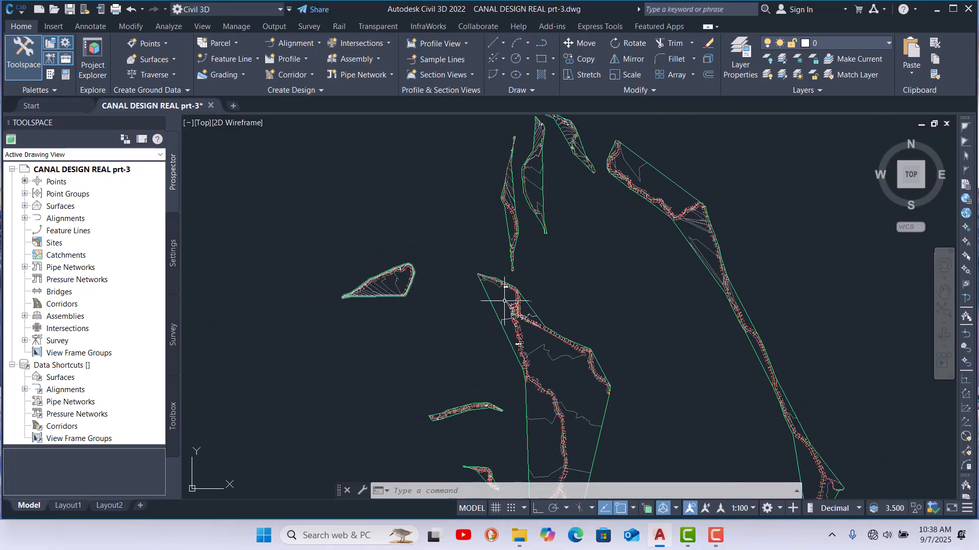
scroll(505, 300, up, 6)
scroll(483, 237, down, 6)
scroll(415, 250, up, 5)
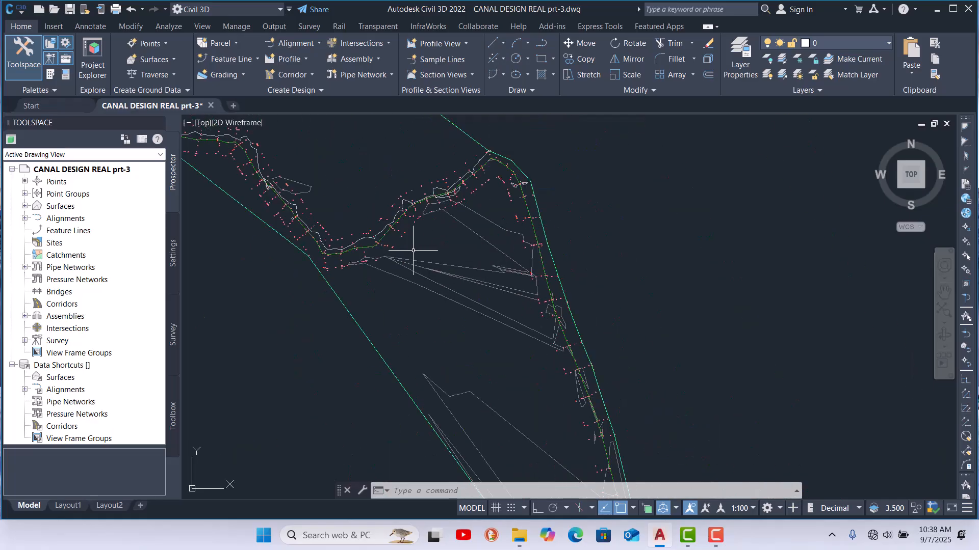
scroll(495, 203, down, 5)
scroll(458, 224, up, 5)
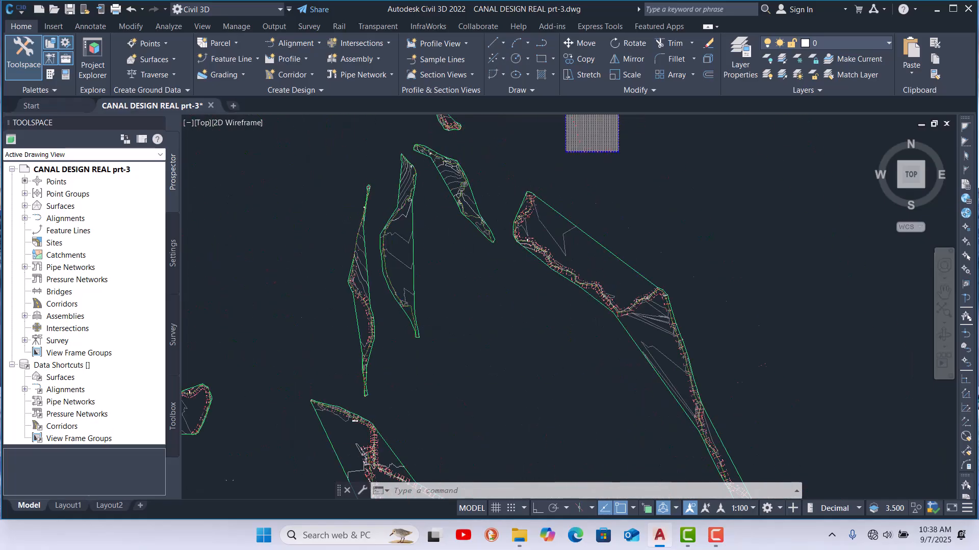
scroll(400, 209, down, 5)
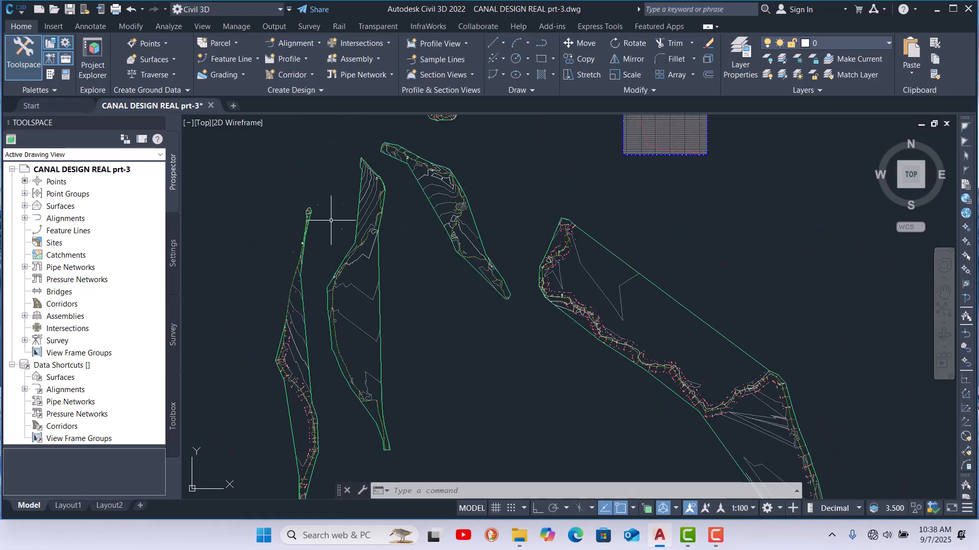
scroll(336, 222, down, 2)
scroll(306, 255, up, 6)
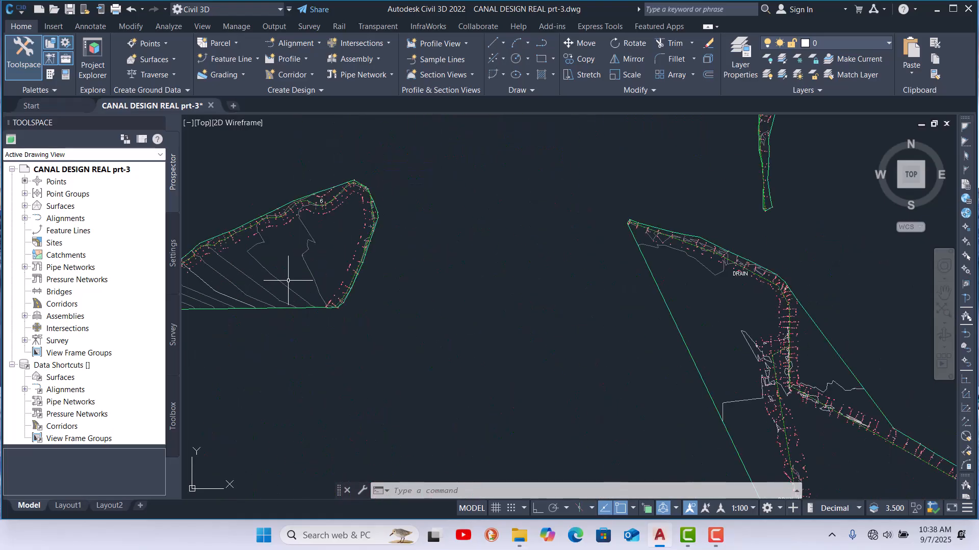
scroll(327, 245, down, 5)
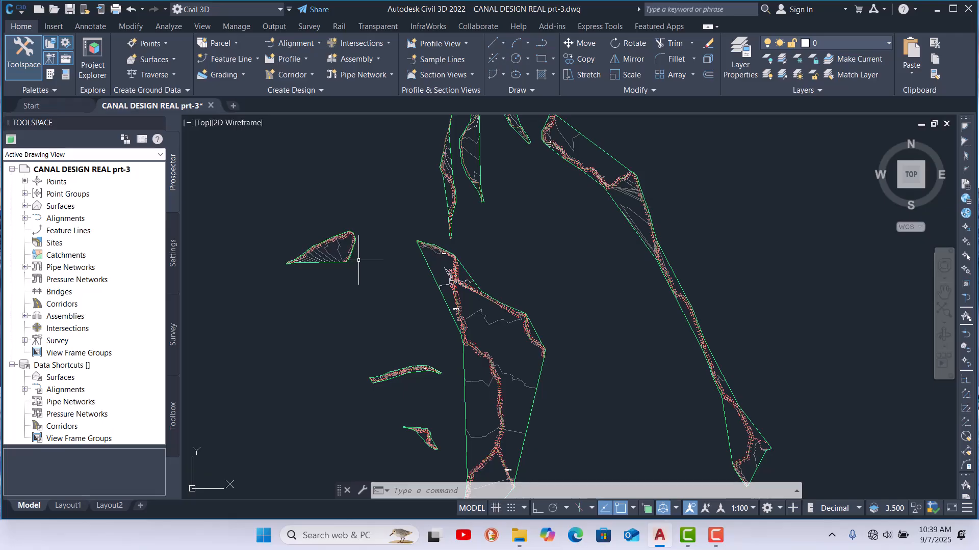
scroll(432, 365, up, 6)
scroll(438, 359, down, 8)
scroll(575, 245, up, 6)
scroll(423, 271, up, 6)
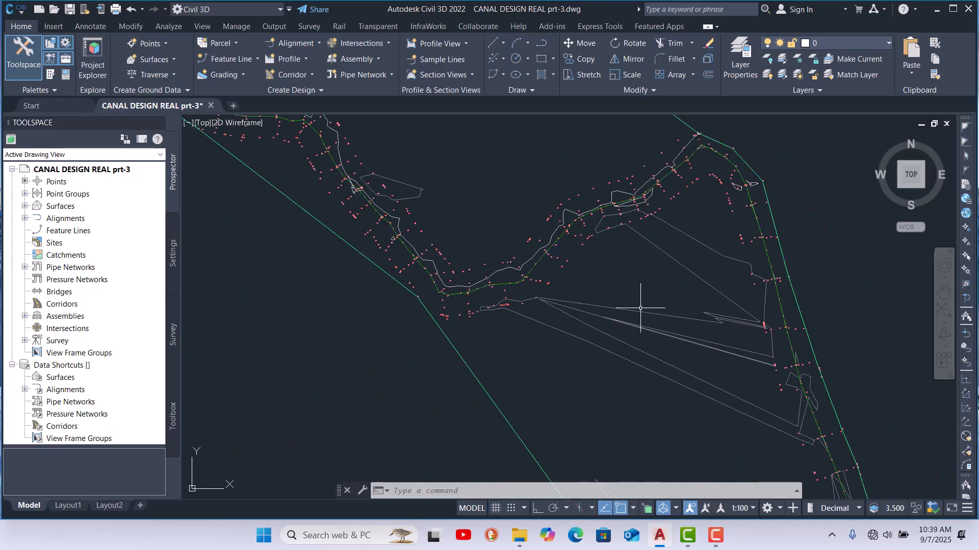
scroll(637, 319, down, 6)
scroll(434, 204, up, 4)
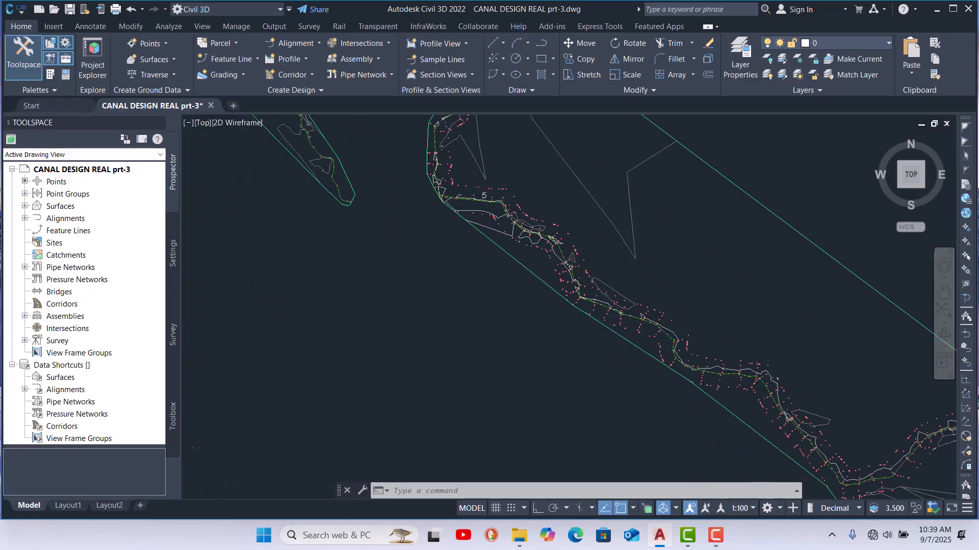
scroll(480, 196, up, 3)
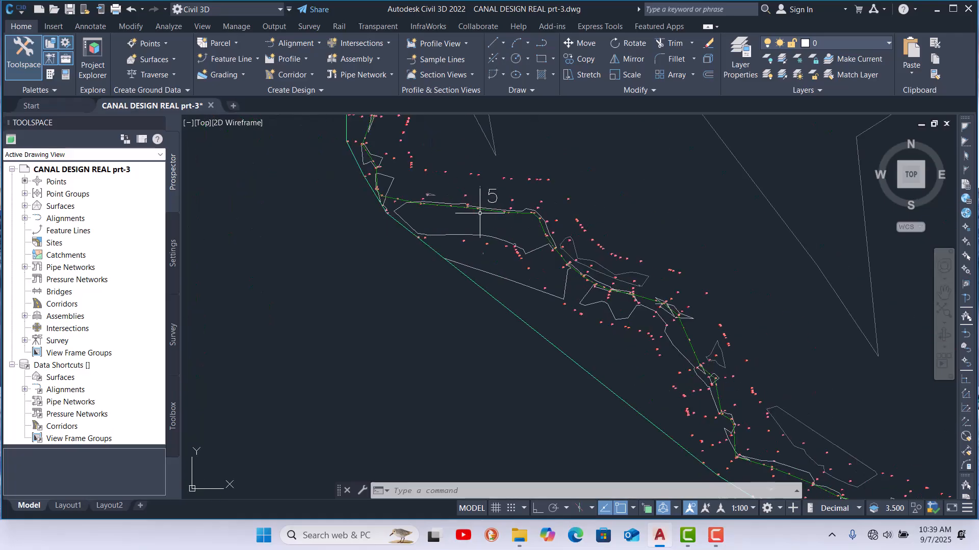
Step: Start Create Surface Profile, choose alignment 5, add surface 5 to the profile list, and draw it in a profile view
click(306, 59)
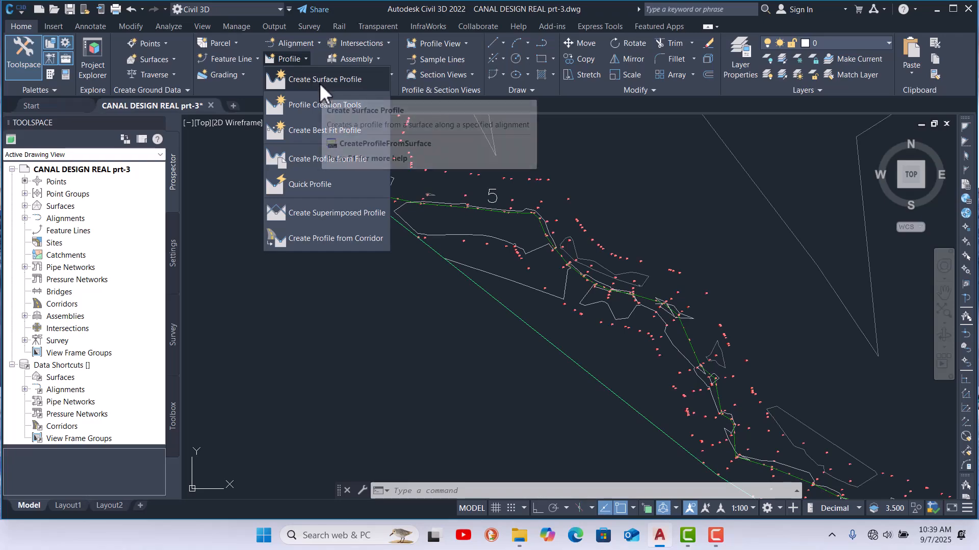
click(319, 81)
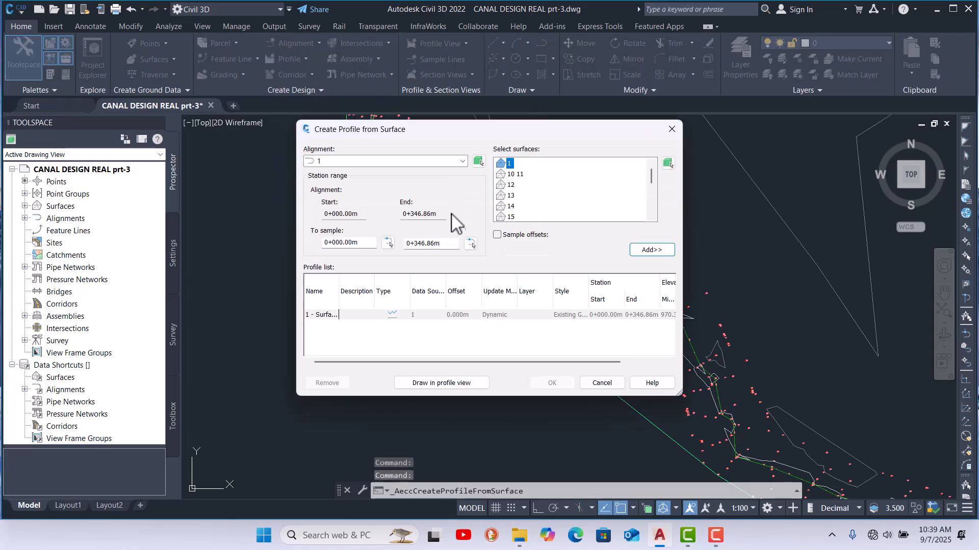
click(463, 162)
click(338, 213)
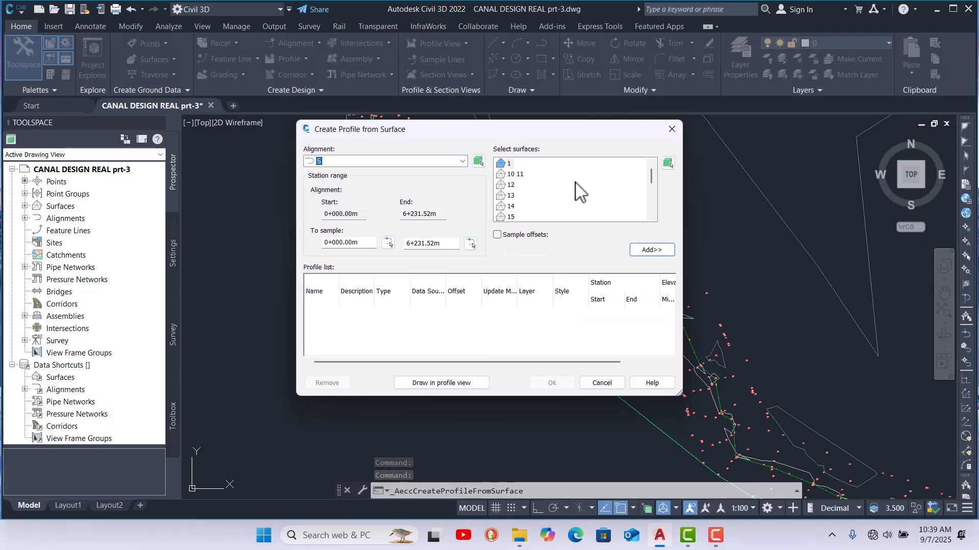
scroll(601, 186, down, 3)
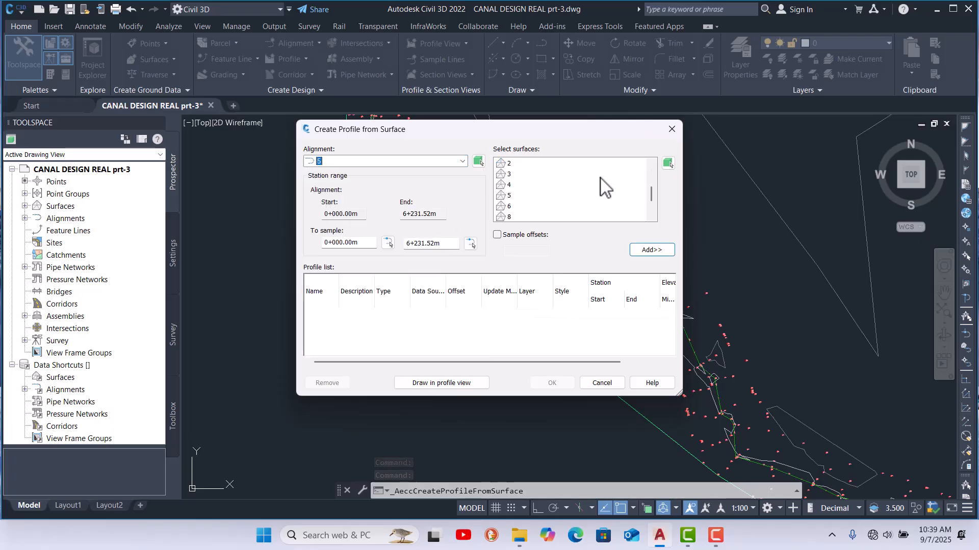
click(508, 196)
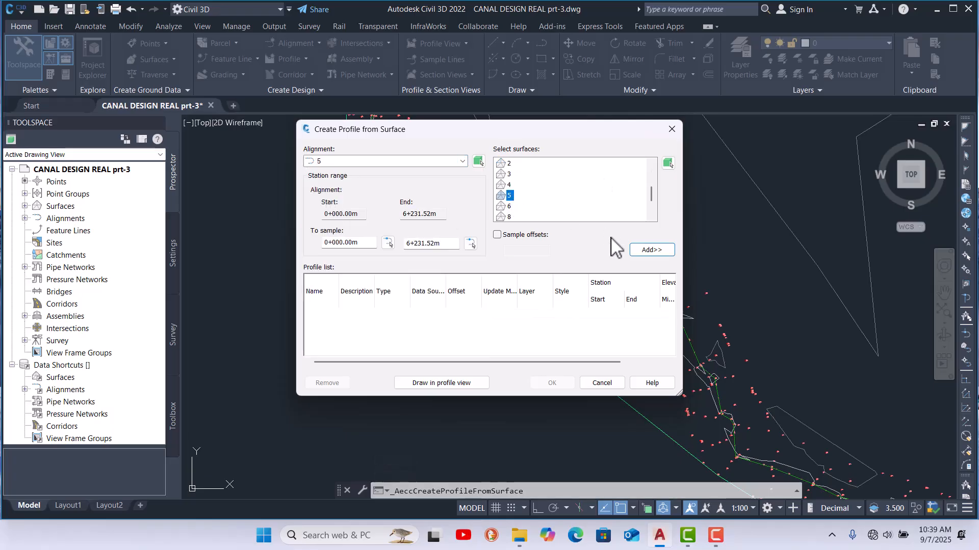
click(650, 251)
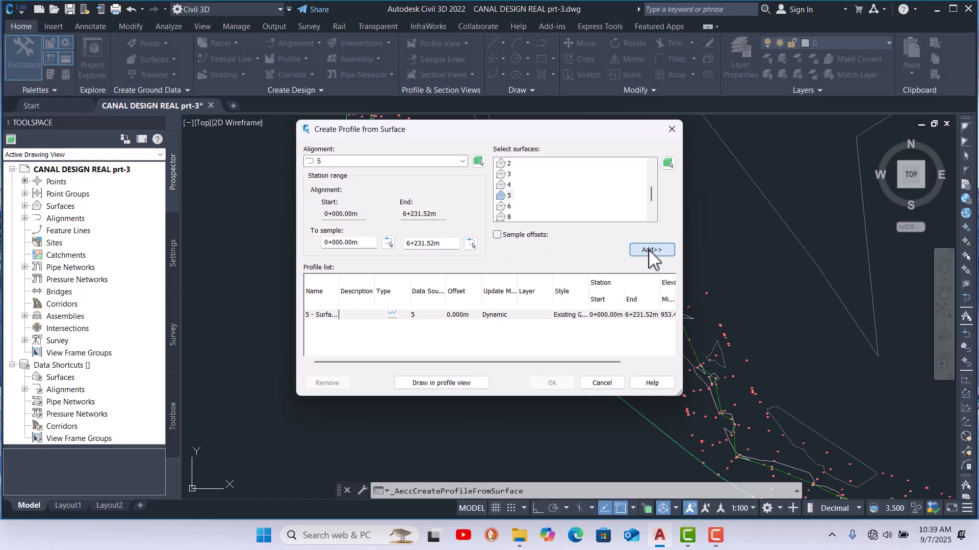
click(456, 383)
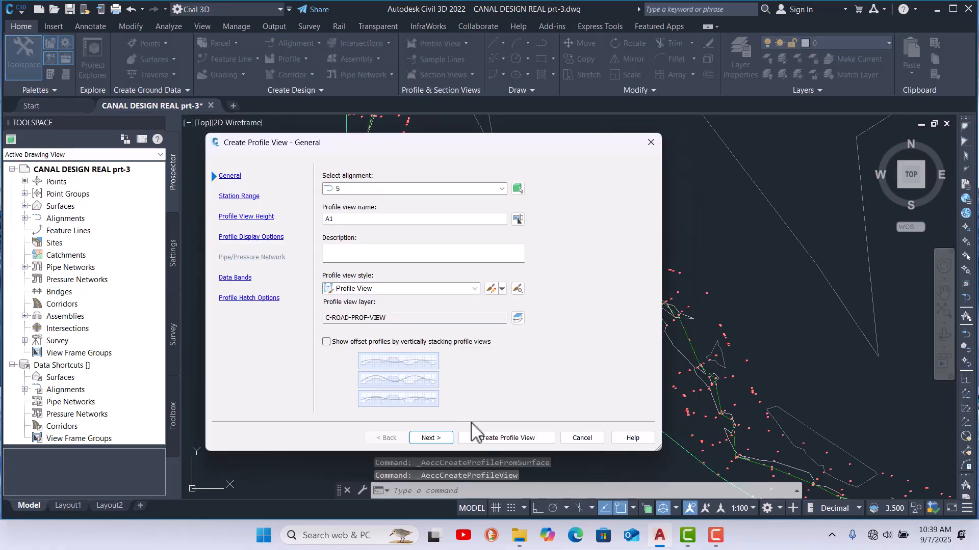
Step: Create the profile view for alignment 5 and place its origin to the right of the existing profile views
click(491, 438)
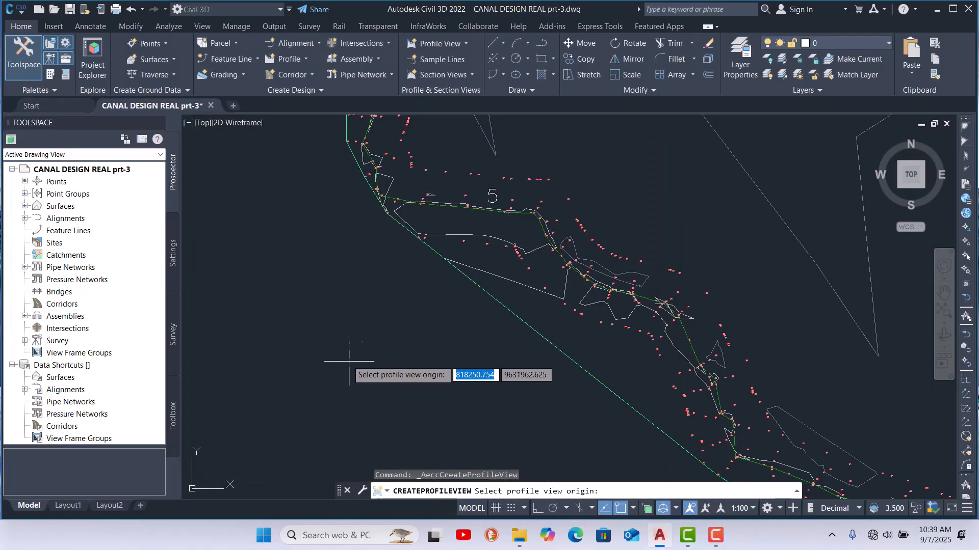
scroll(363, 365, down, 4)
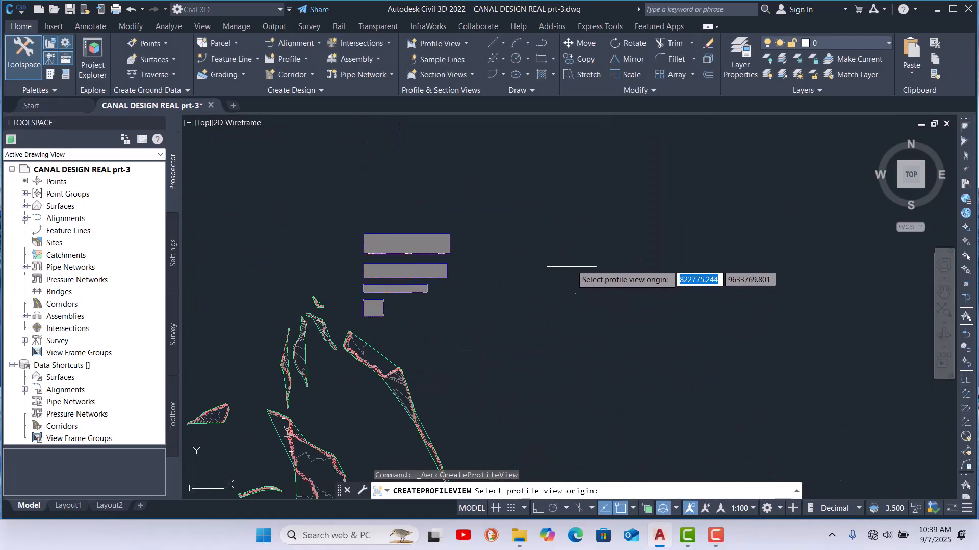
click(581, 304)
scroll(579, 305, up, 3)
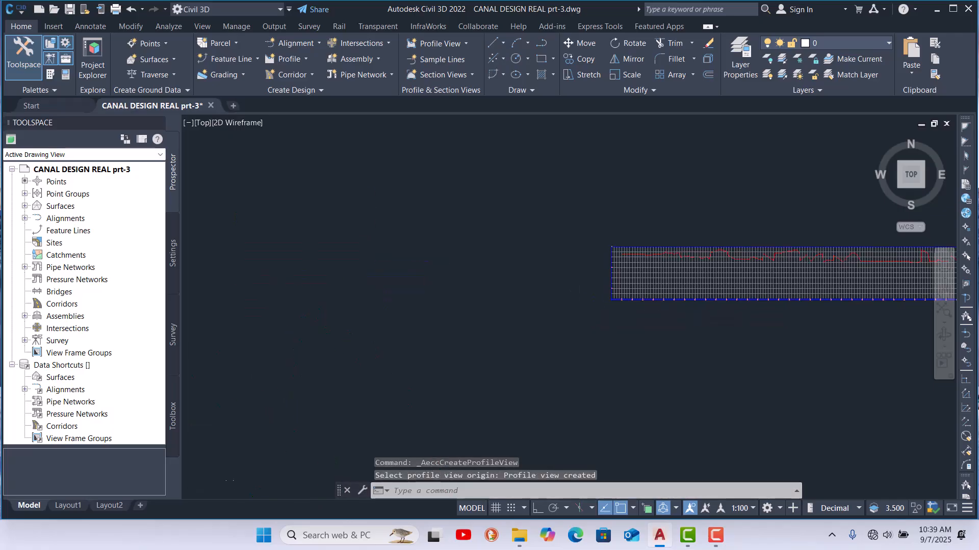
scroll(594, 298, down, 3)
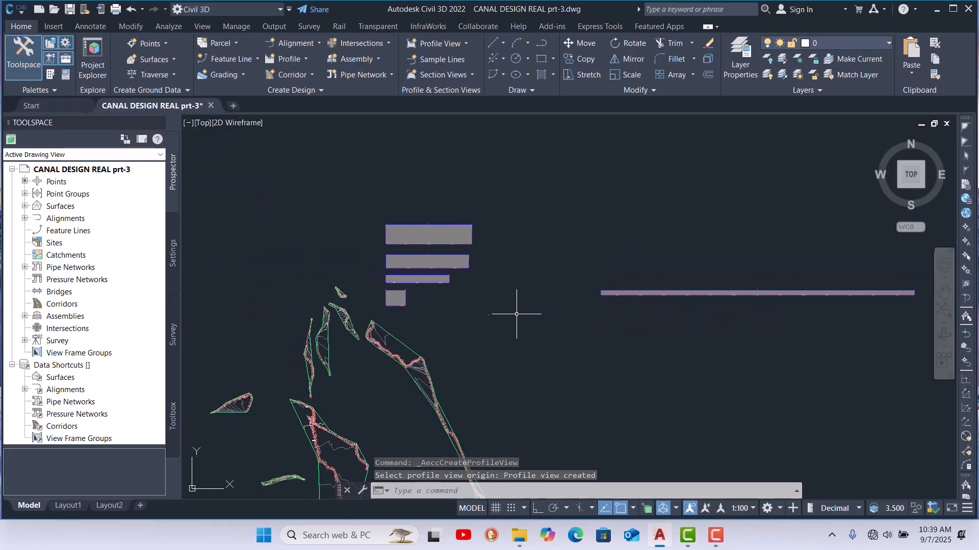
Step: Create a surface profile of alignment 6 from surface 6 and place its profile view above alignment 5's view
click(306, 61)
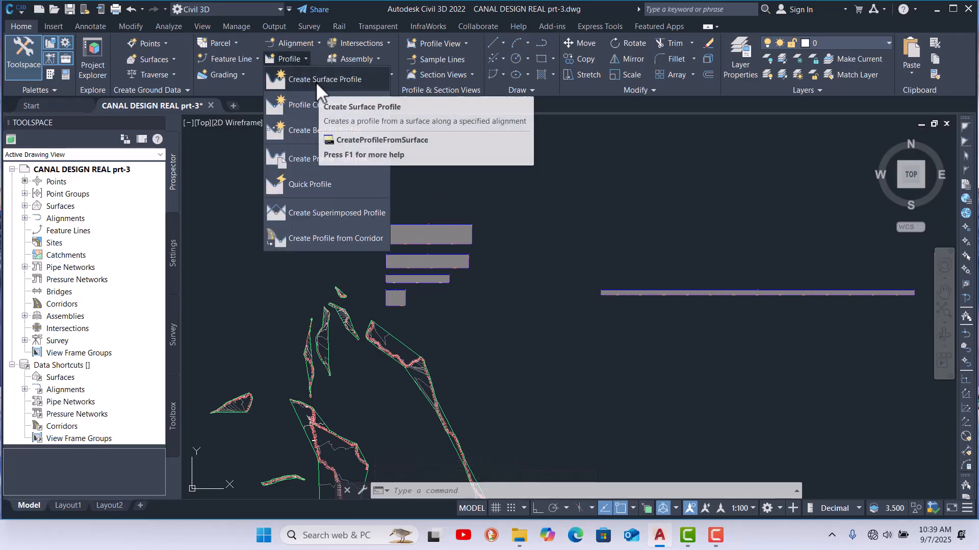
click(317, 84)
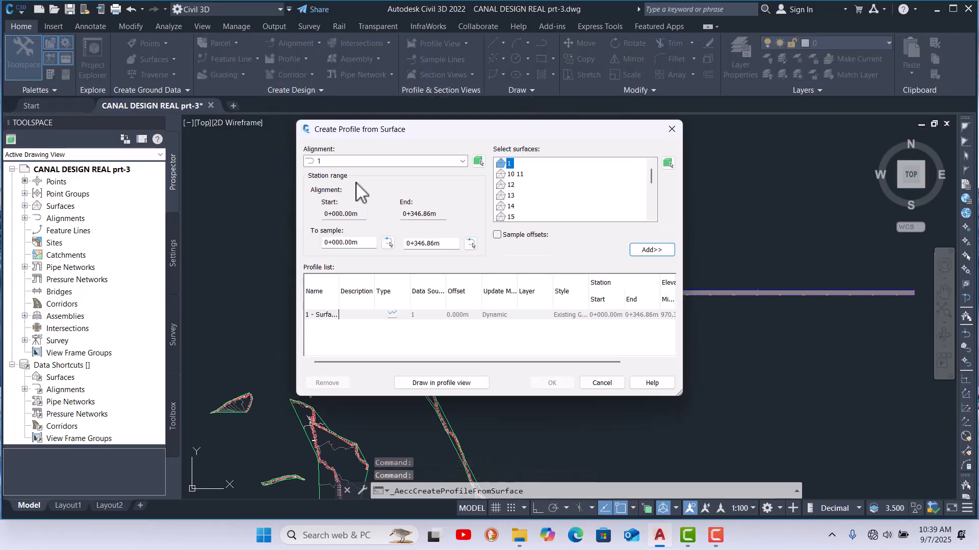
click(369, 160)
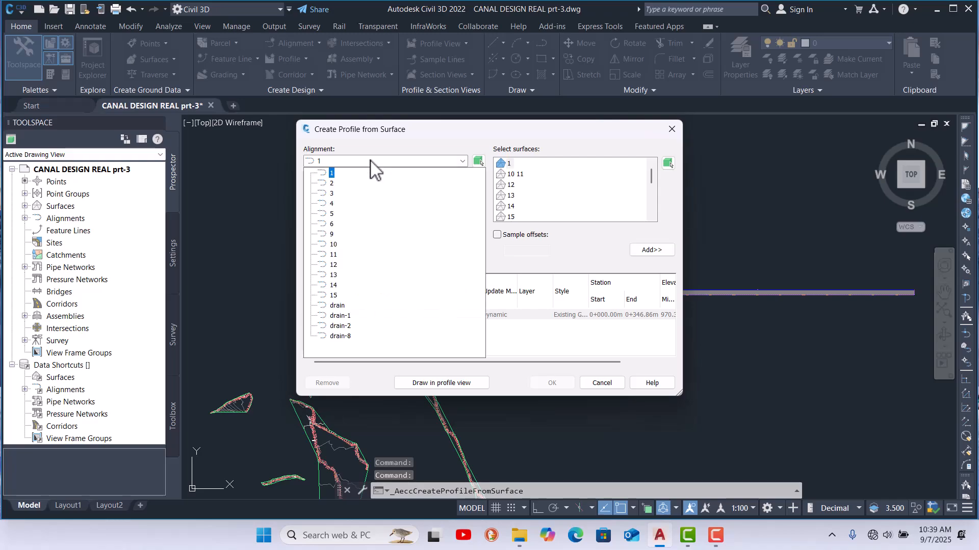
click(331, 224)
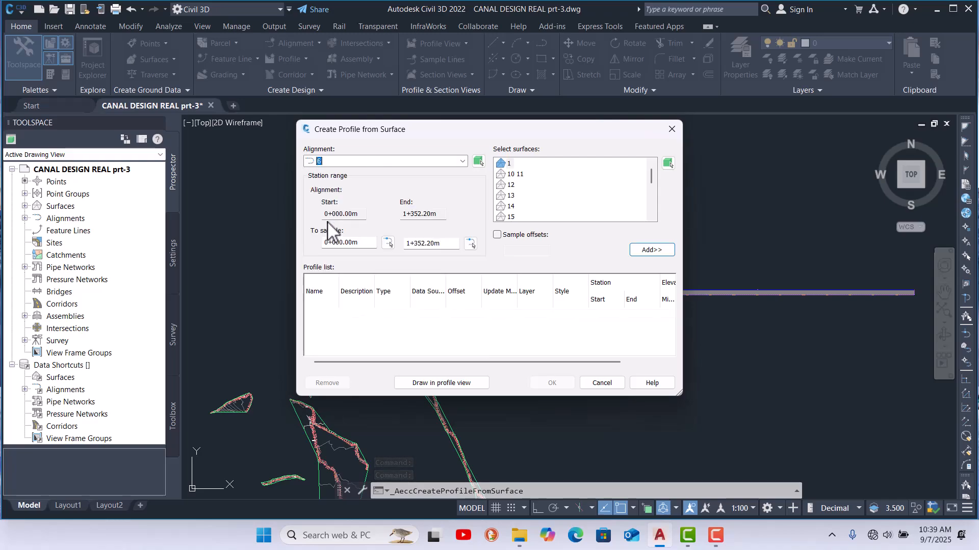
drag(651, 180, 651, 203)
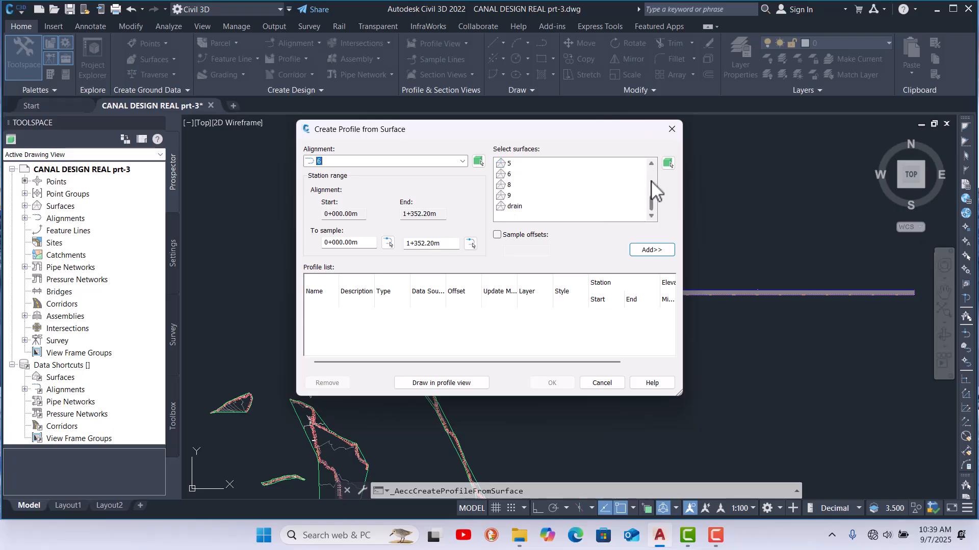
click(652, 249)
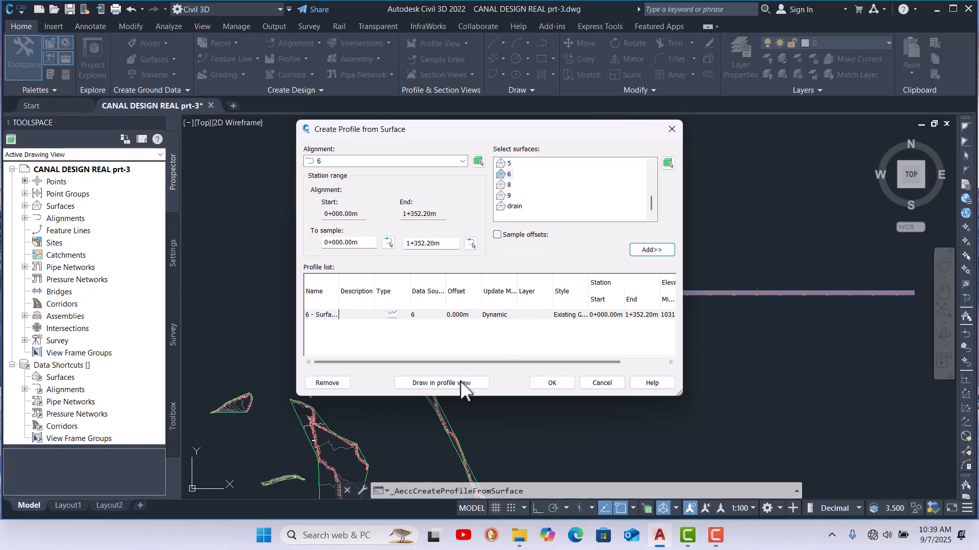
click(459, 382)
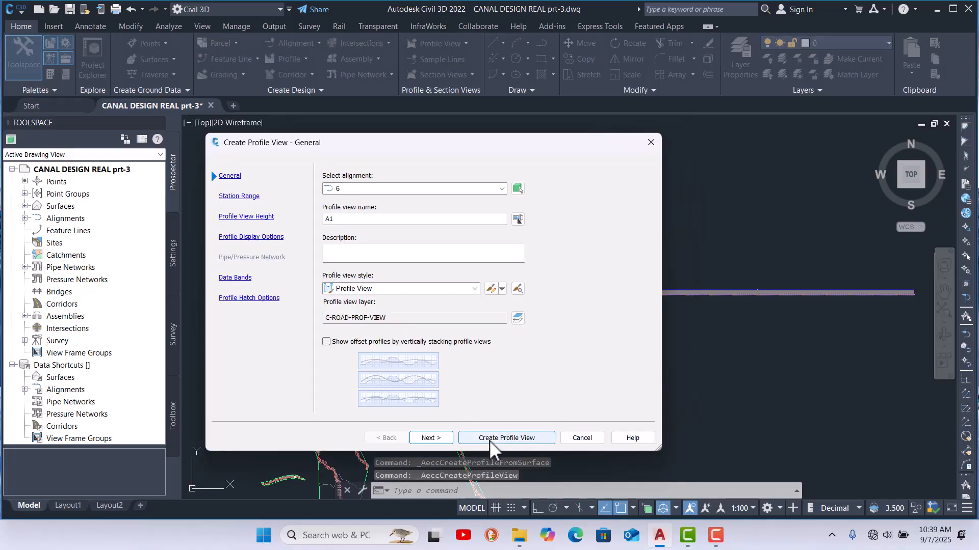
click(489, 438)
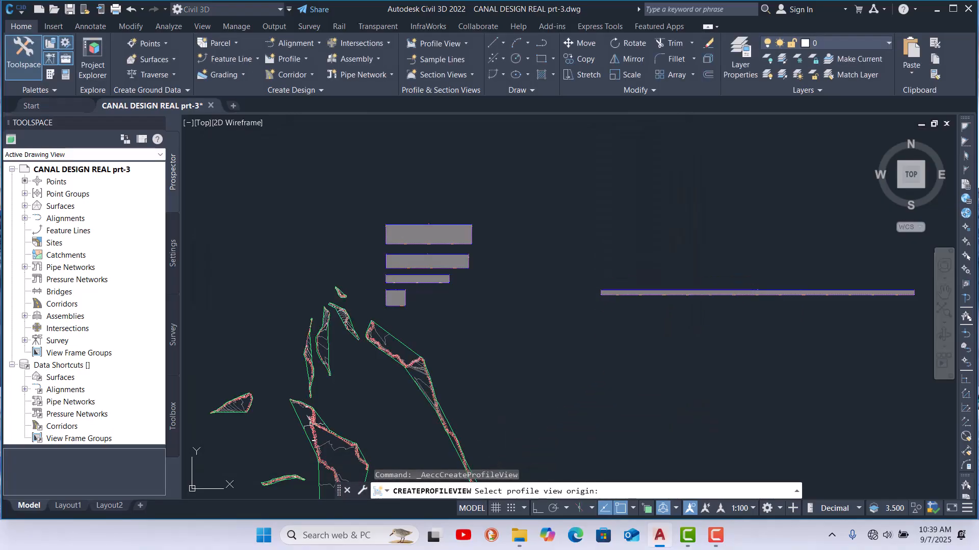
click(601, 268)
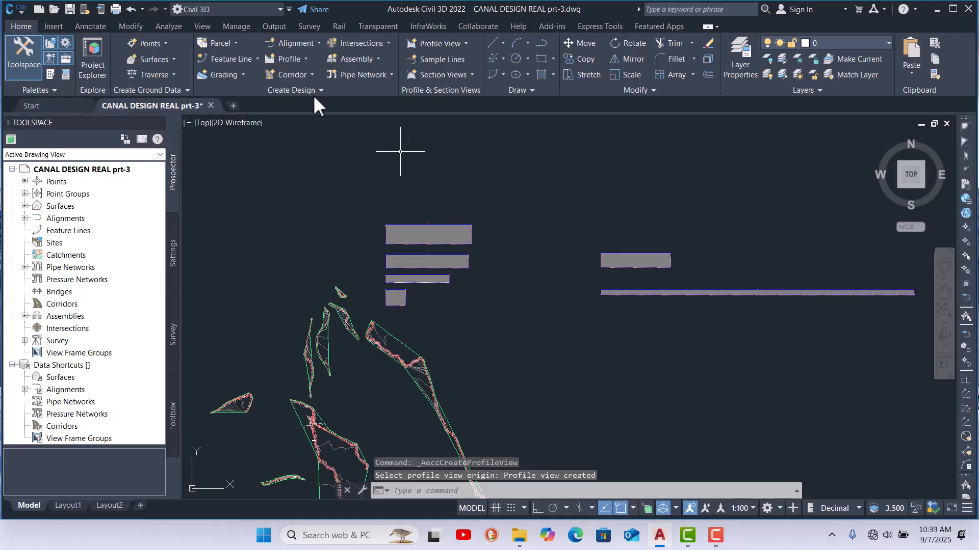
Step: Create a surface profile for alignment drain-8, adding surface 8 to the profile list
click(299, 59)
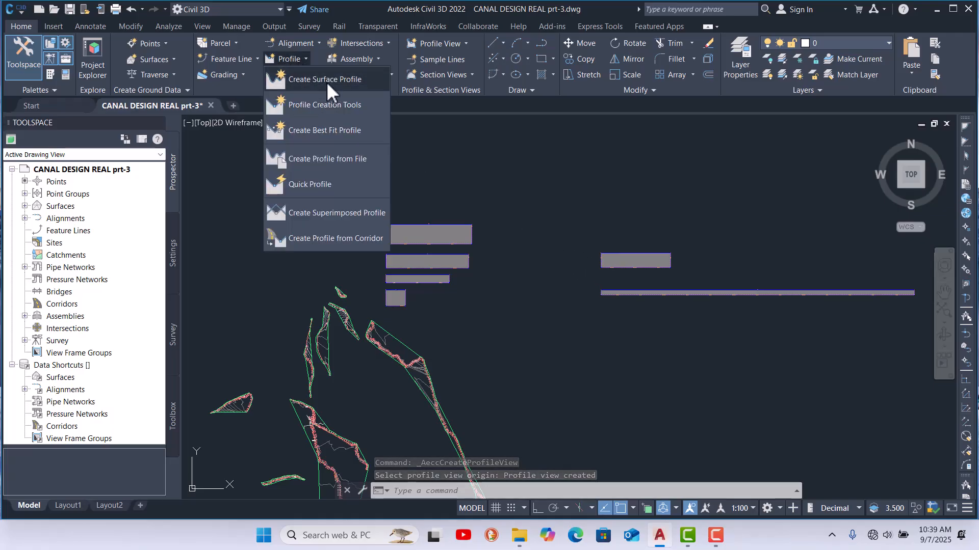
click(463, 161)
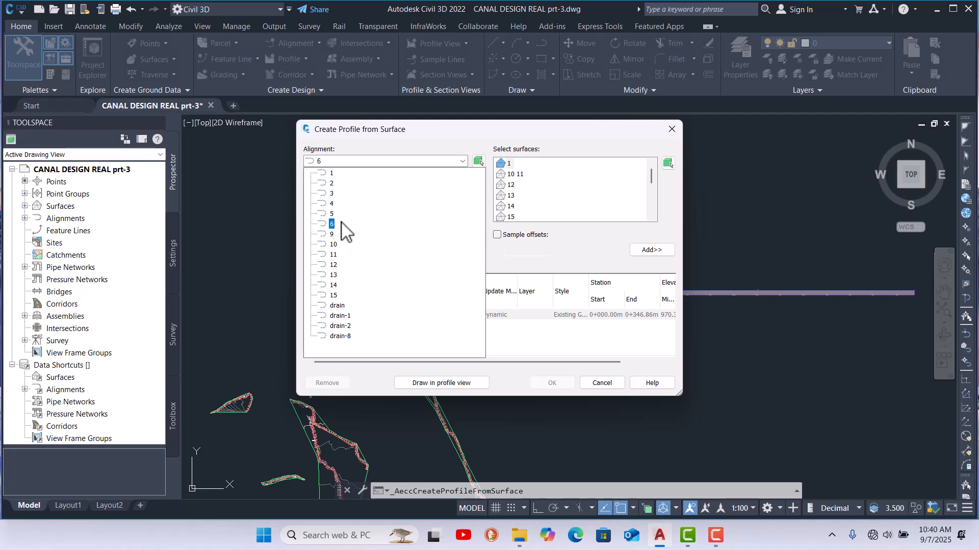
click(338, 306)
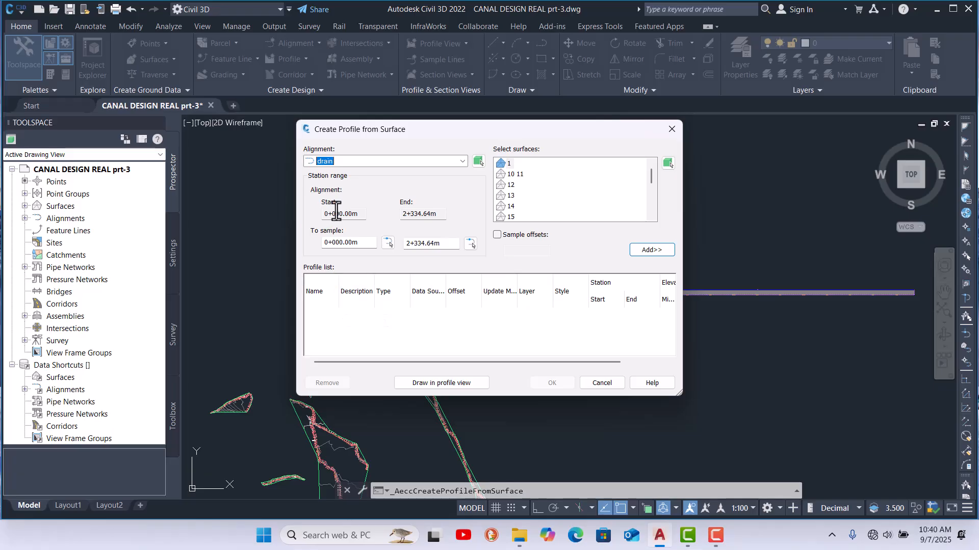
click(393, 162)
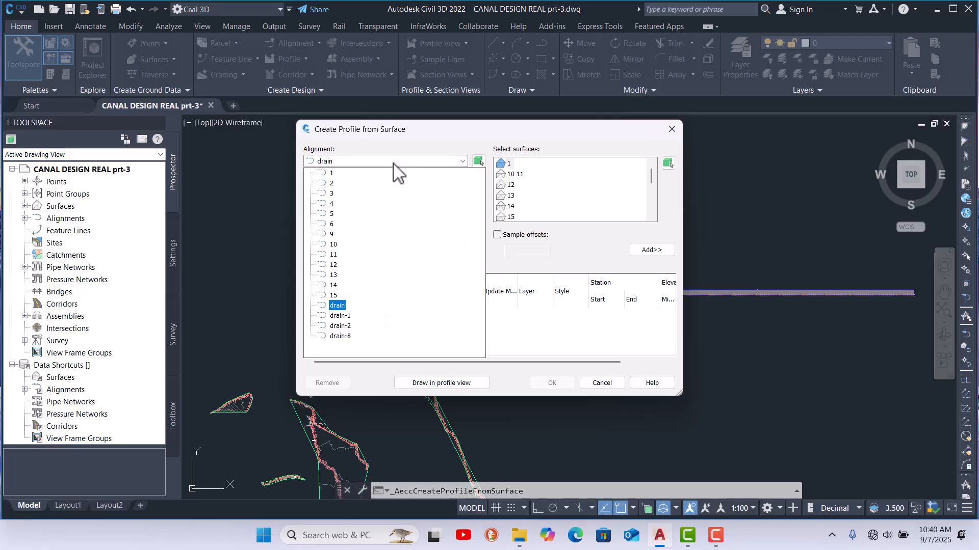
click(341, 337)
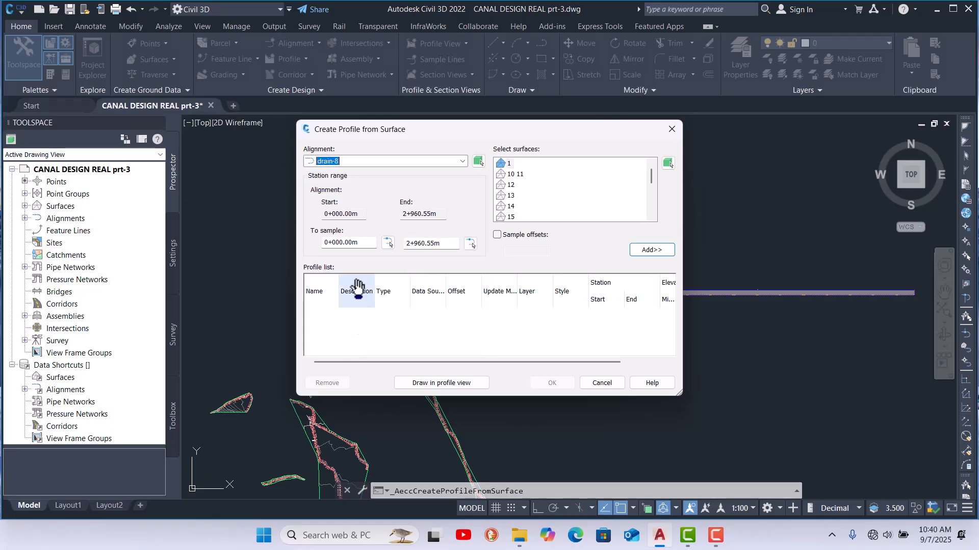
drag(651, 178, 651, 193)
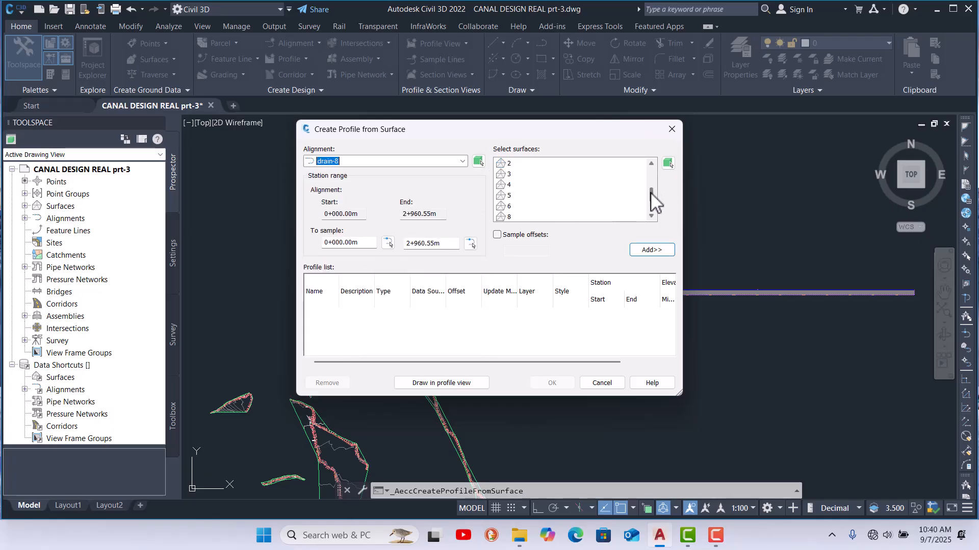
click(506, 218)
click(654, 250)
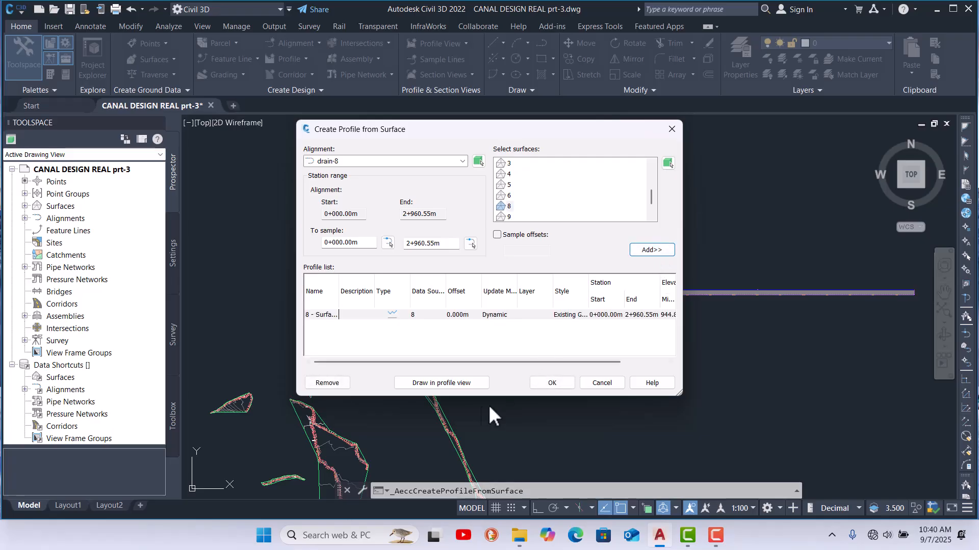
Step: Draw drain-8's profile in a new profile view with its origin placed above the existing canal views
click(460, 384)
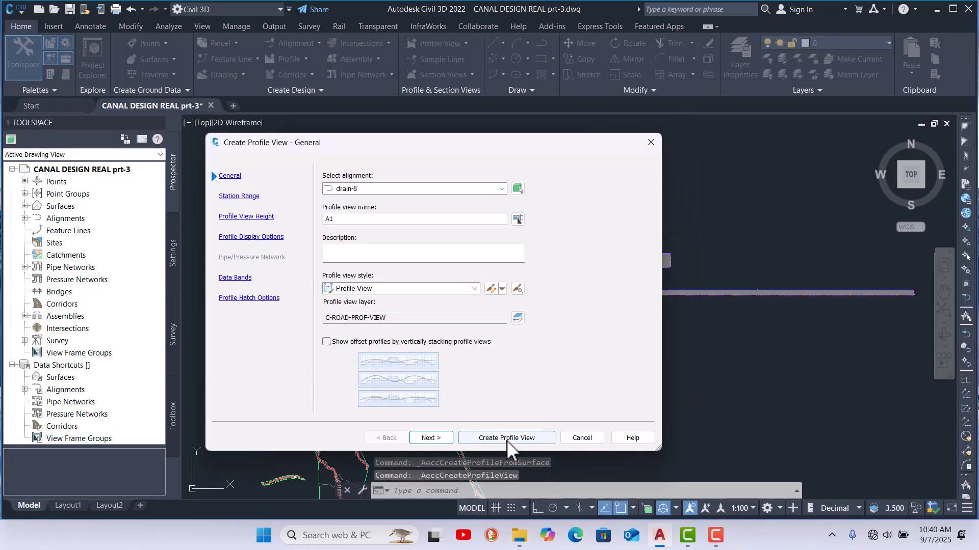
click(503, 441)
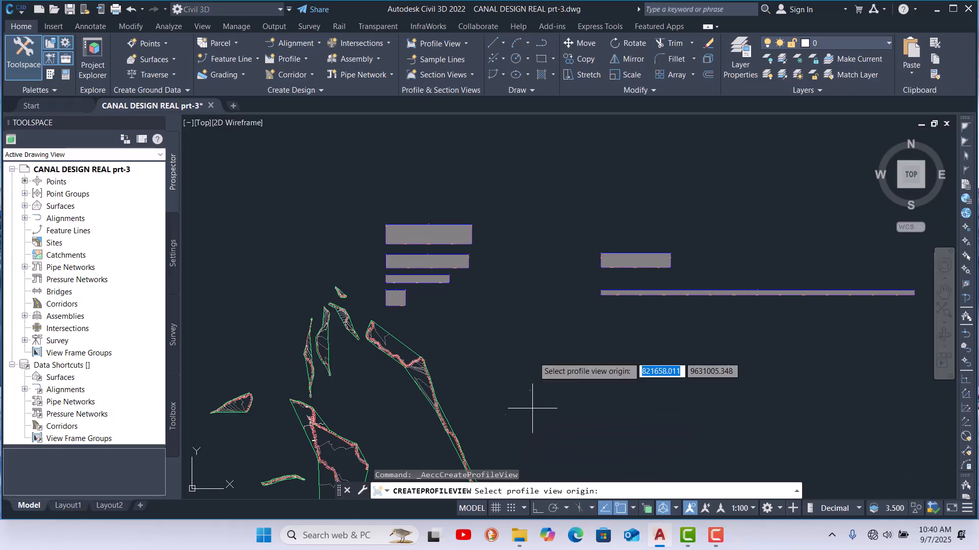
click(599, 224)
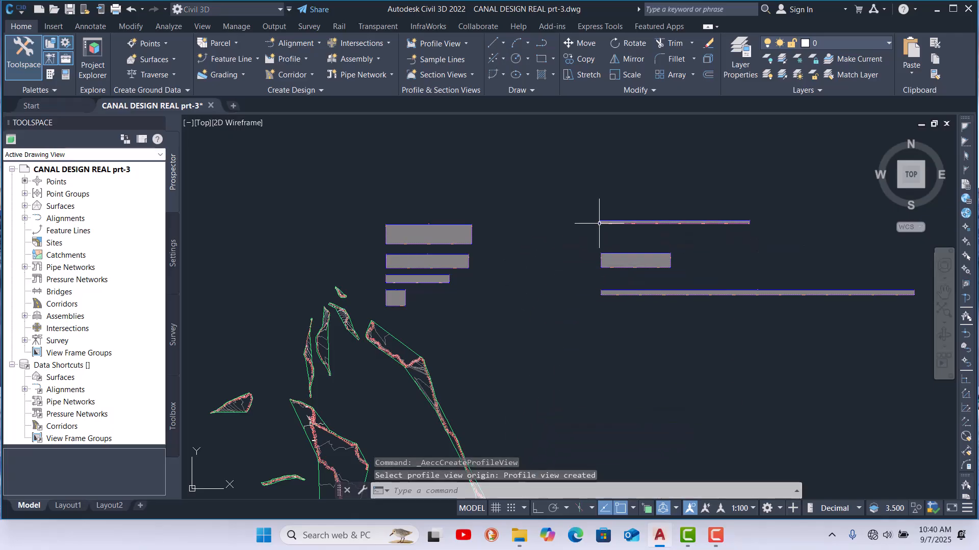
Step: Start Create Surface Profile again, choose alignment 9 and add surface 9 to the profile list
scroll(607, 222, up, 1)
scroll(490, 275, down, 1)
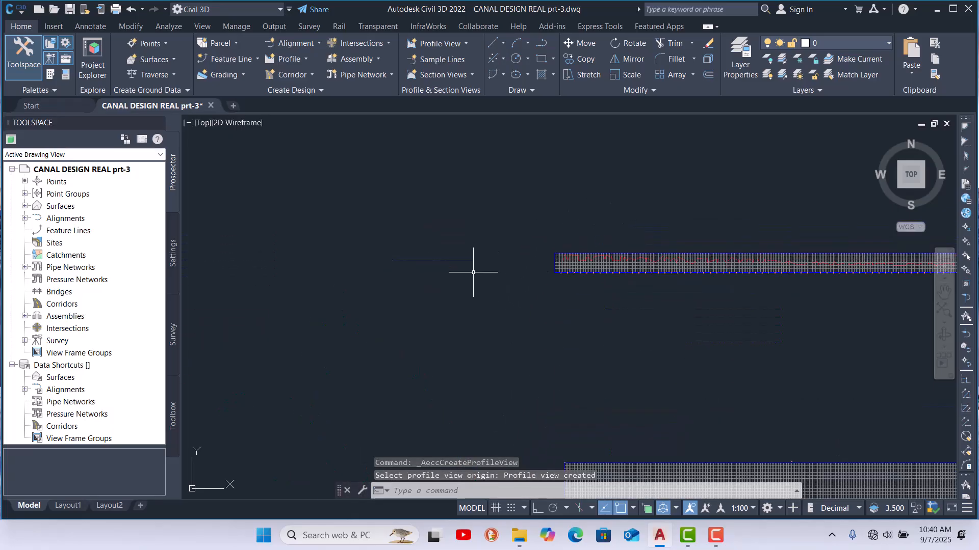
click(304, 60)
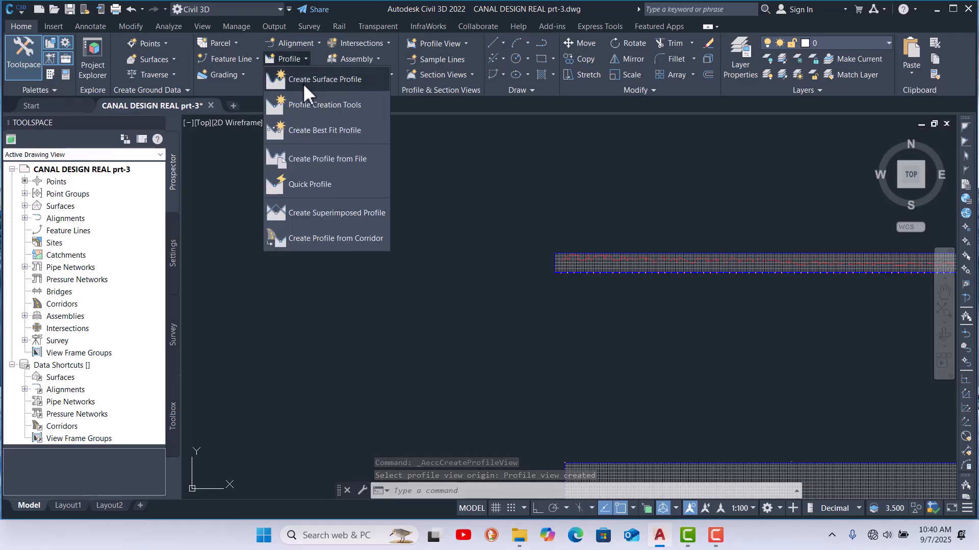
click(327, 80)
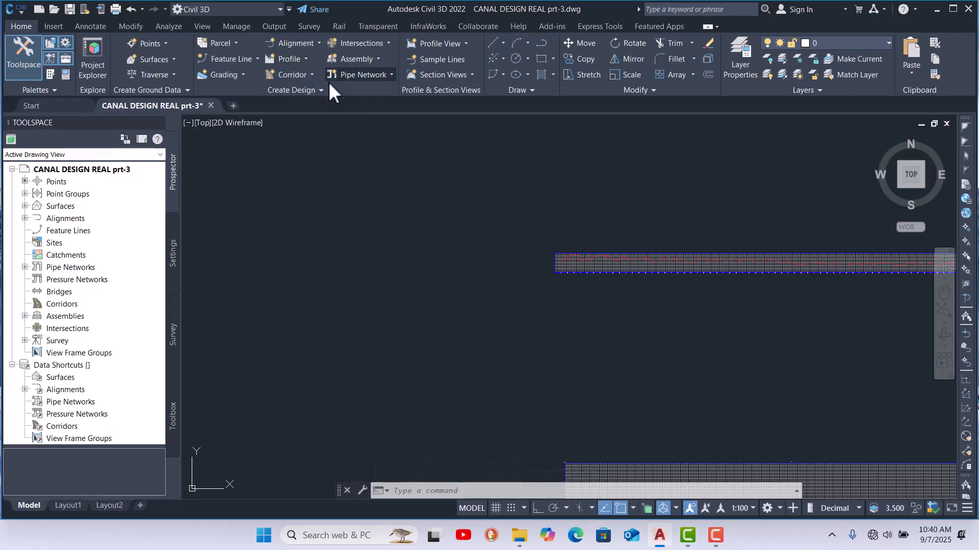
click(414, 162)
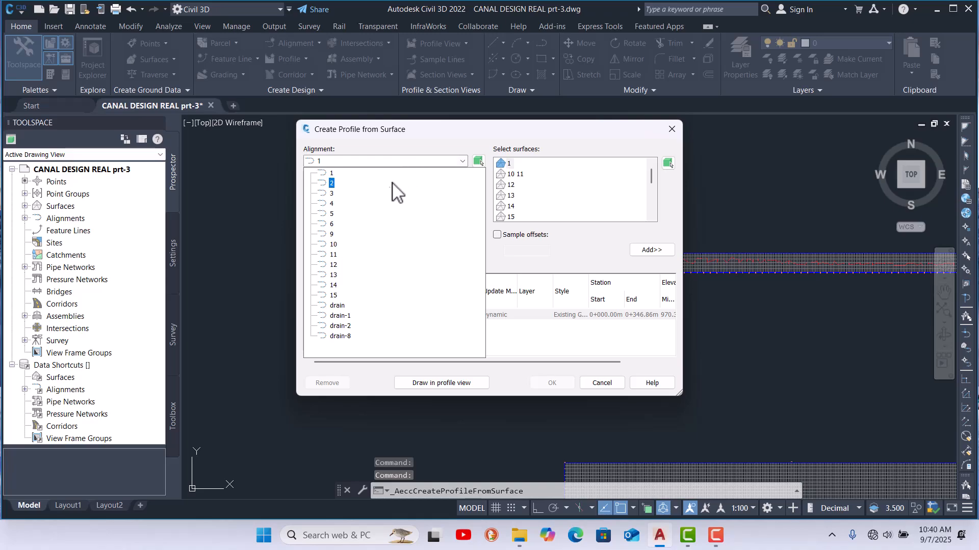
click(332, 234)
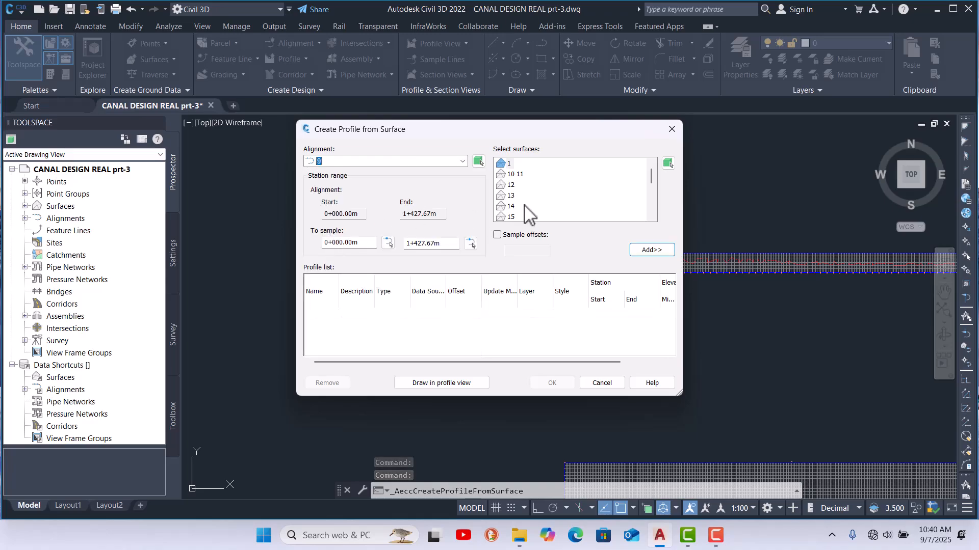
scroll(583, 194, down, 2)
scroll(561, 196, down, 1)
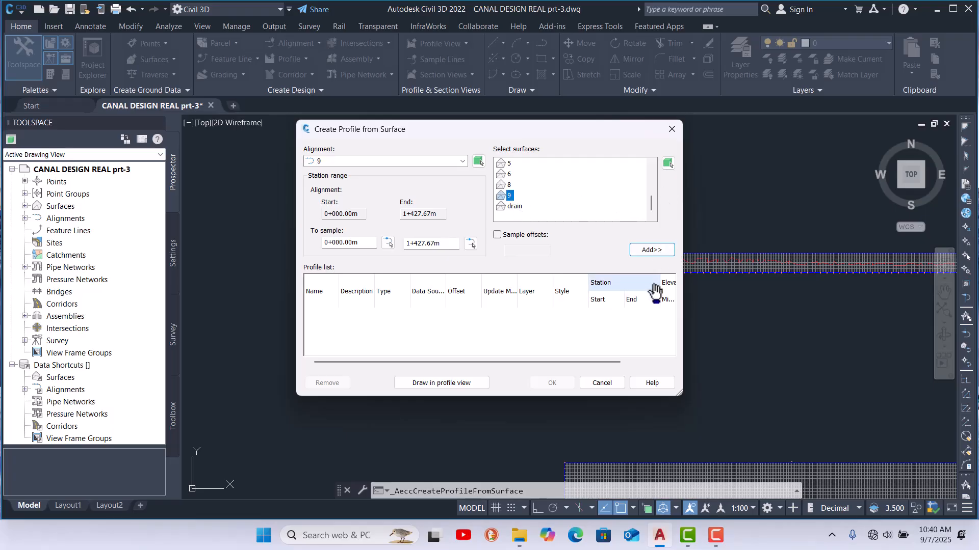
click(656, 251)
Step: Create the profile view for alignment 9 and place its origin above the existing profile views
click(466, 384)
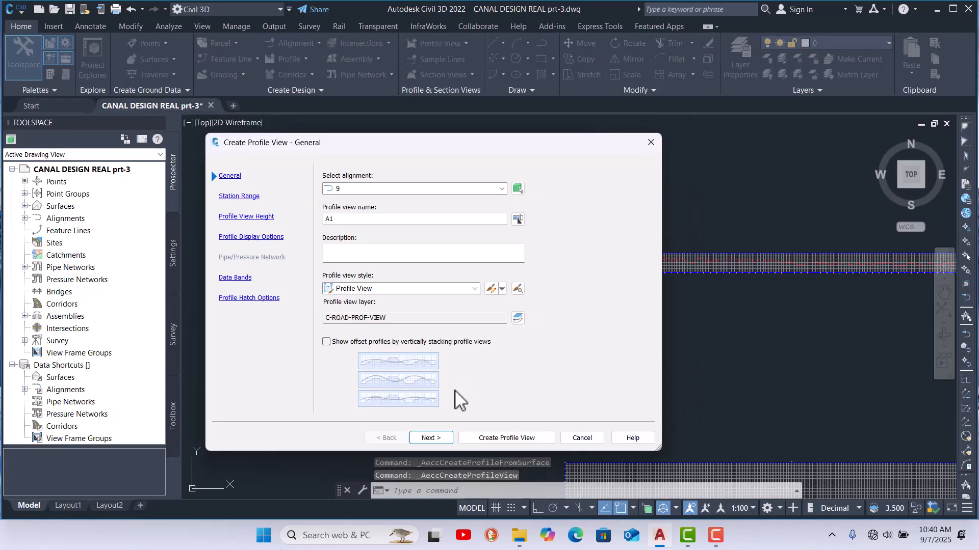
click(506, 439)
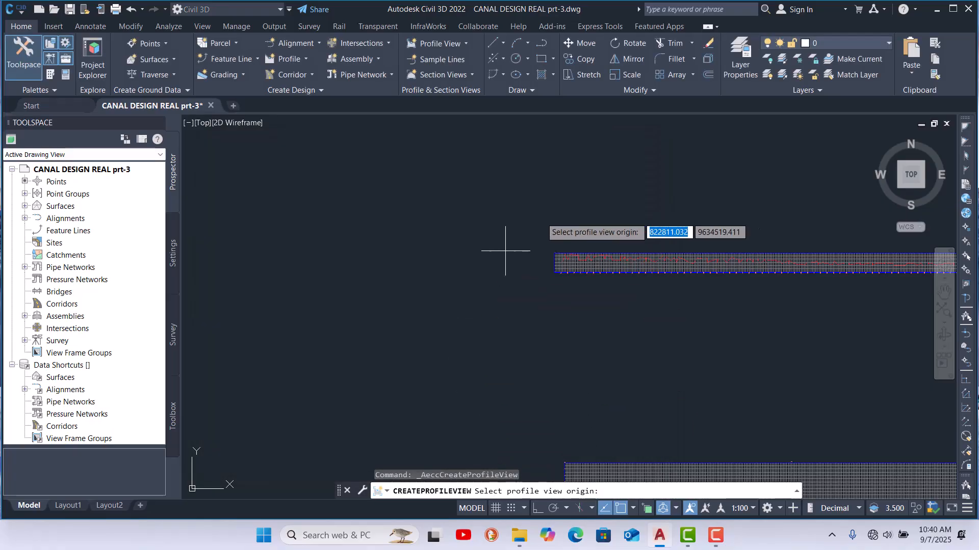
click(552, 204)
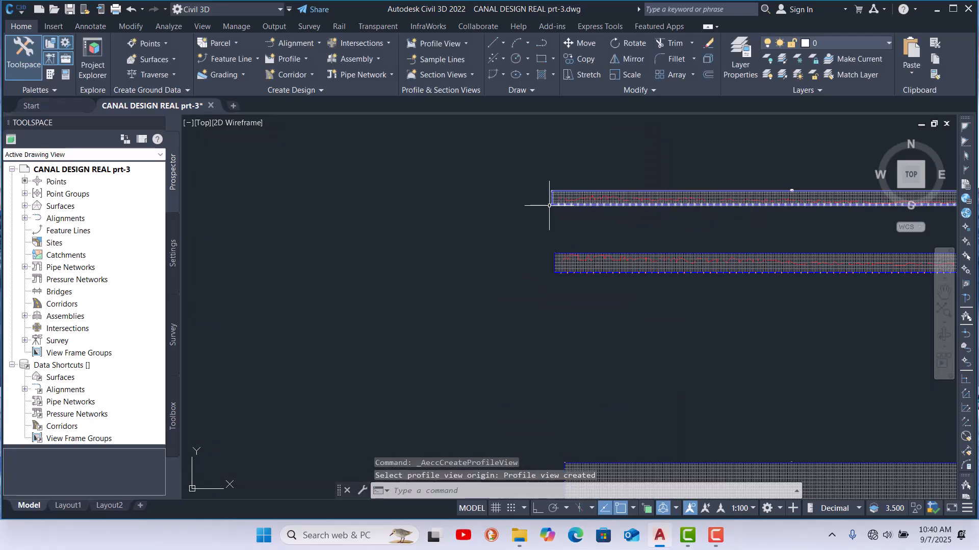
Step: Create another surface profile of alignment 9 from surface 9, removing the duplicate entries from the profile list
click(374, 59)
click(308, 61)
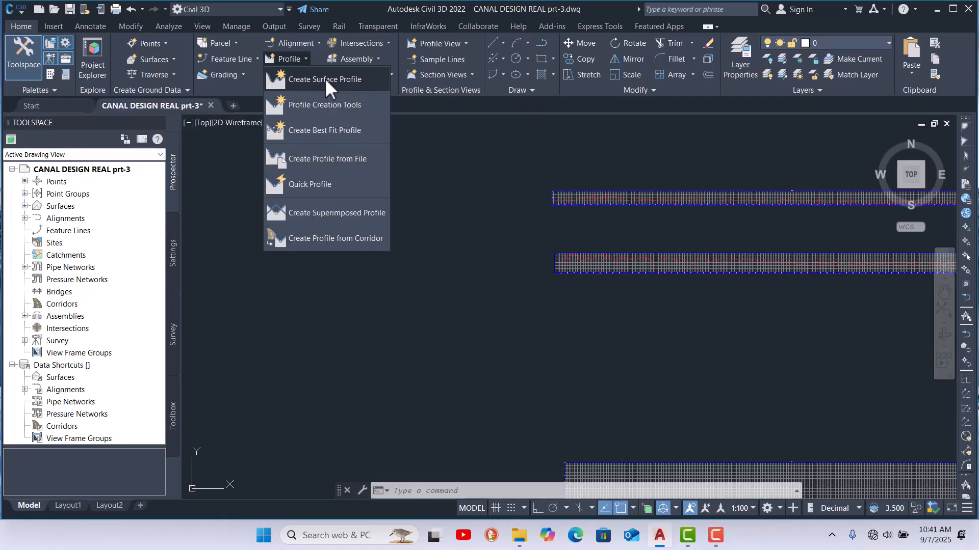
click(326, 79)
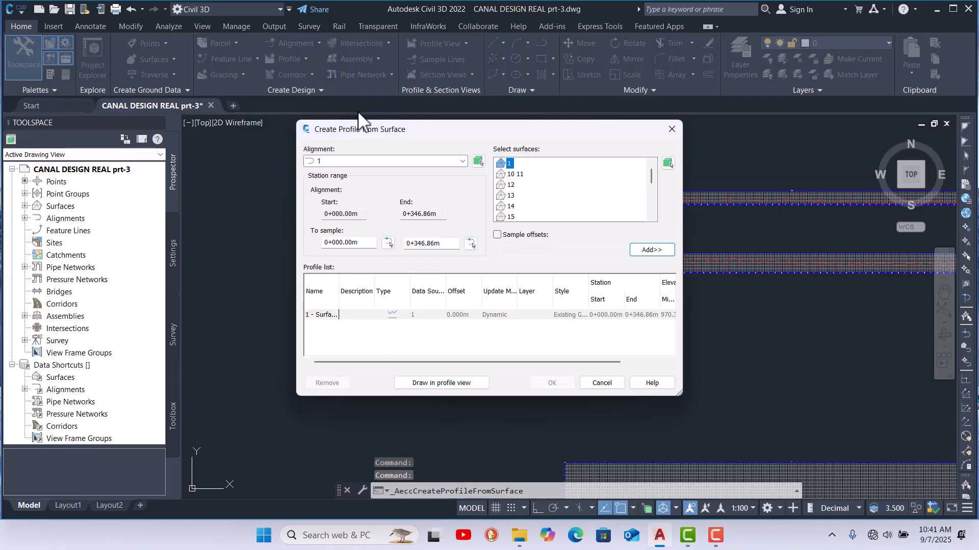
click(389, 162)
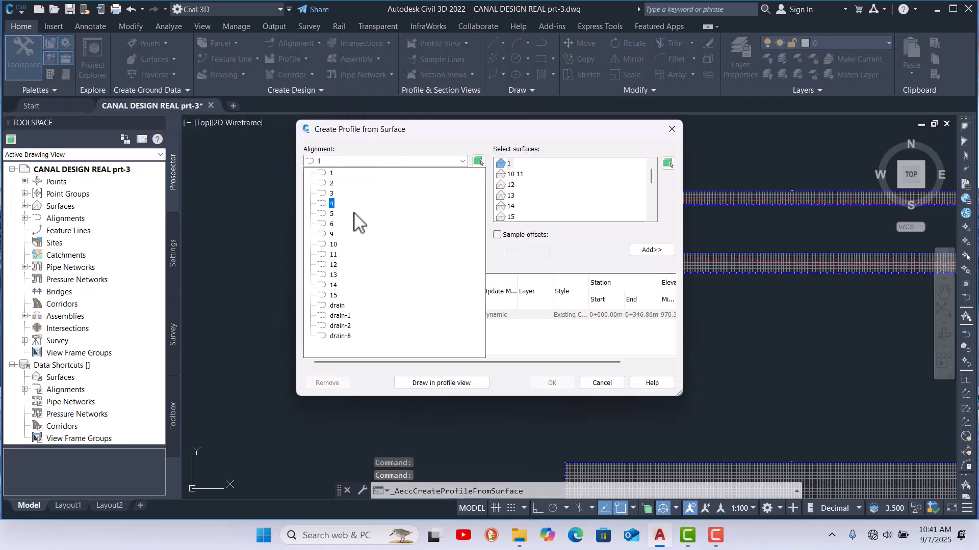
click(330, 243)
scroll(612, 201, down, 5)
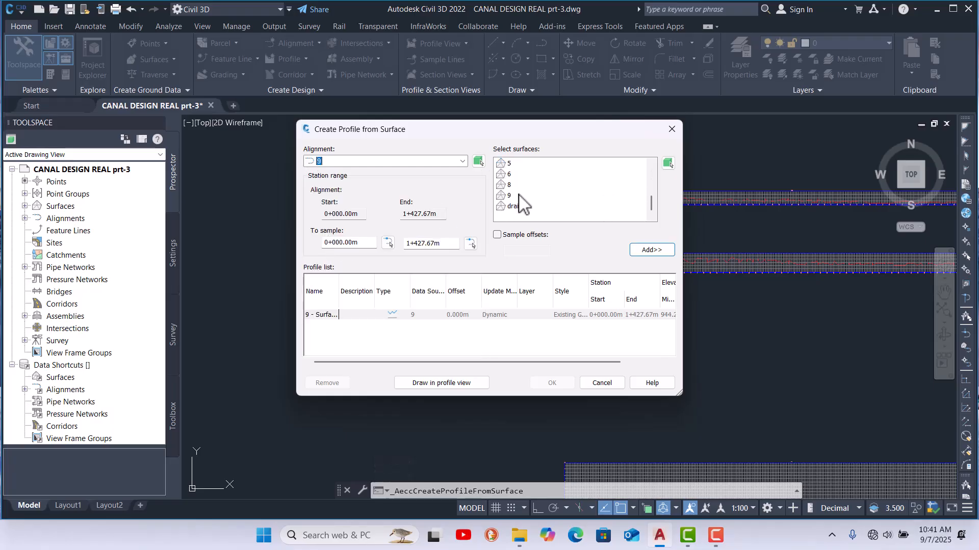
click(653, 250)
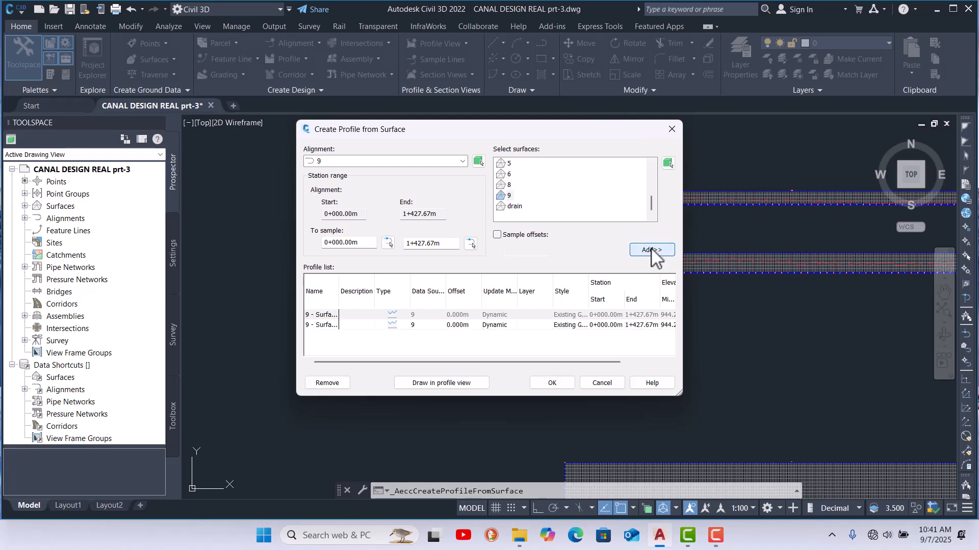
click(329, 315)
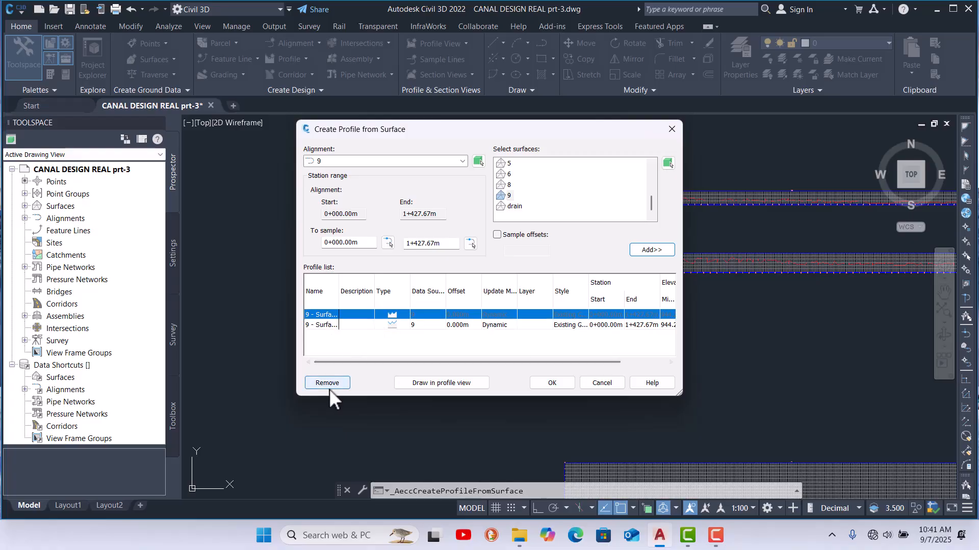
click(329, 384)
click(327, 315)
click(334, 325)
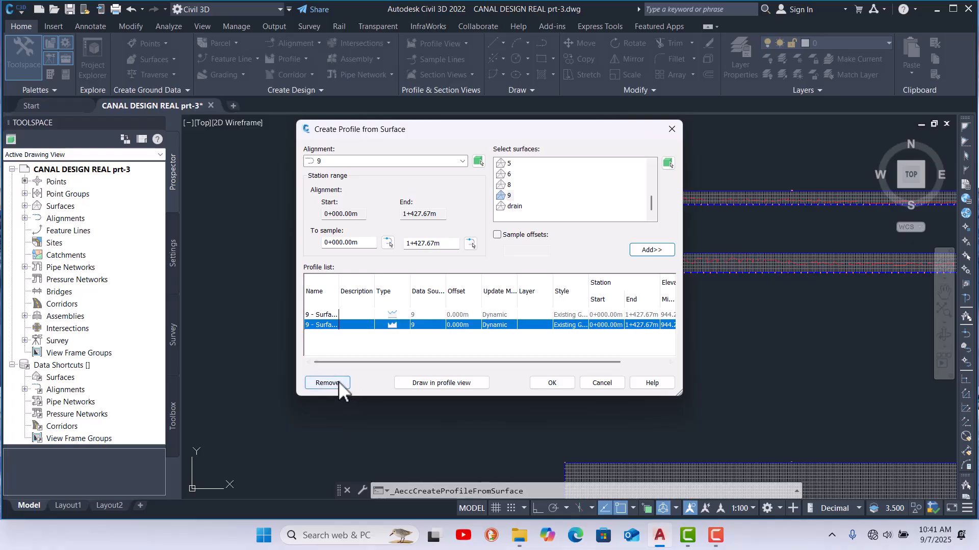
click(327, 382)
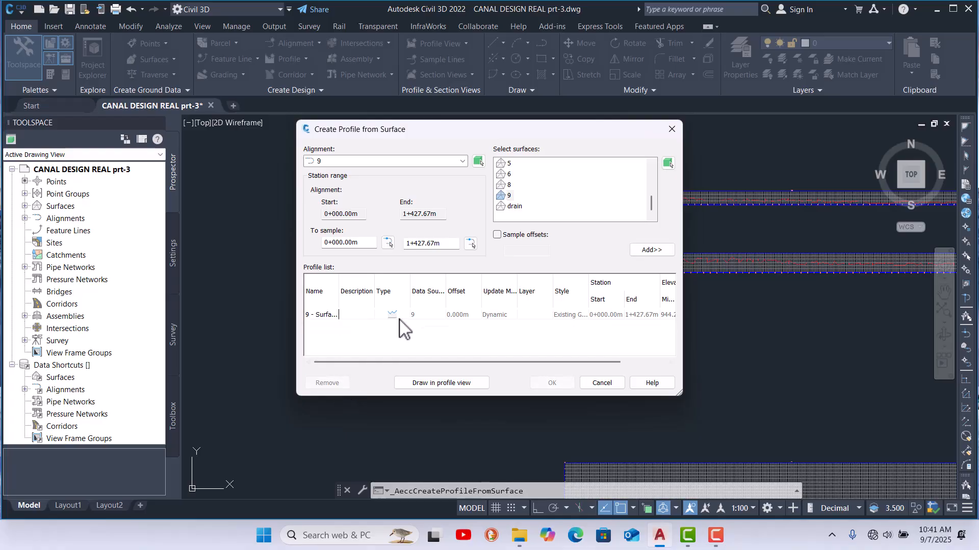
Step: Draw this alignment 9 profile in a new profile view placed above the previous one
click(472, 387)
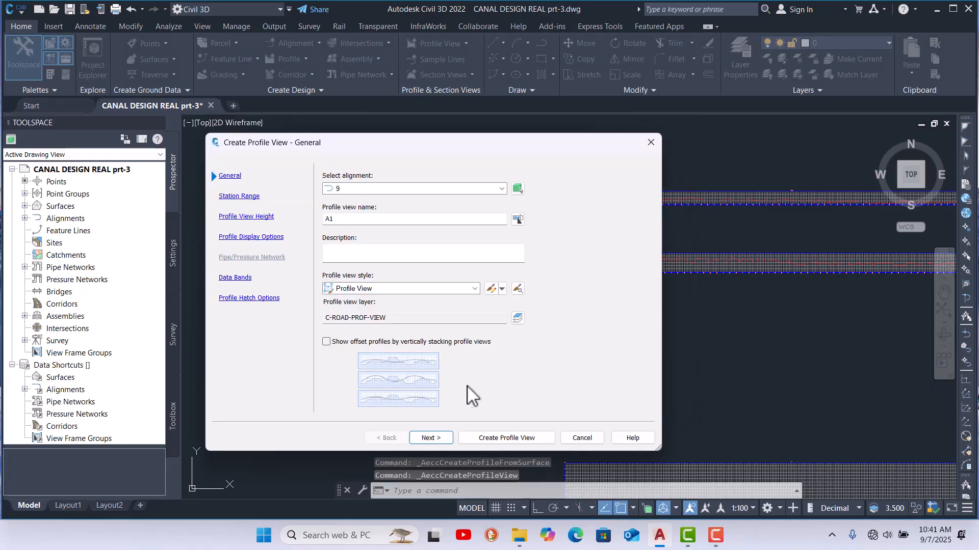
click(472, 439)
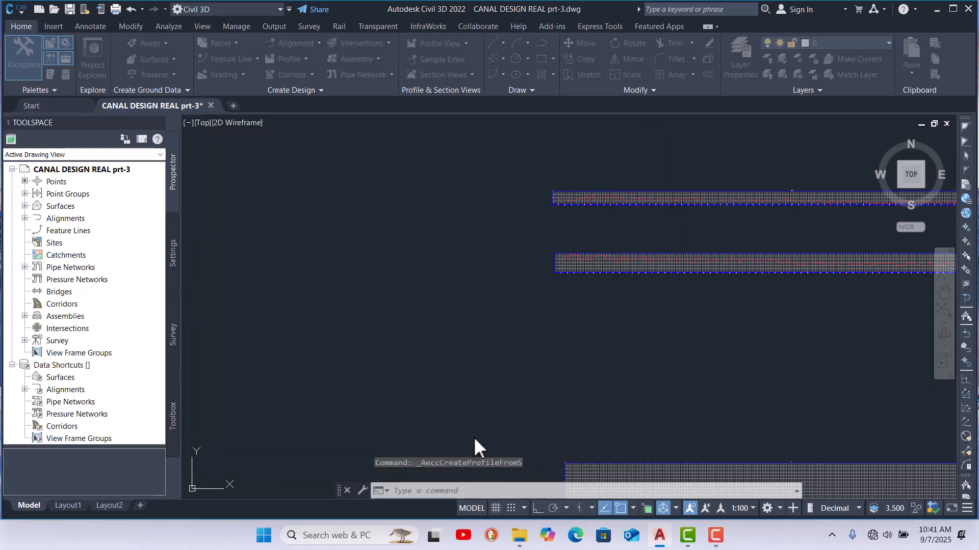
click(552, 154)
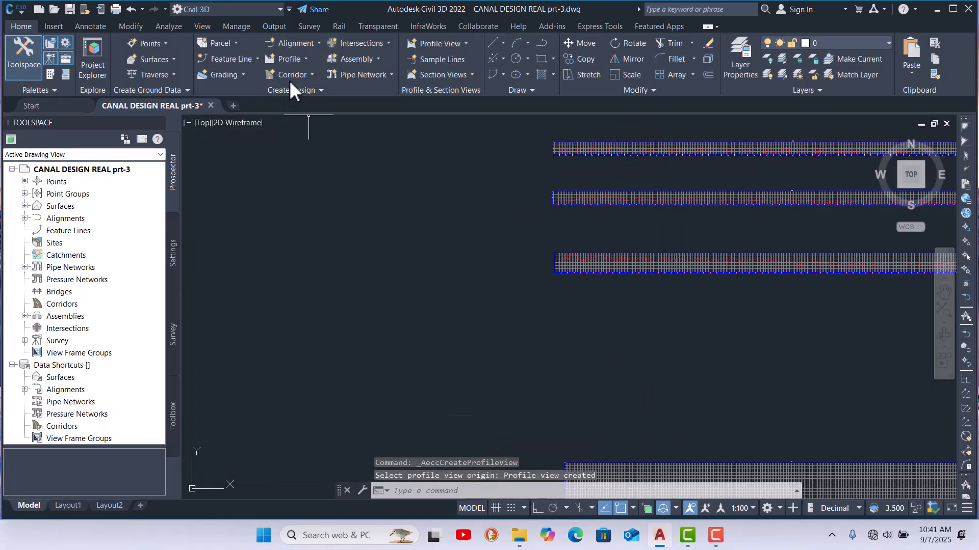
Step: Start Create Surface Profile, choose alignment 10 and add surface 10 11 to the profile list
click(306, 58)
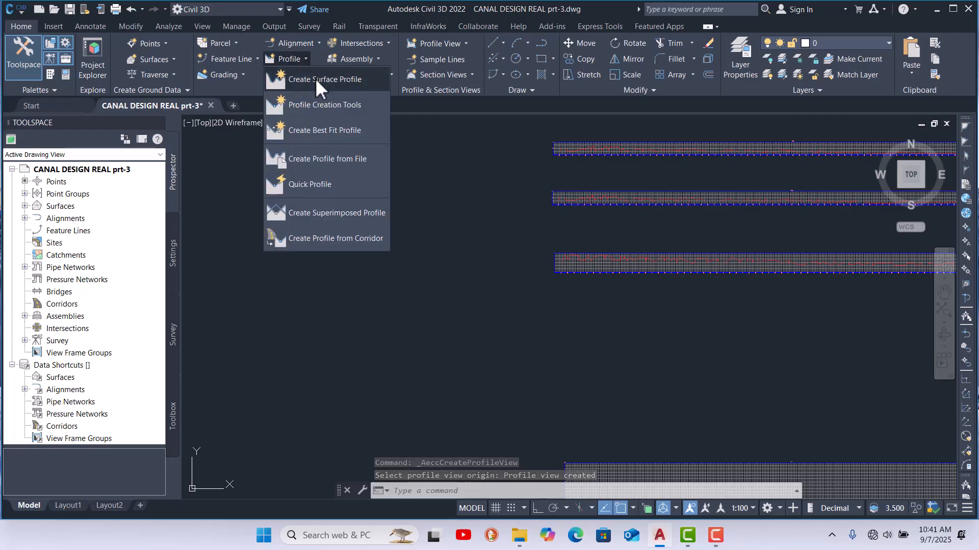
click(315, 79)
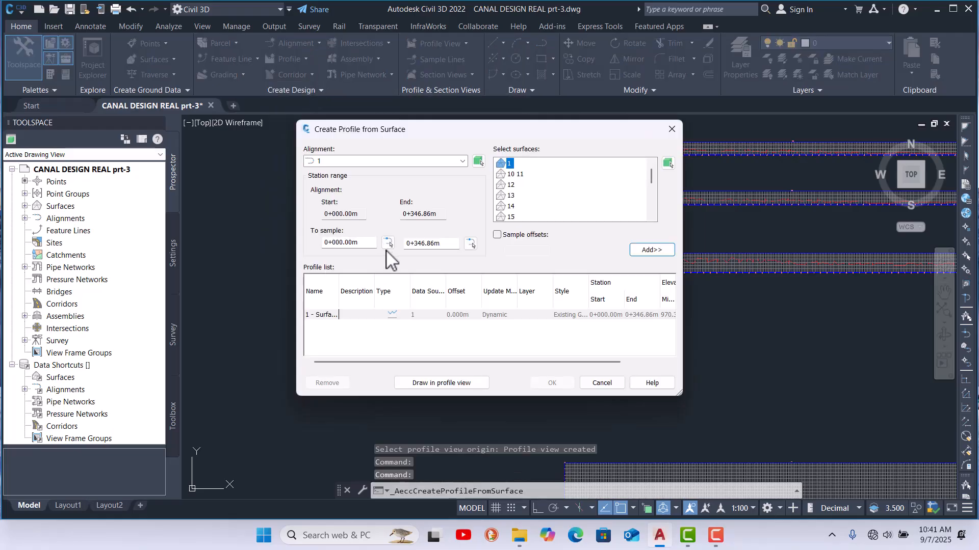
click(387, 162)
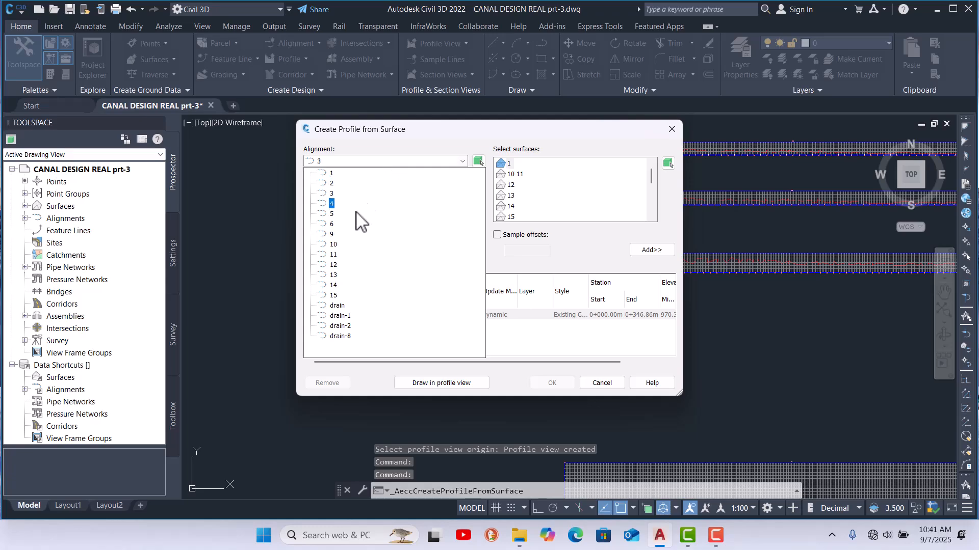
click(332, 247)
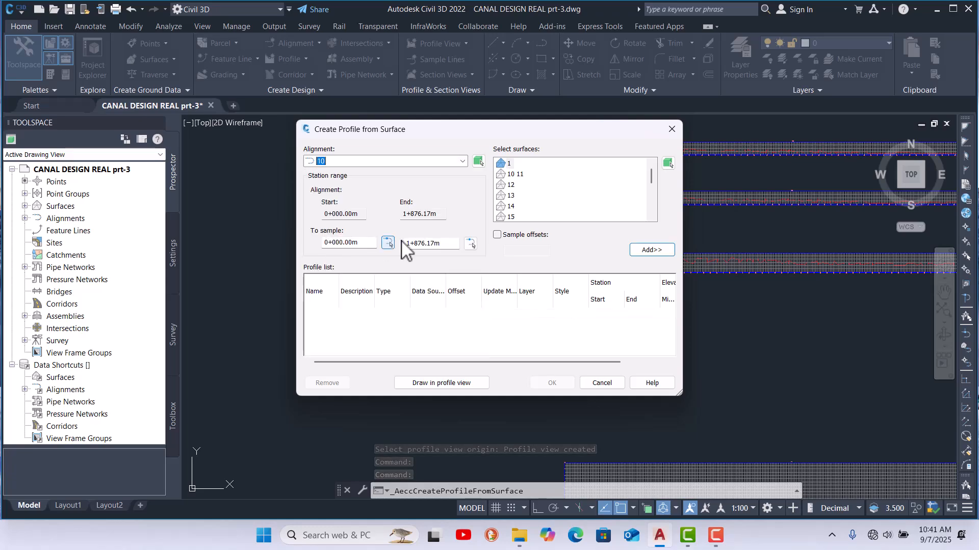
click(515, 174)
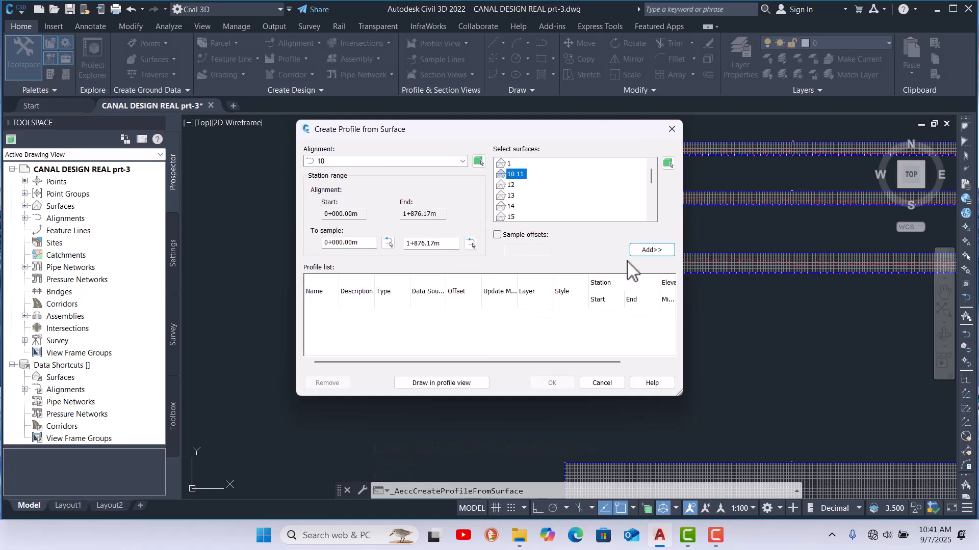
click(651, 251)
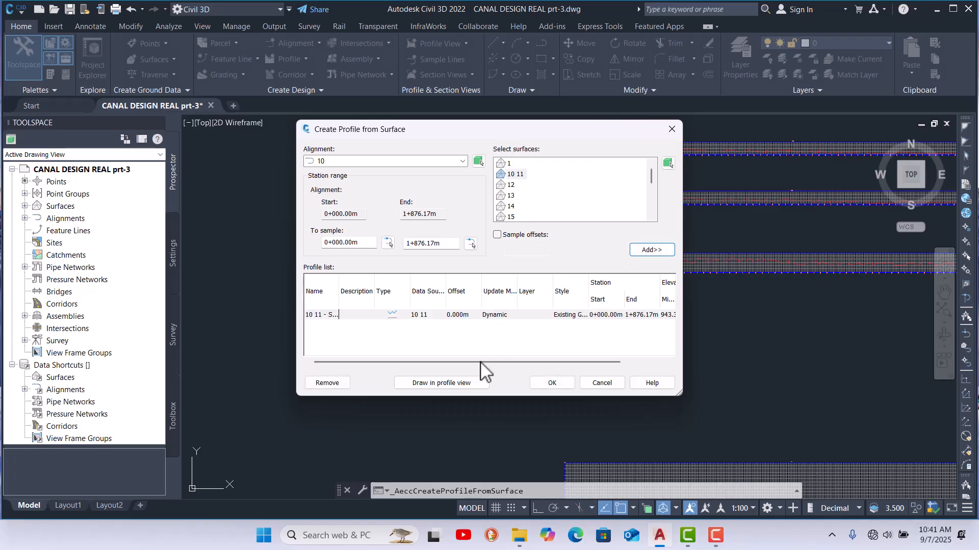
Step: Draw the alignment 10 profile in a new profile view placed above the existing profile views
click(455, 383)
click(504, 437)
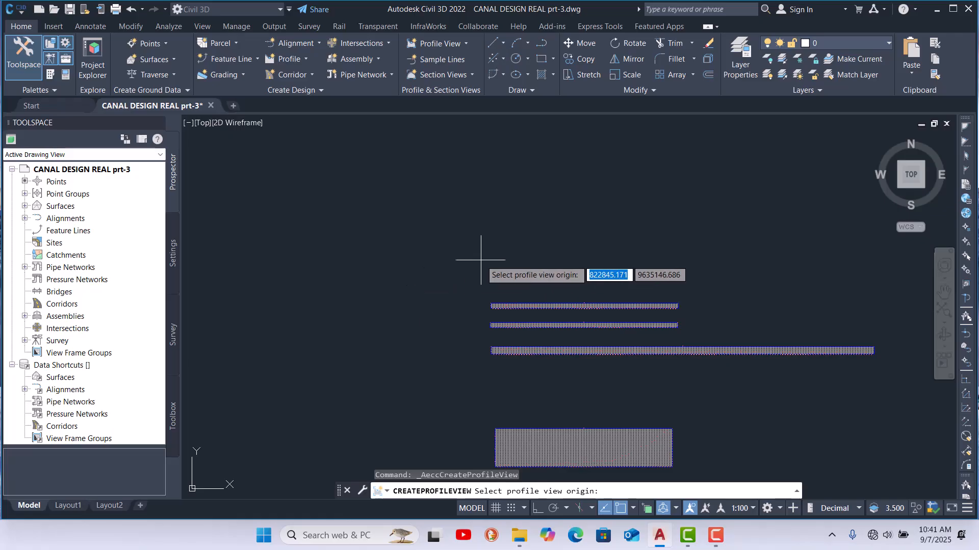
click(494, 278)
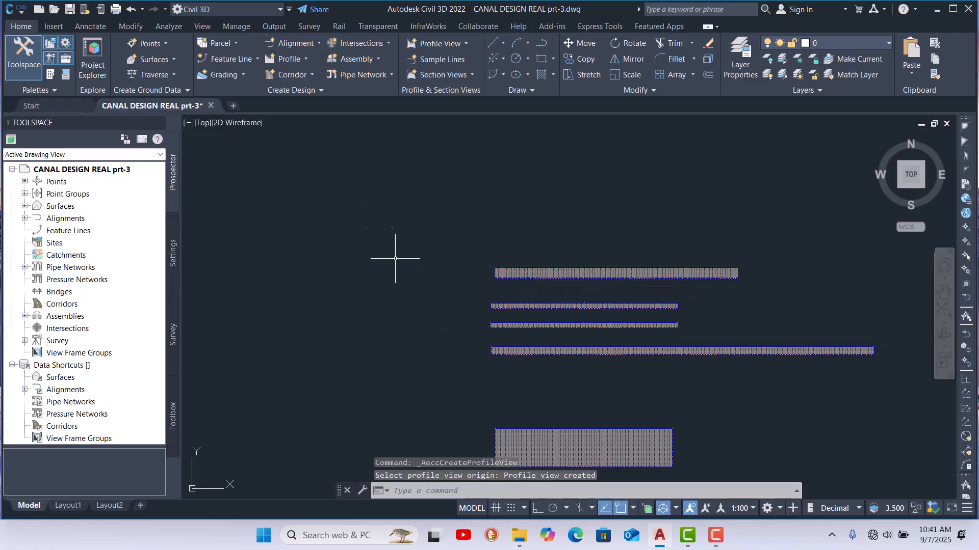
Step: Start Create Surface Profile again, choose alignment 11 and add surface 10 11 to the profile list
click(306, 59)
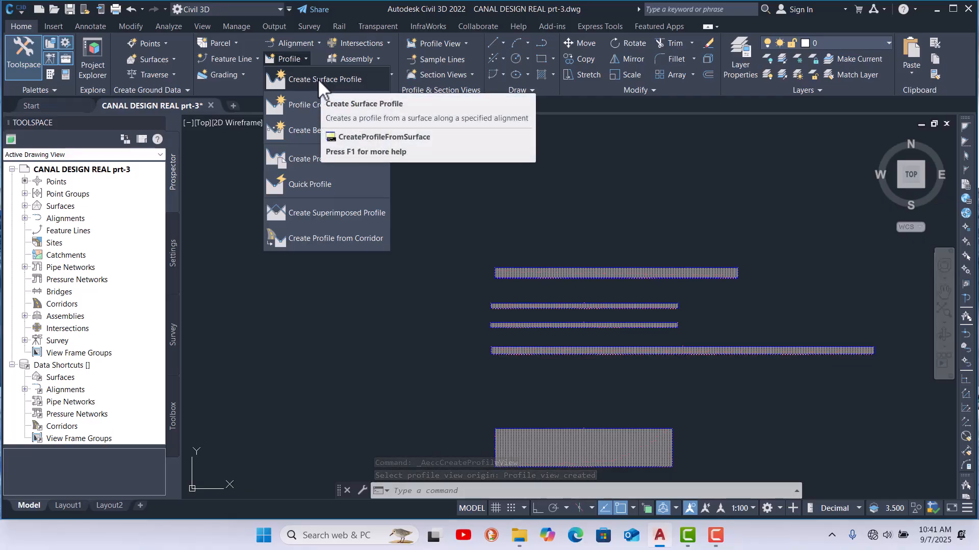
click(317, 79)
click(389, 161)
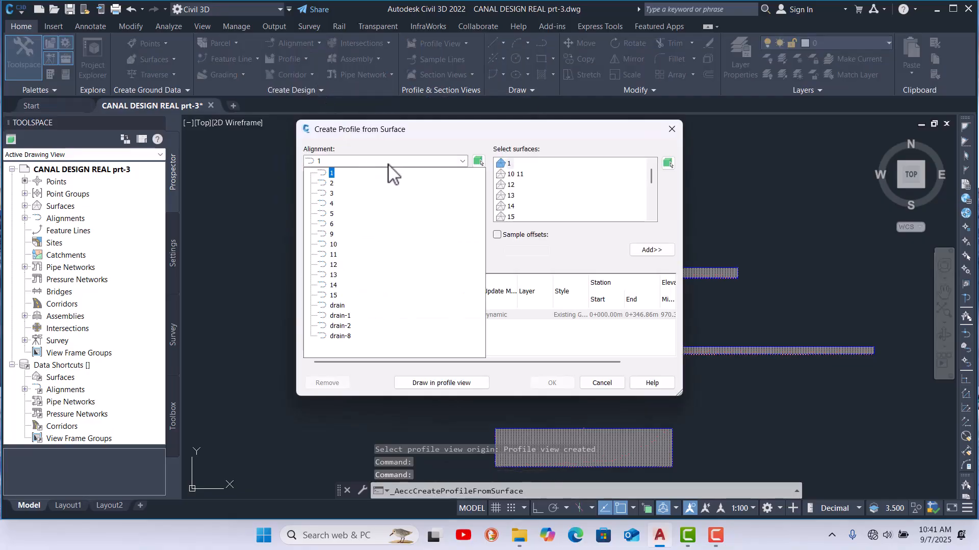
click(334, 254)
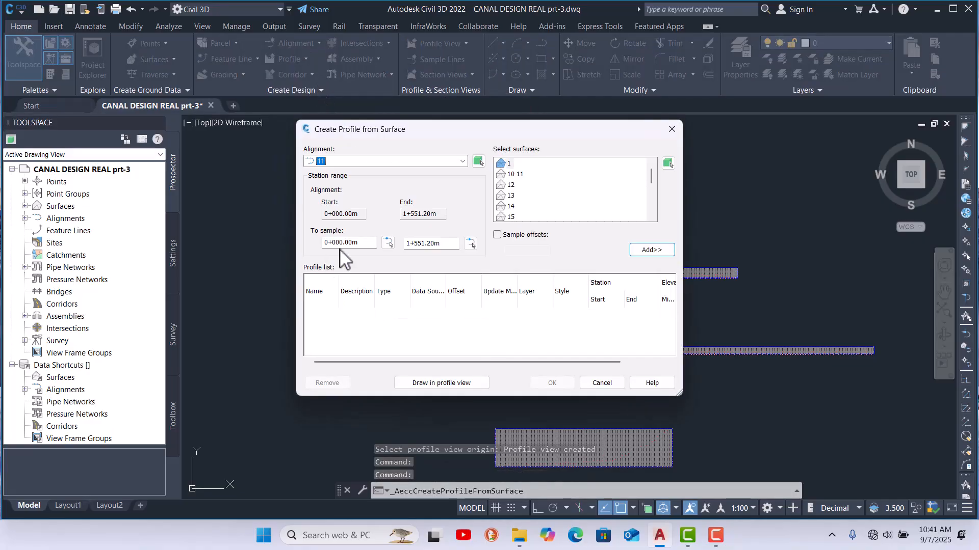
click(529, 175)
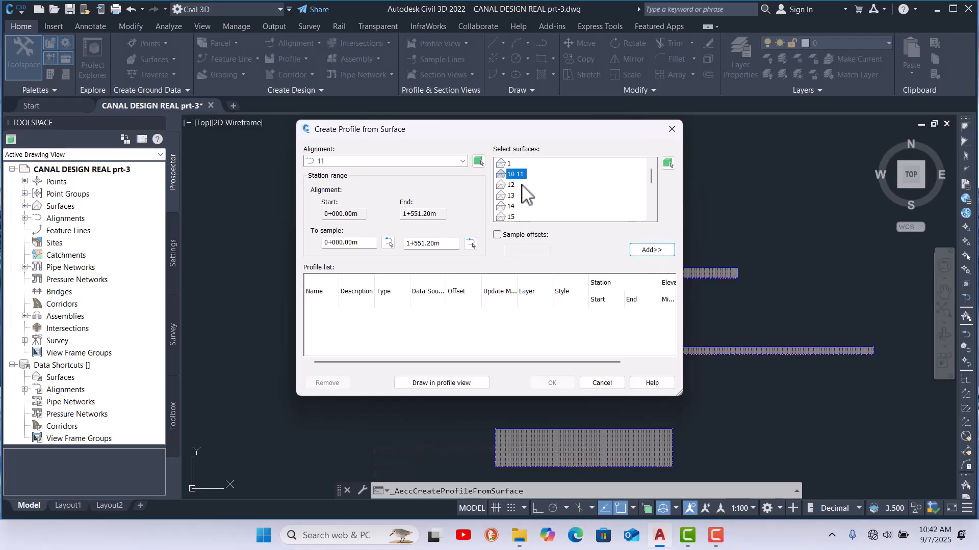
click(655, 251)
Step: Draw the alignment 11 profile in a new profile view placed above the previous one
click(458, 383)
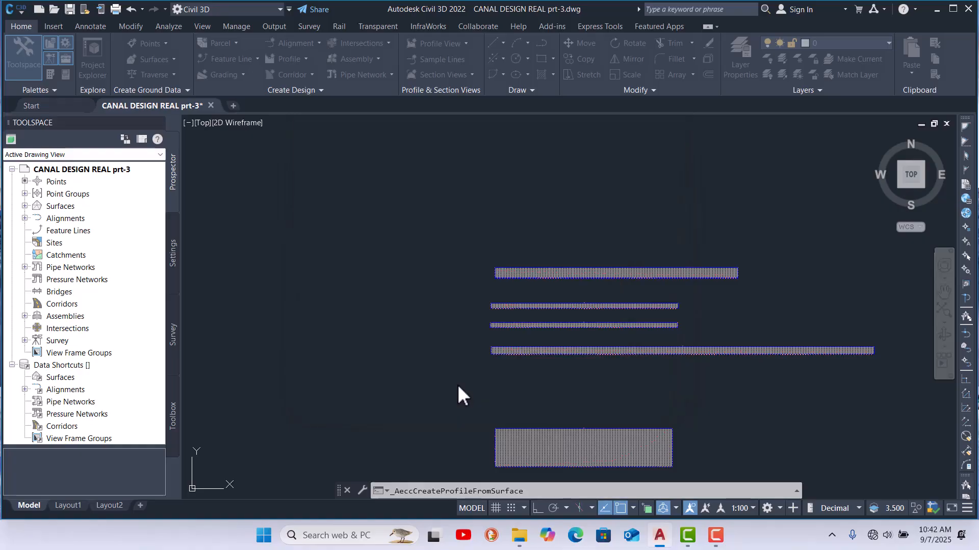
click(493, 438)
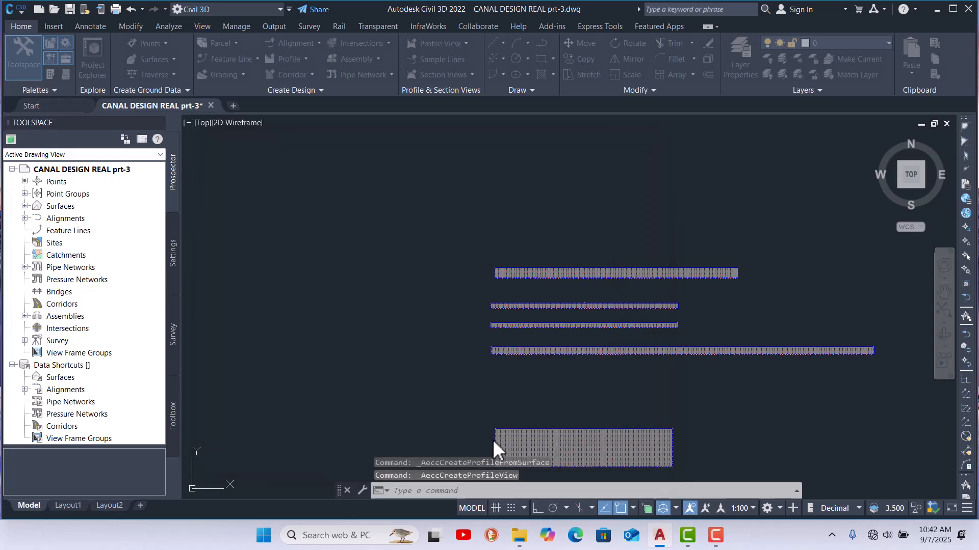
click(494, 235)
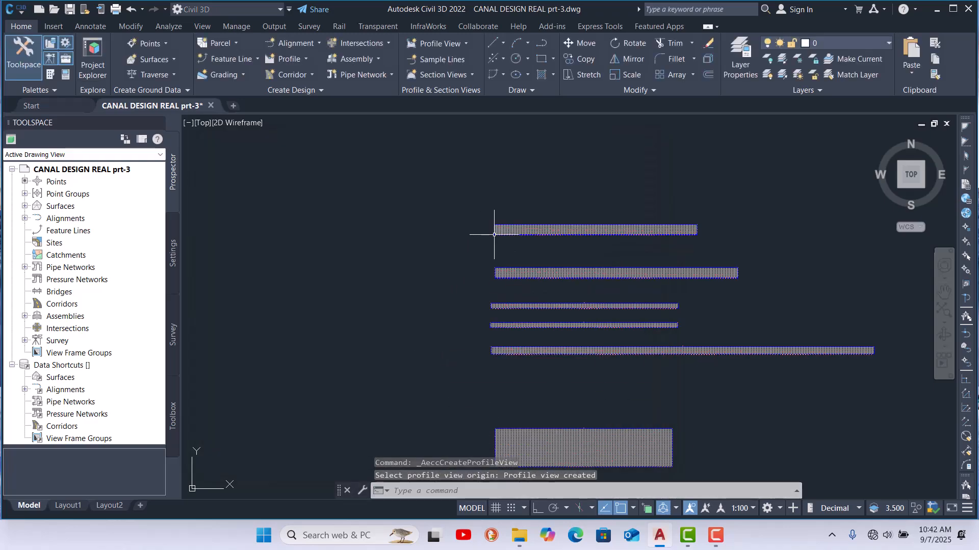
Step: Start Create Surface Profile, choose alignment 12 and add surface 12 to the profile list
click(306, 58)
click(311, 81)
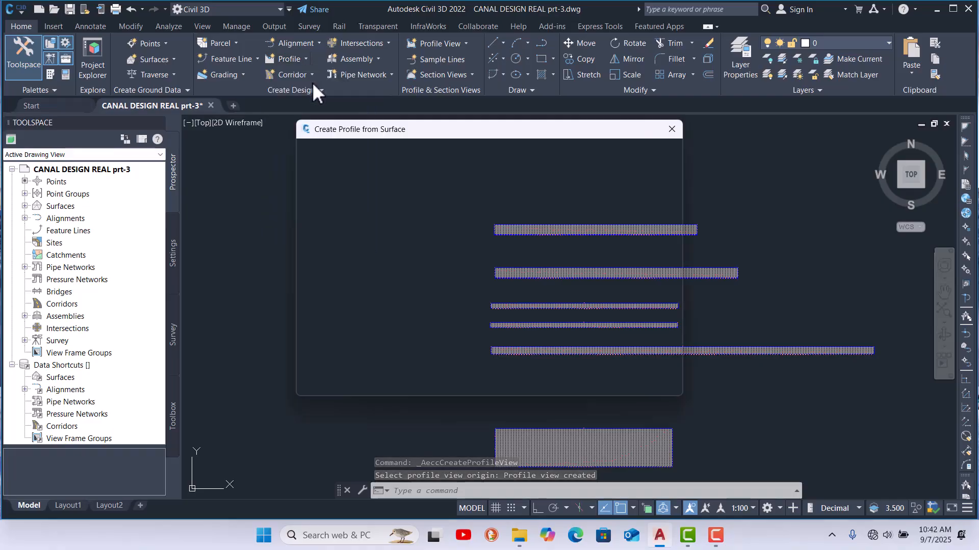
click(377, 162)
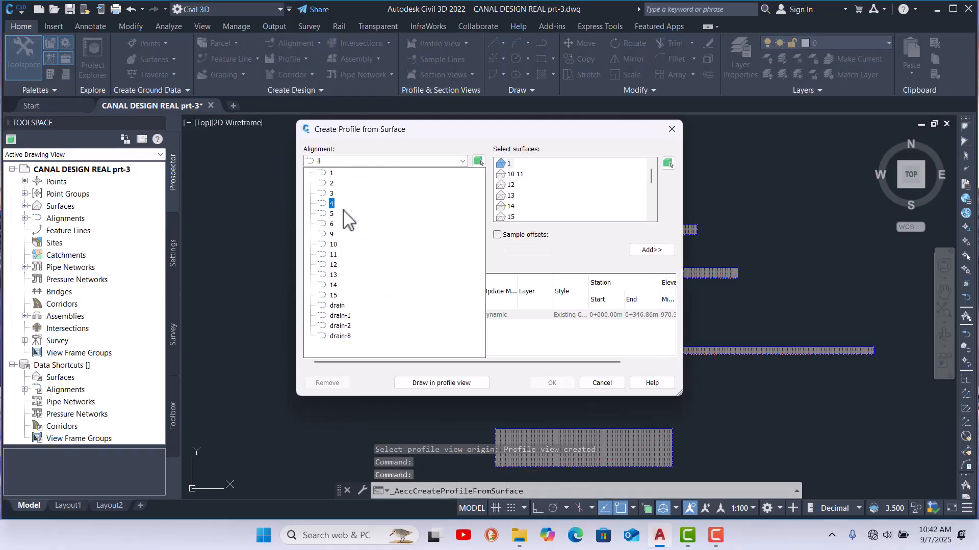
click(337, 265)
click(511, 184)
click(647, 250)
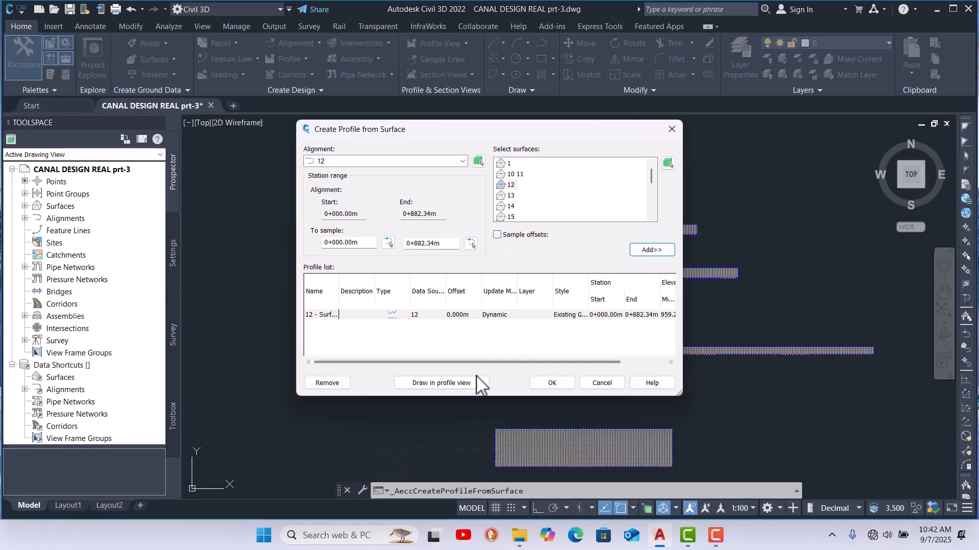
Step: Create the alignment 12 profile view and place its origin above the existing profile views
click(445, 383)
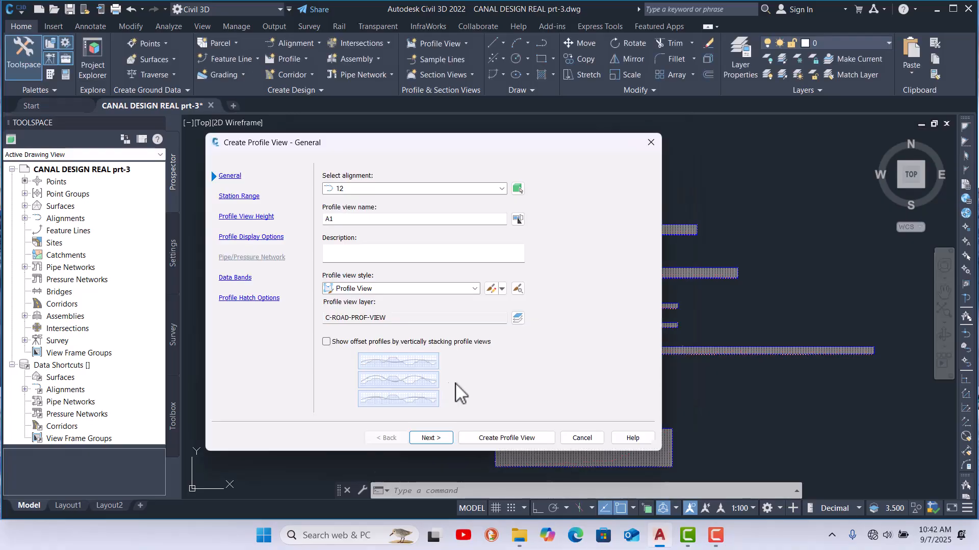
click(492, 438)
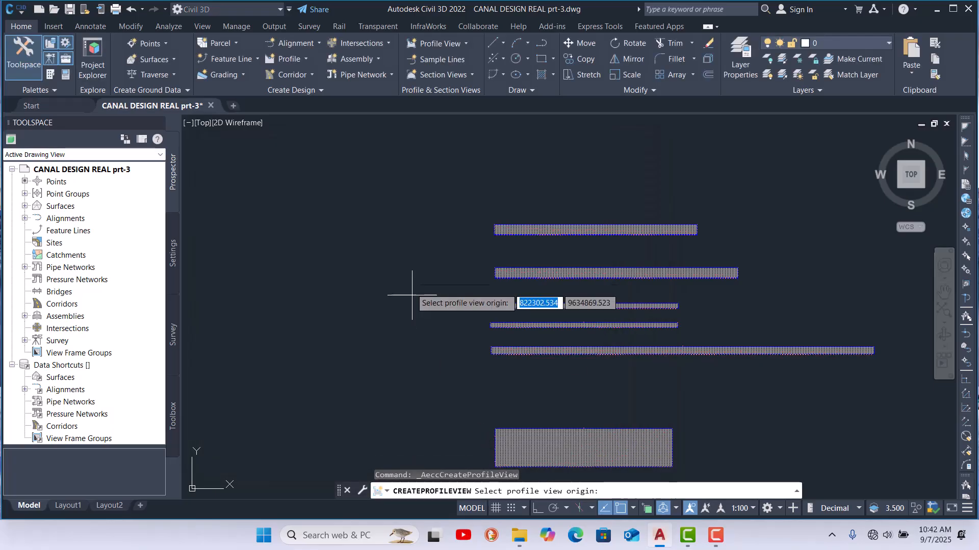
click(498, 196)
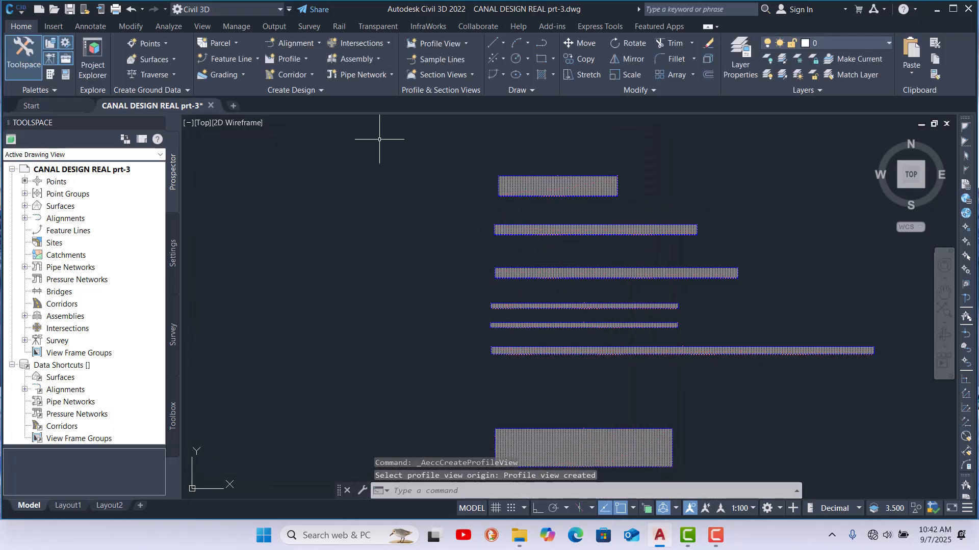
Step: Start Create Surface Profile, choose alignment 13 and add surface 13 to the profile list
click(307, 60)
click(311, 79)
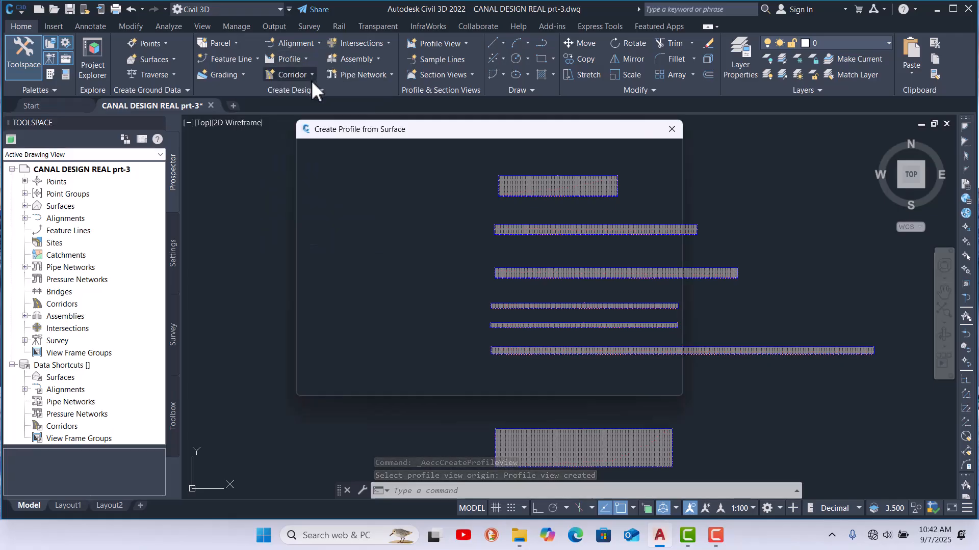
click(373, 162)
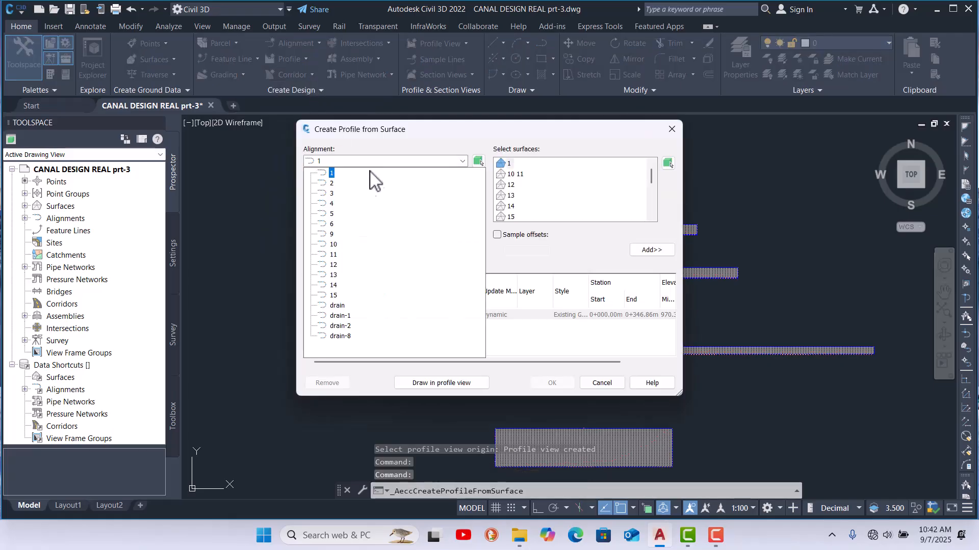
click(334, 275)
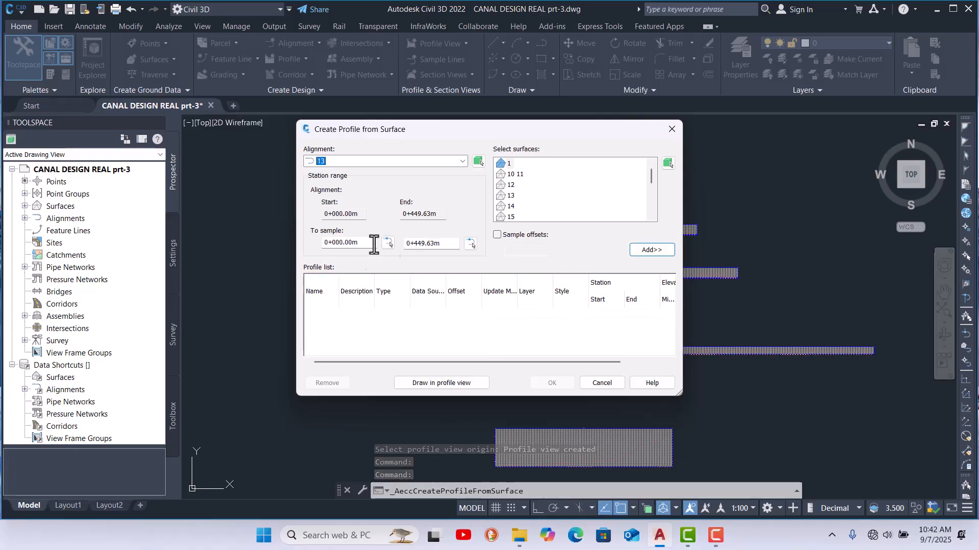
click(511, 195)
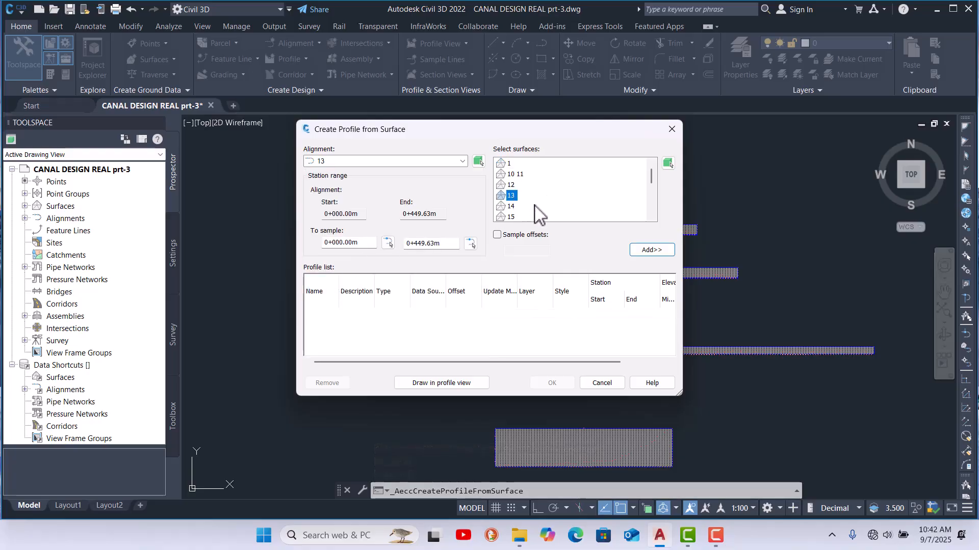
click(648, 250)
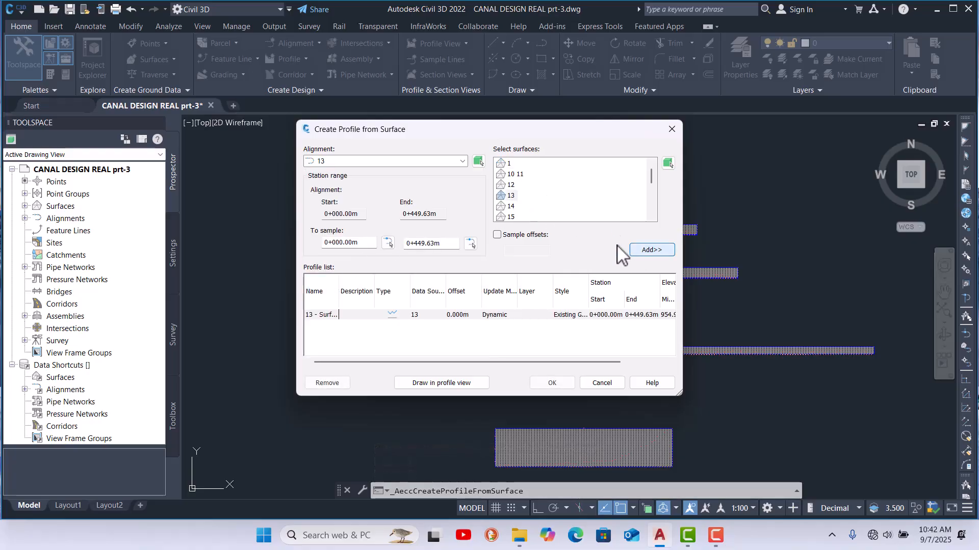
Step: Draw the alignment 13 profile in a new profile view placed above the topmost view
click(446, 386)
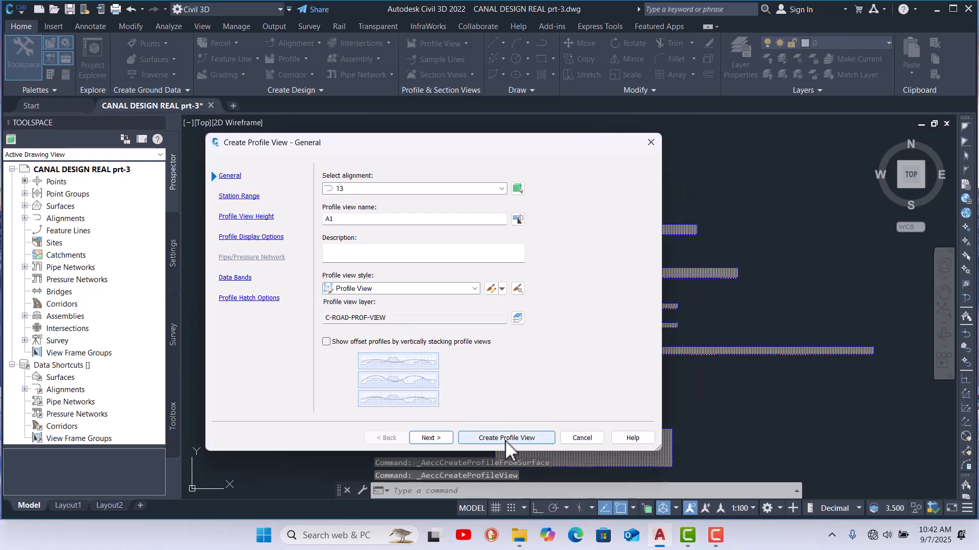
click(508, 500)
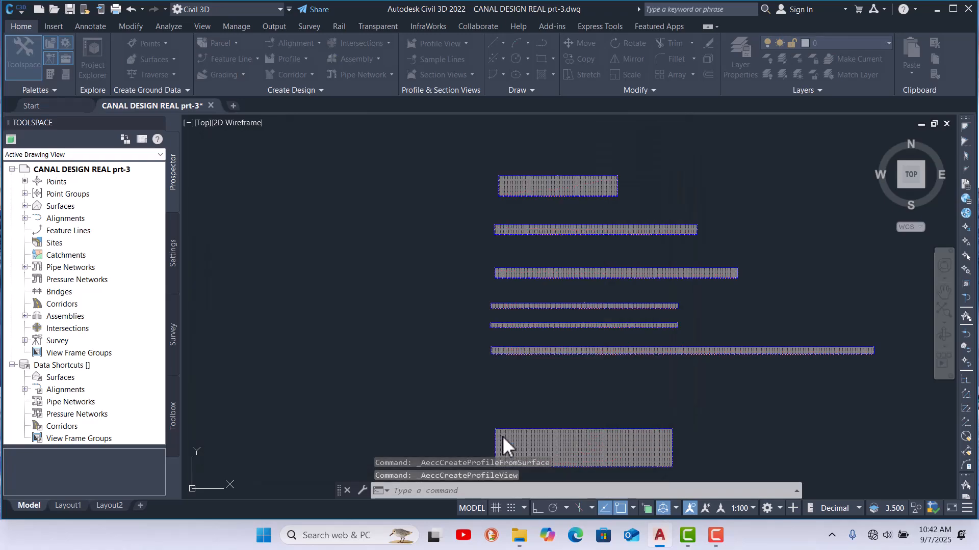
click(495, 151)
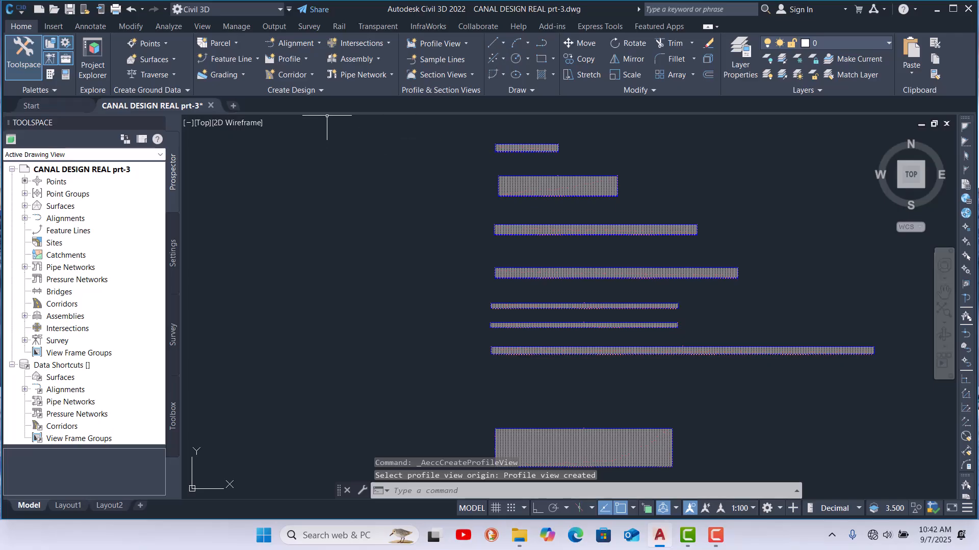
Step: Start Create Surface Profile, choose alignment 14 and add surface 14 to the profile list
click(308, 59)
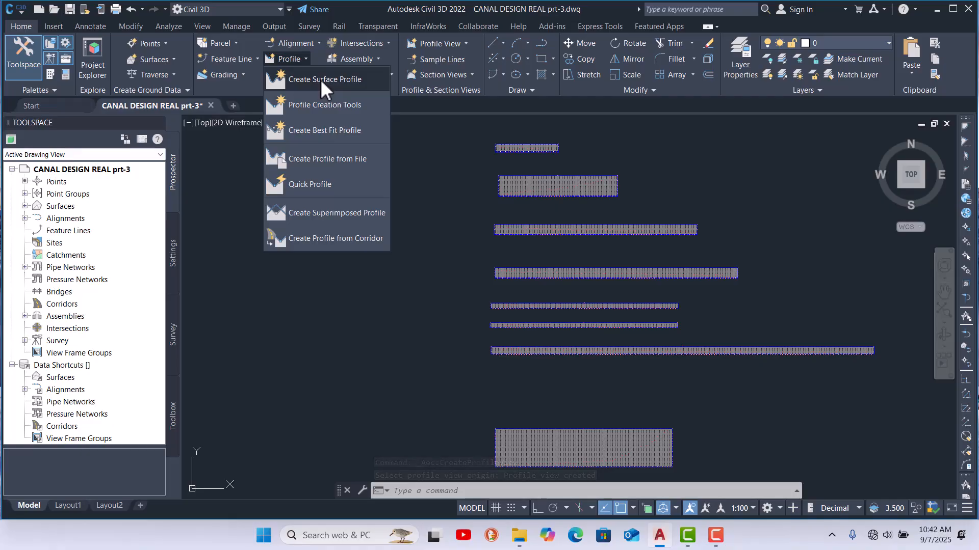
click(320, 79)
click(421, 162)
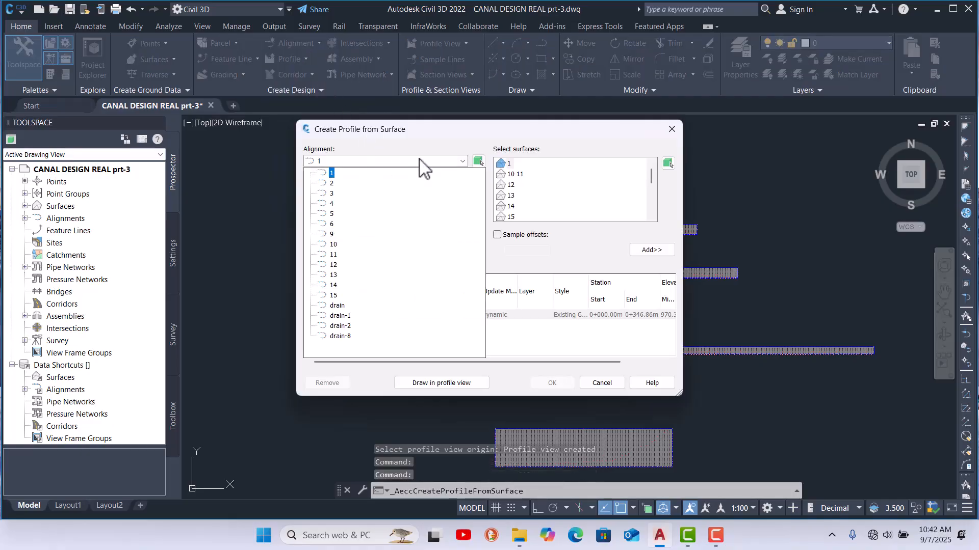
click(334, 286)
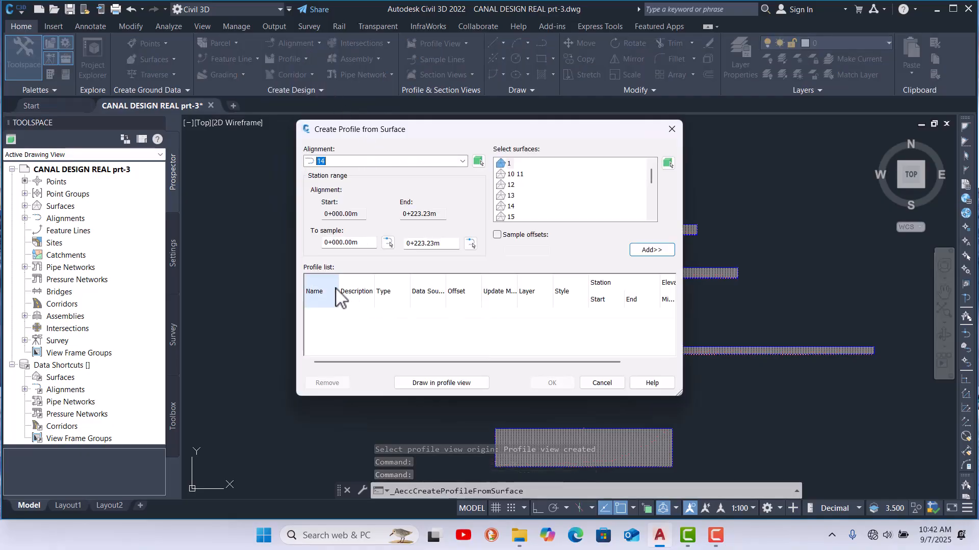
scroll(556, 196, down, 1)
scroll(526, 194, down, 1)
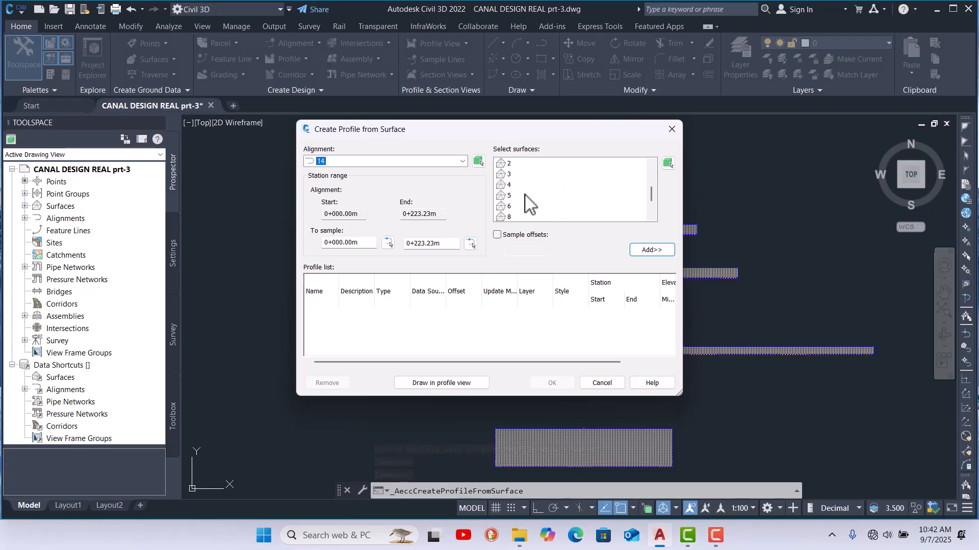
scroll(525, 210, down, 1)
click(512, 206)
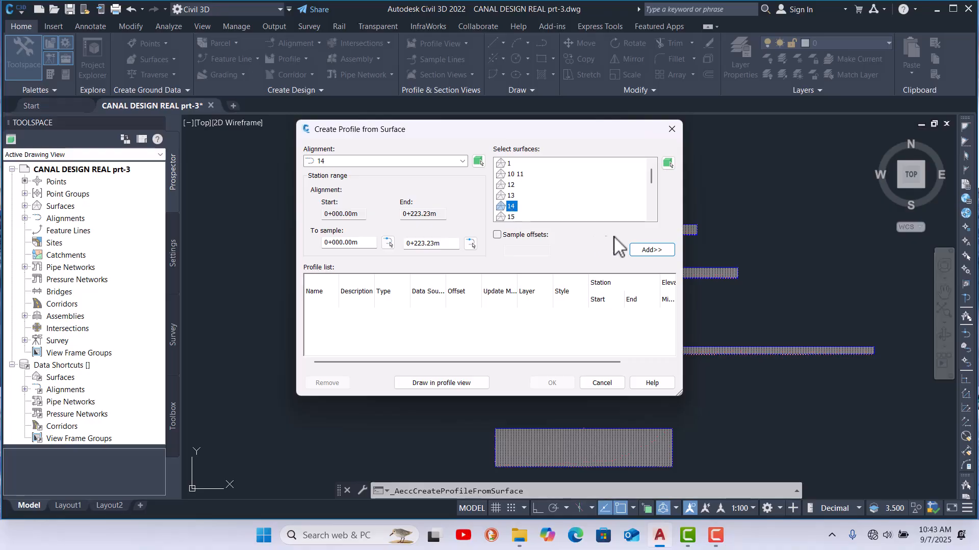
click(648, 249)
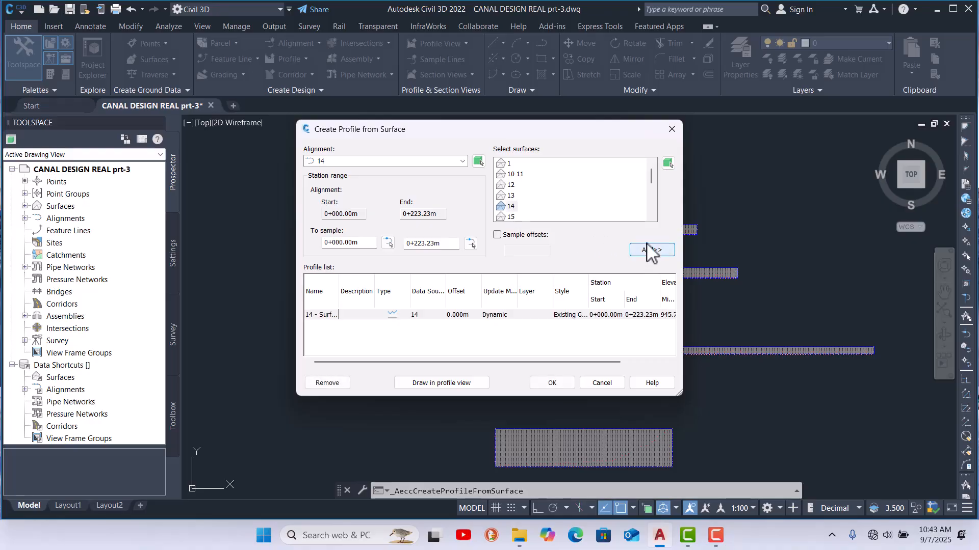
Step: Draw the alignment 14 profile in a new profile view placed above the topmost view
click(457, 383)
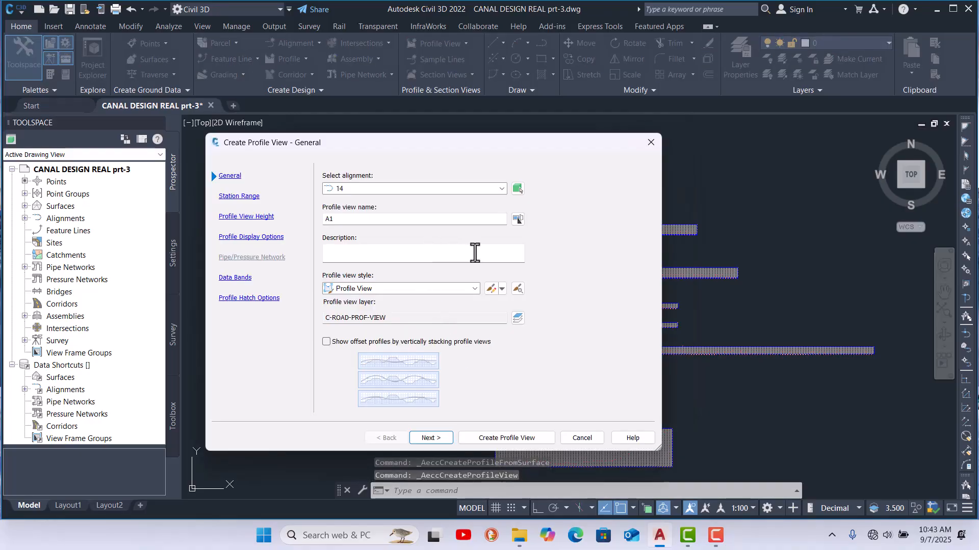
click(503, 440)
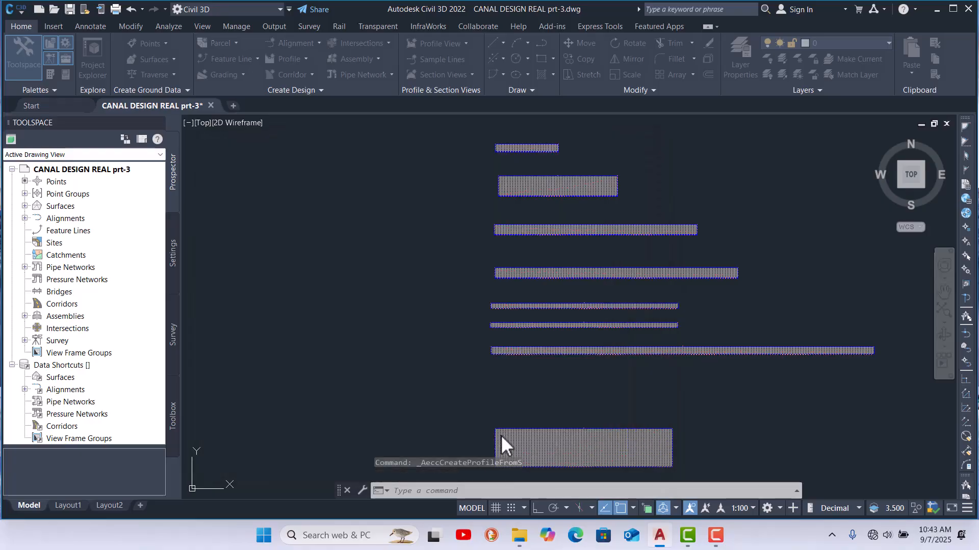
scroll(382, 324, down, 2)
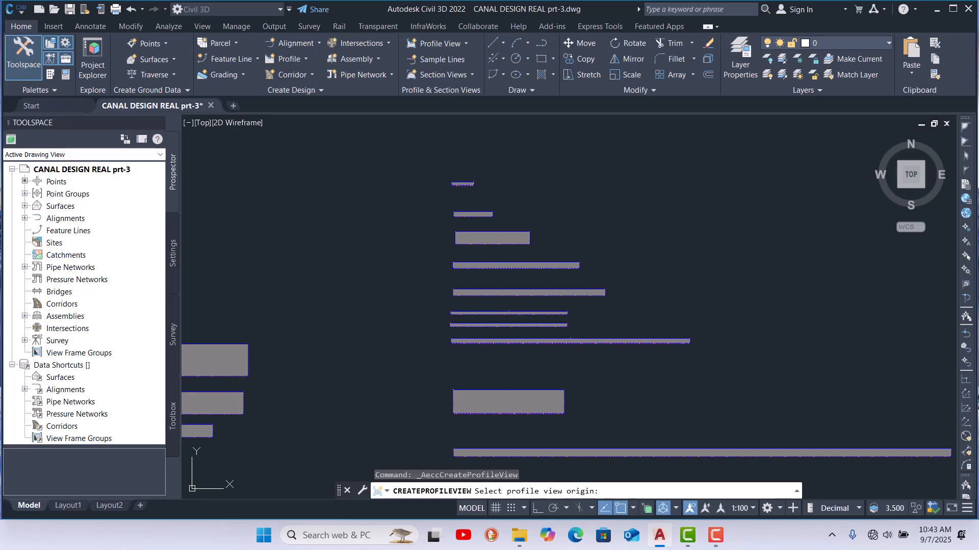
click(451, 185)
scroll(527, 231, down, 3)
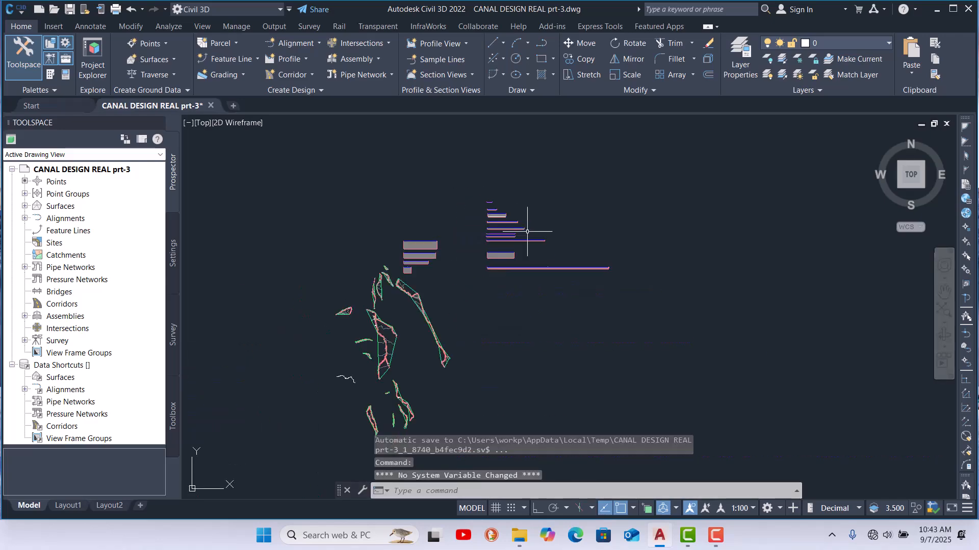
Step: Start Create Surface Profile, choose alignment 15 and add surface 15 to the profile list
click(289, 59)
click(307, 80)
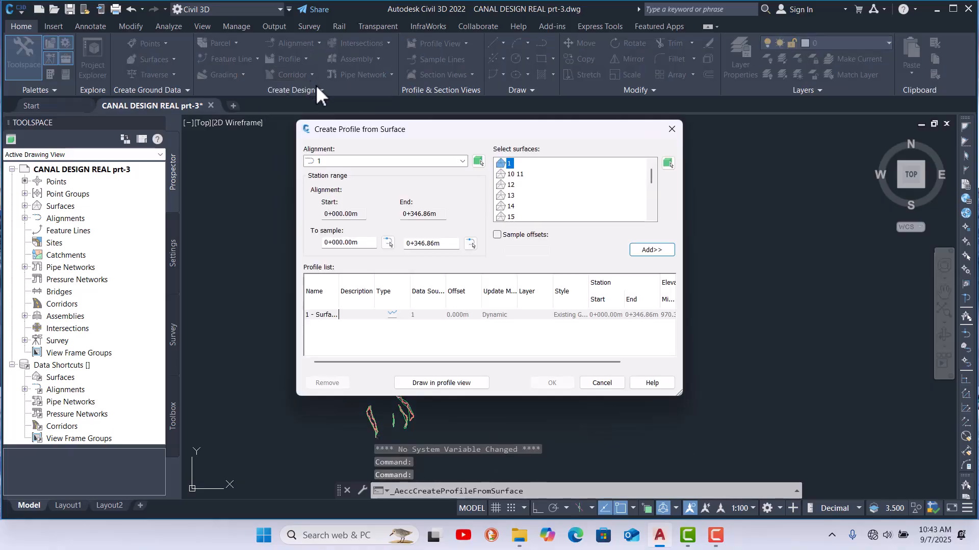
click(443, 161)
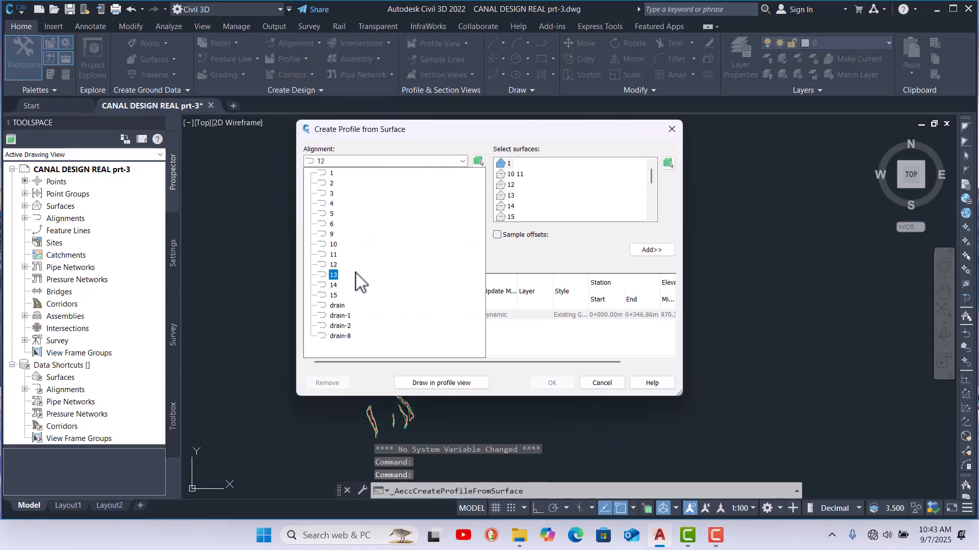
click(334, 296)
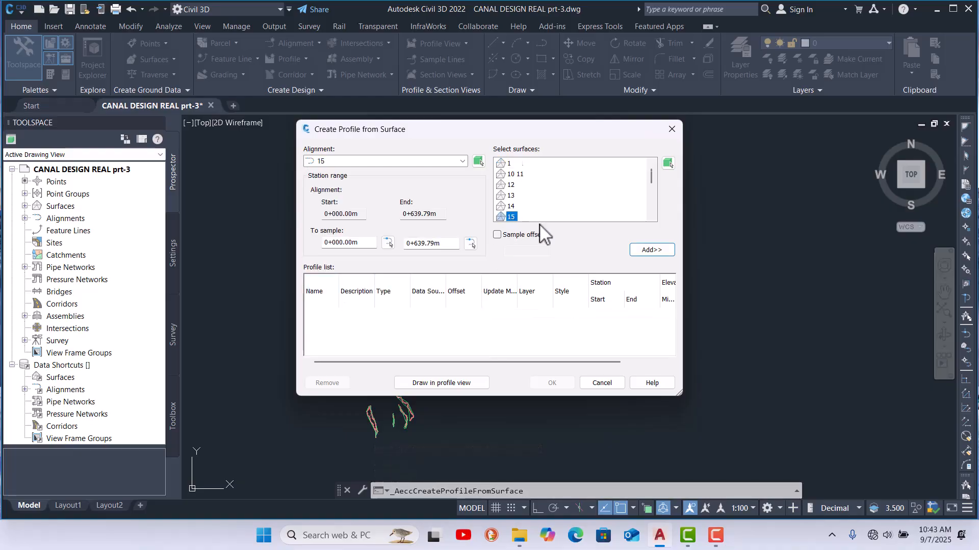
click(654, 251)
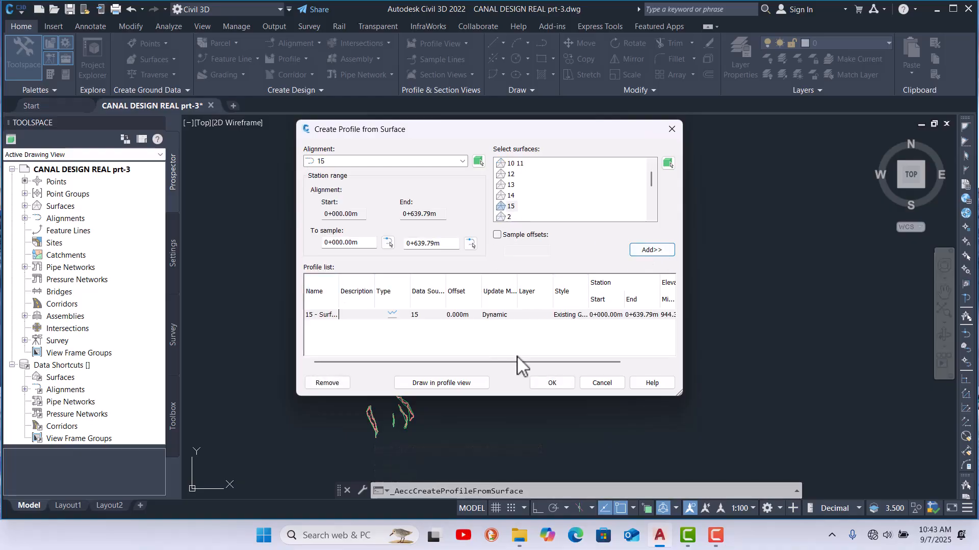
Step: Draw the alignment 15 profile in a new profile view placed above the existing views
click(460, 384)
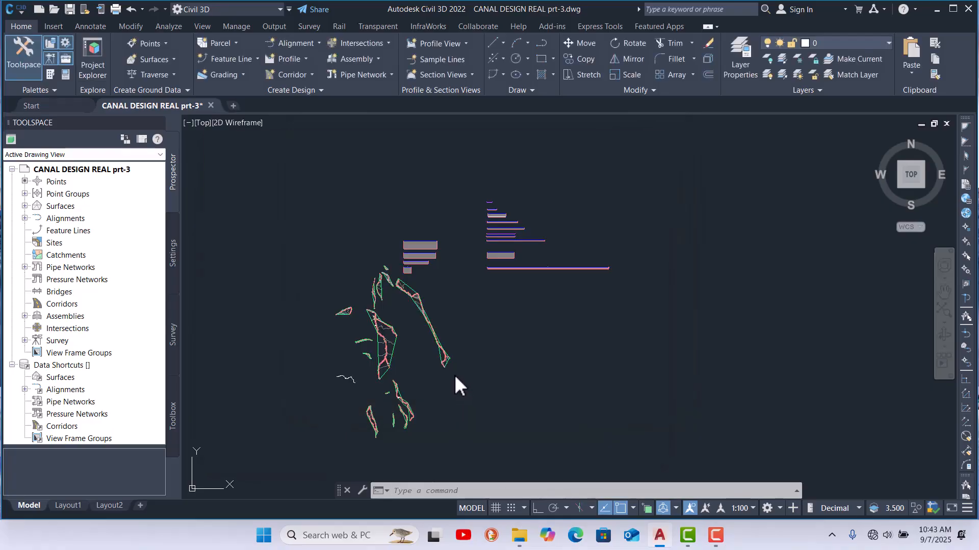
click(501, 439)
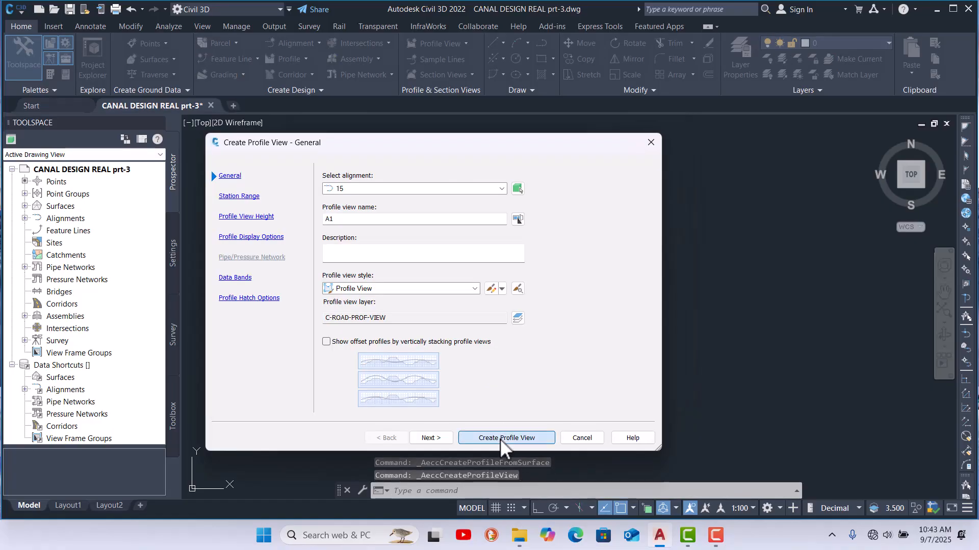
click(501, 440)
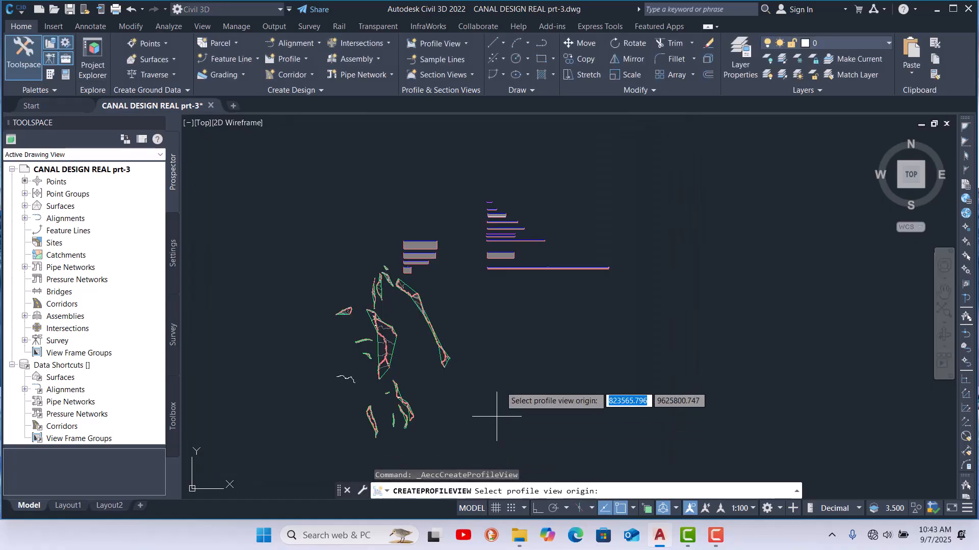
click(486, 190)
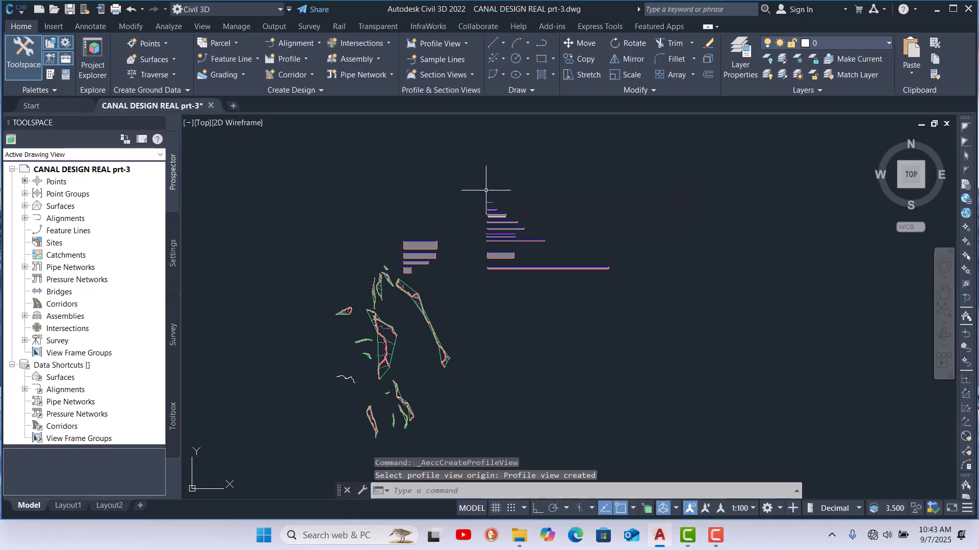
scroll(484, 195, up, 6)
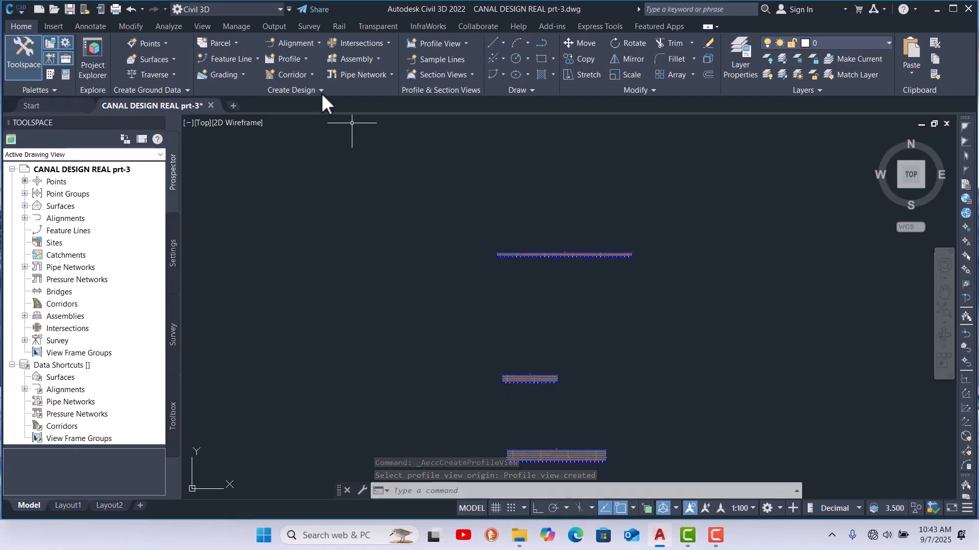
Step: Start Create Surface Profile, choose alignment drain and add the drain surface to the profile list
click(305, 59)
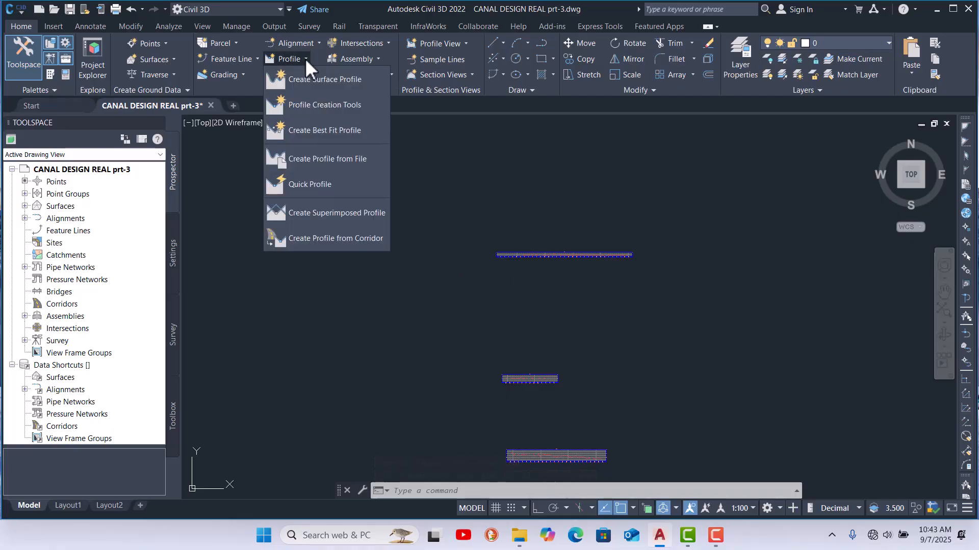
click(335, 81)
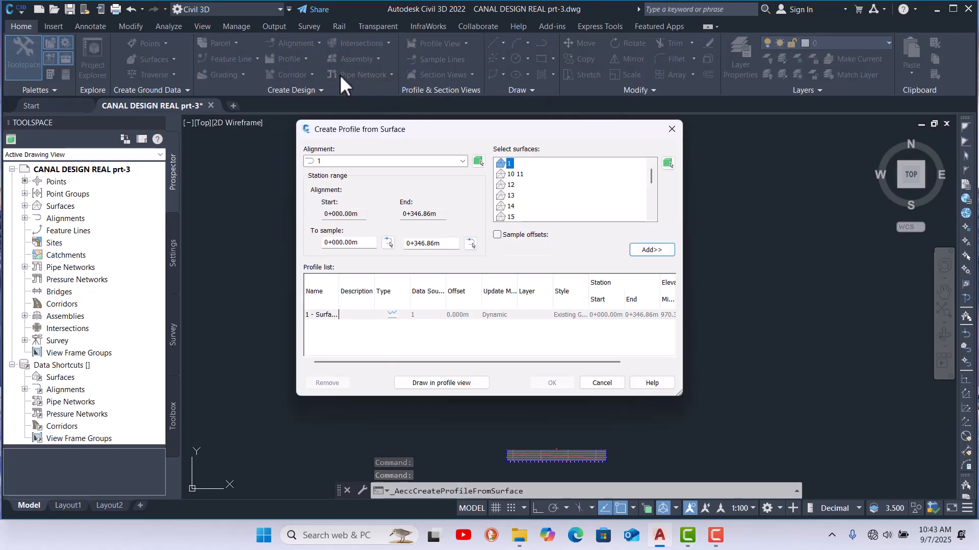
click(452, 162)
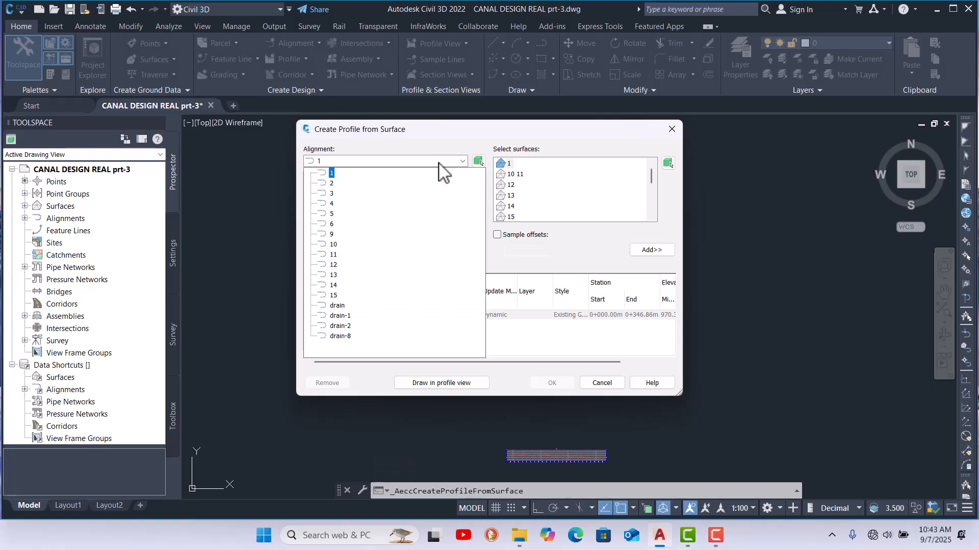
click(338, 306)
scroll(622, 196, down, 1)
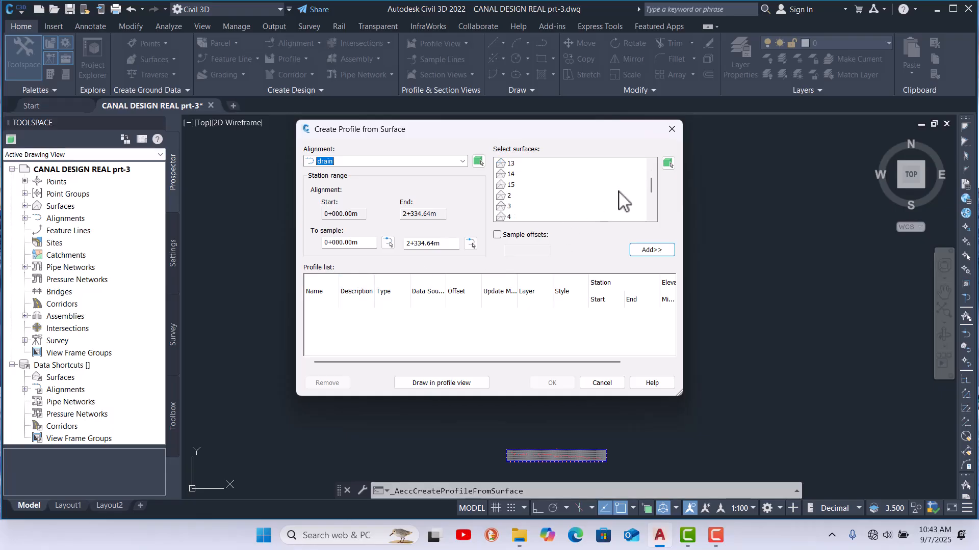
scroll(622, 201, down, 2)
click(515, 207)
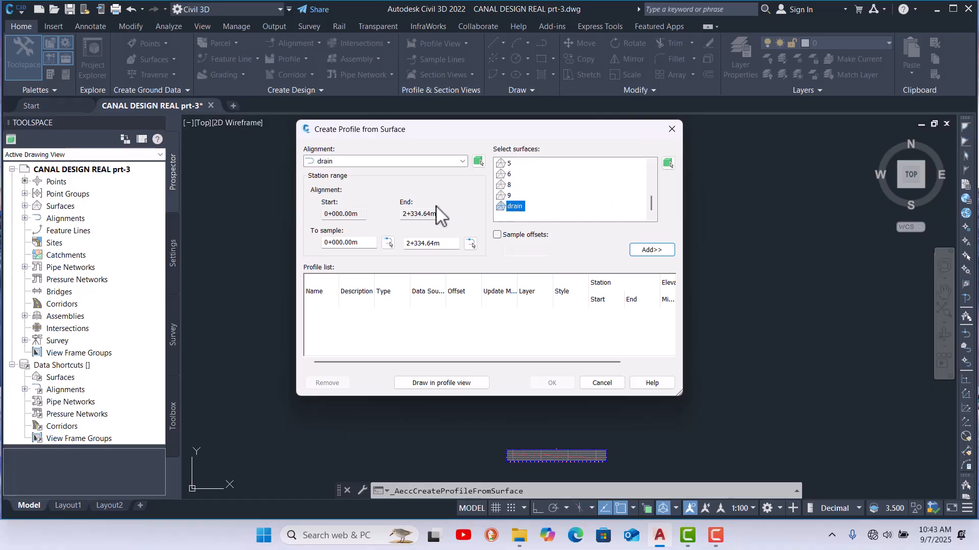
click(651, 250)
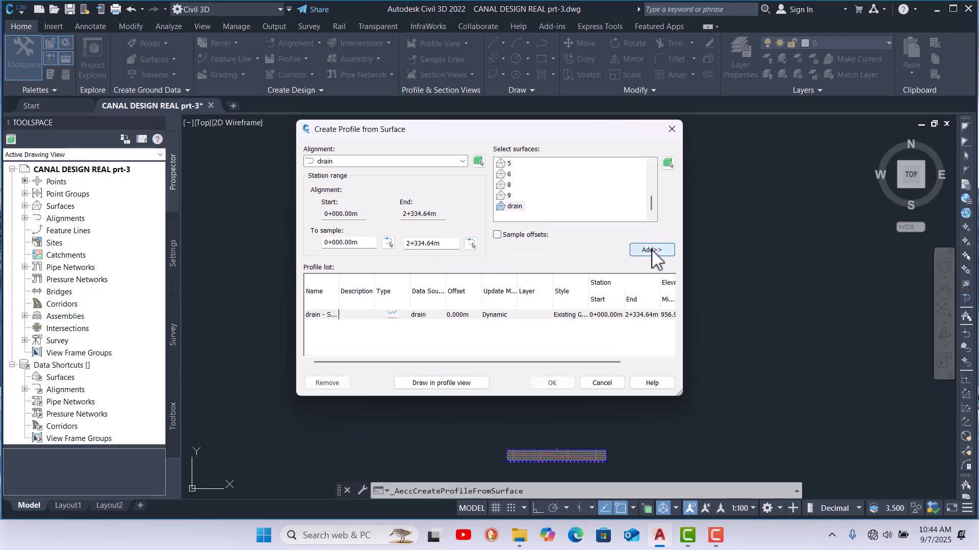
Step: Draw the drain profile in a new profile view placed above the existing views
click(454, 383)
click(504, 437)
click(494, 223)
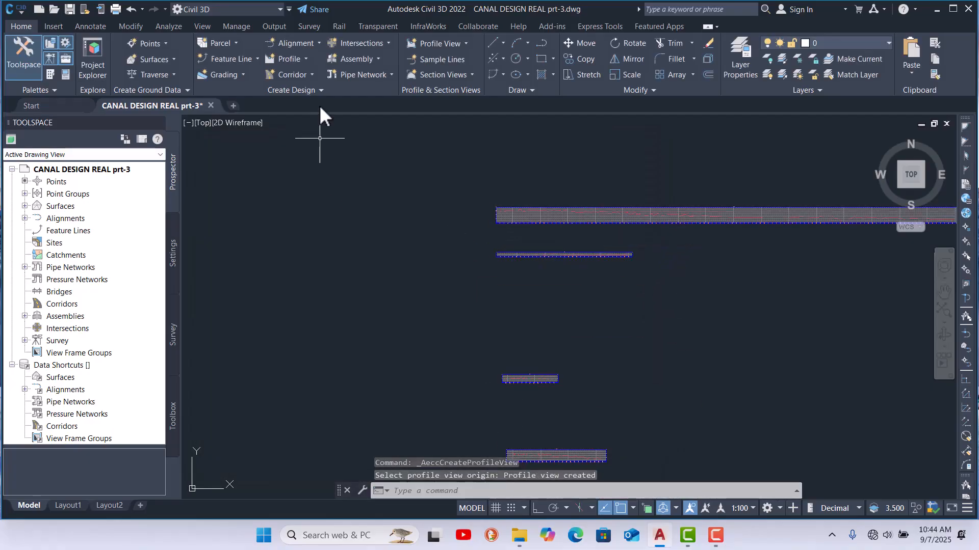
Step: Start Create Surface Profile, choose alignment drain-2 and add the drain surface to the profile list
click(306, 59)
click(339, 82)
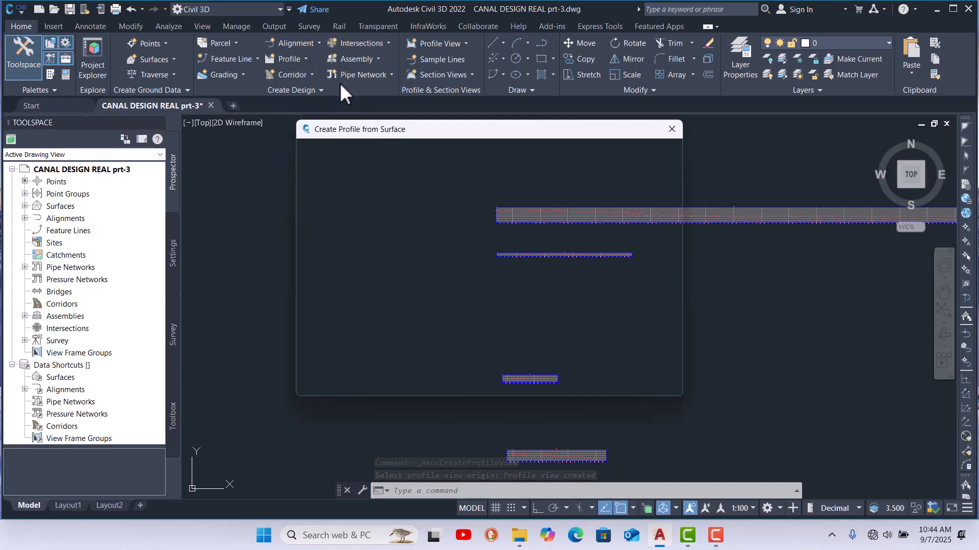
click(460, 162)
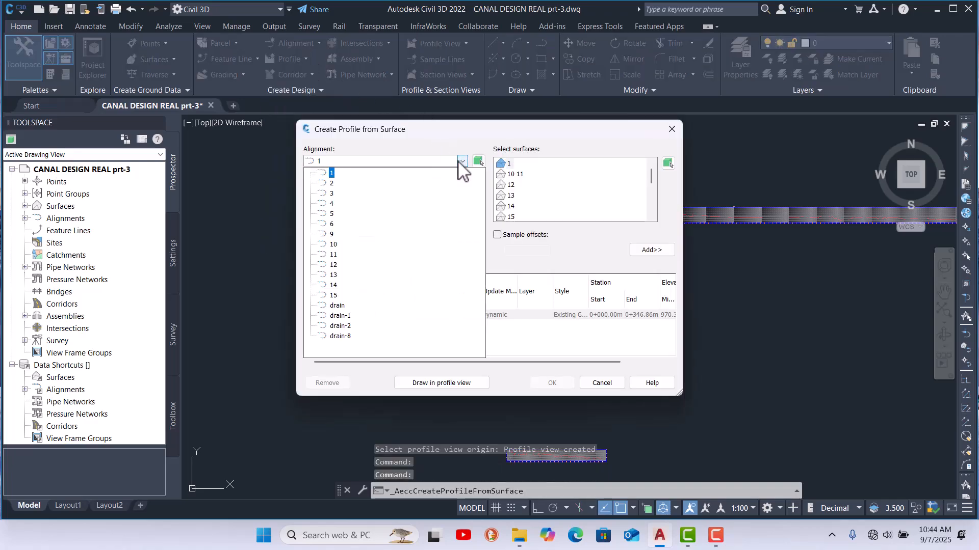
click(344, 329)
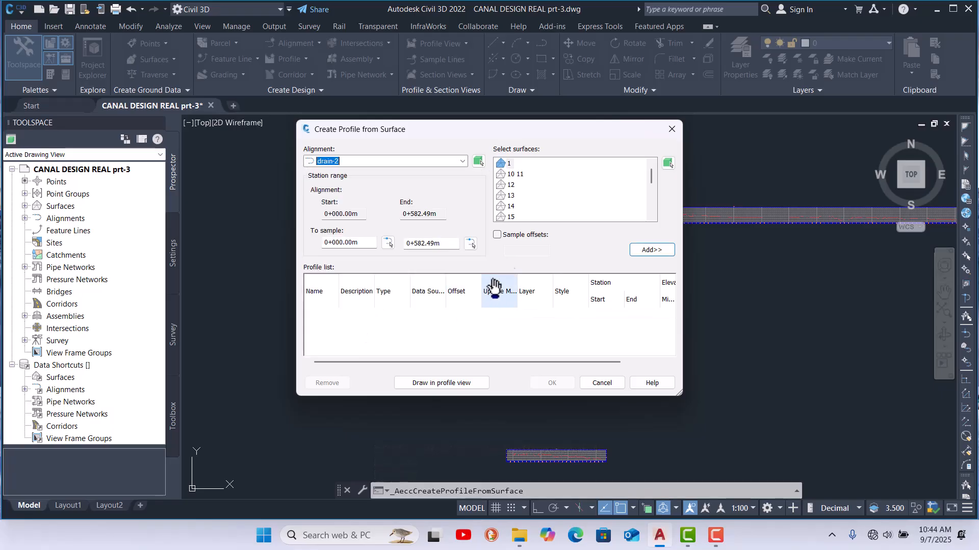
scroll(592, 190, down, 2)
scroll(588, 194, down, 1)
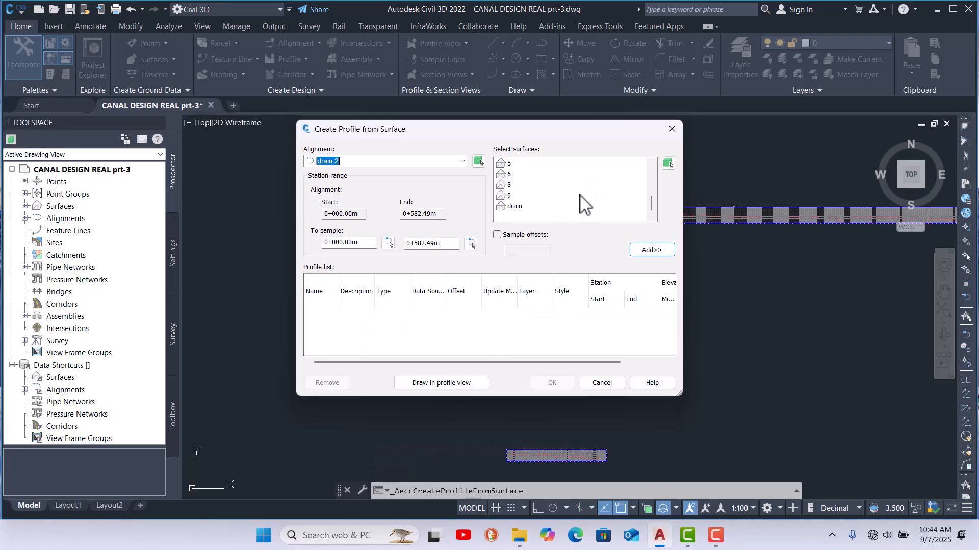
click(515, 207)
click(654, 250)
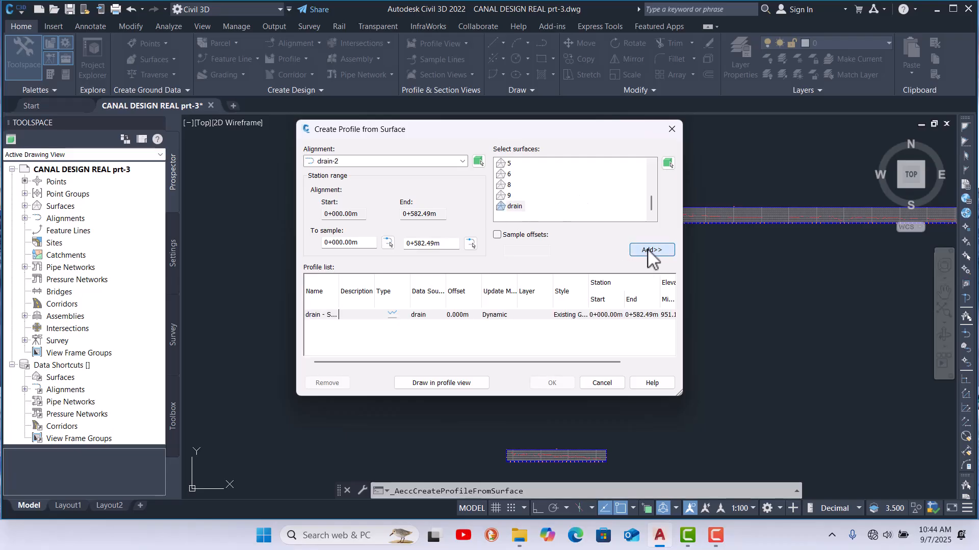
Step: Draw the drain-2 profile in a new profile view placed above the topmost view
click(436, 386)
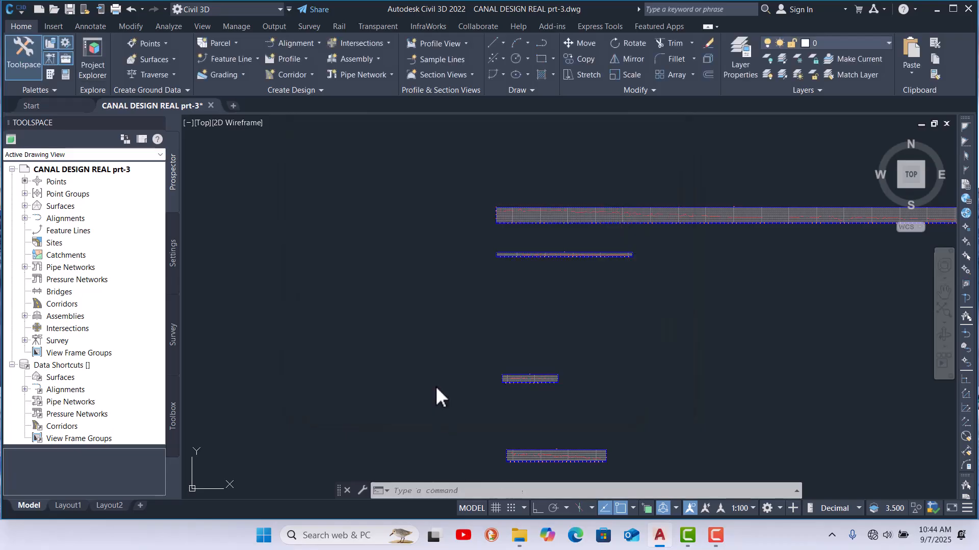
click(486, 438)
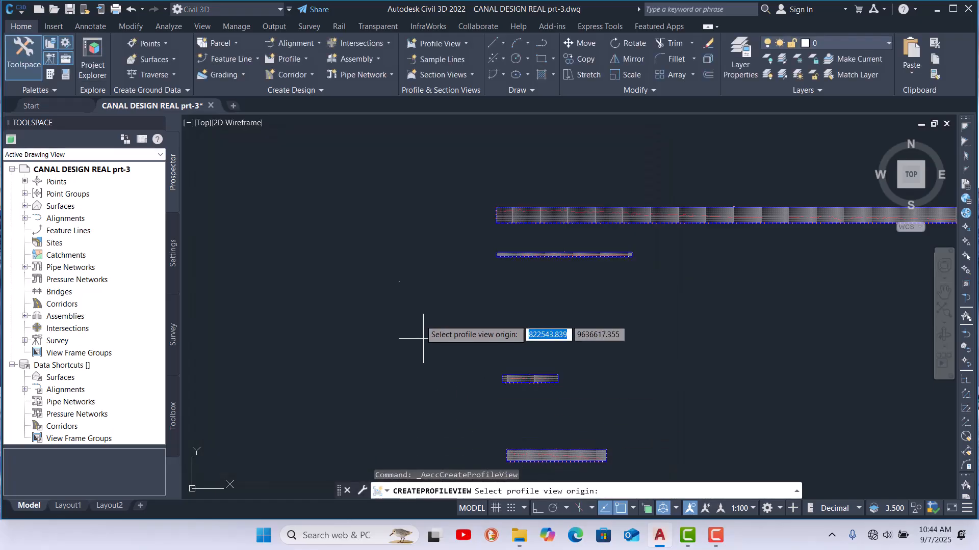
click(497, 177)
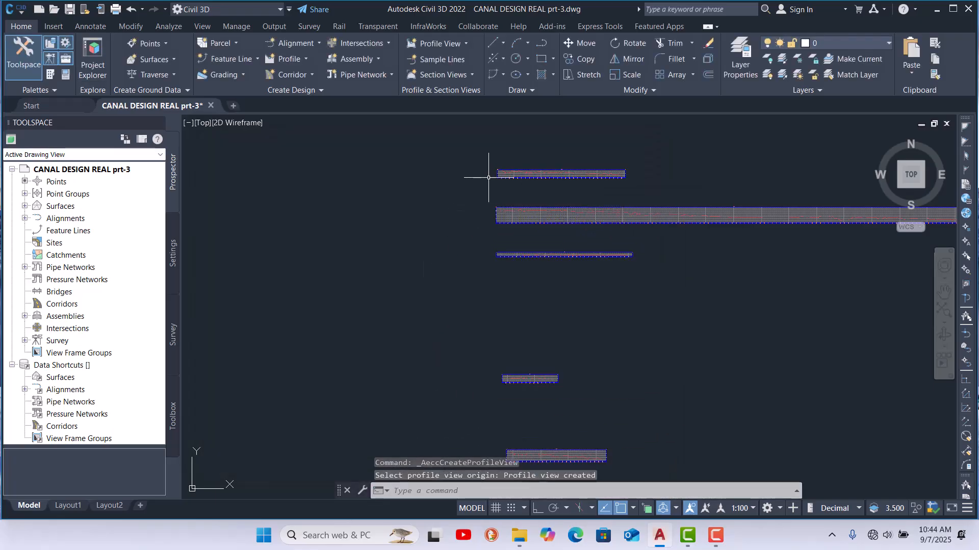
Step: Start Create Surface Profile and choose alignment drain-8
click(305, 58)
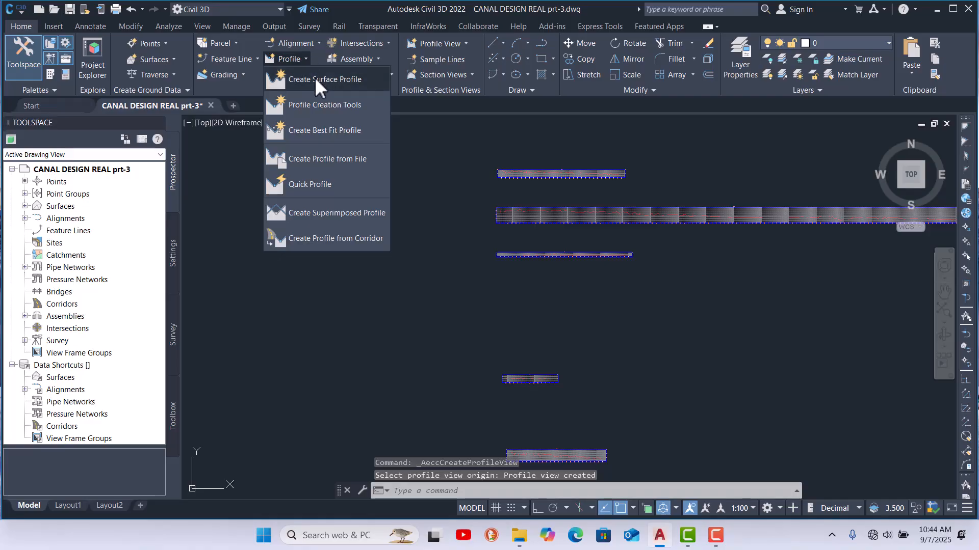
click(311, 80)
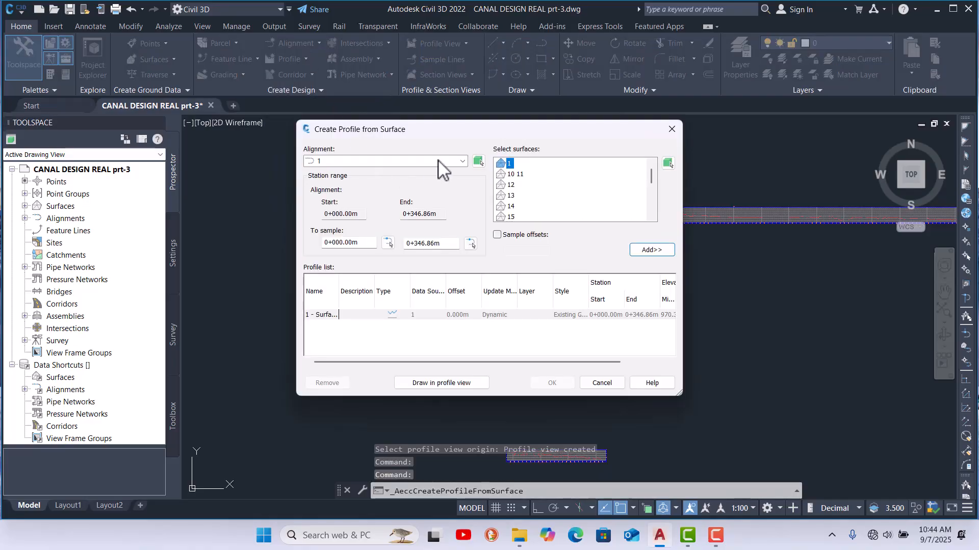
click(439, 162)
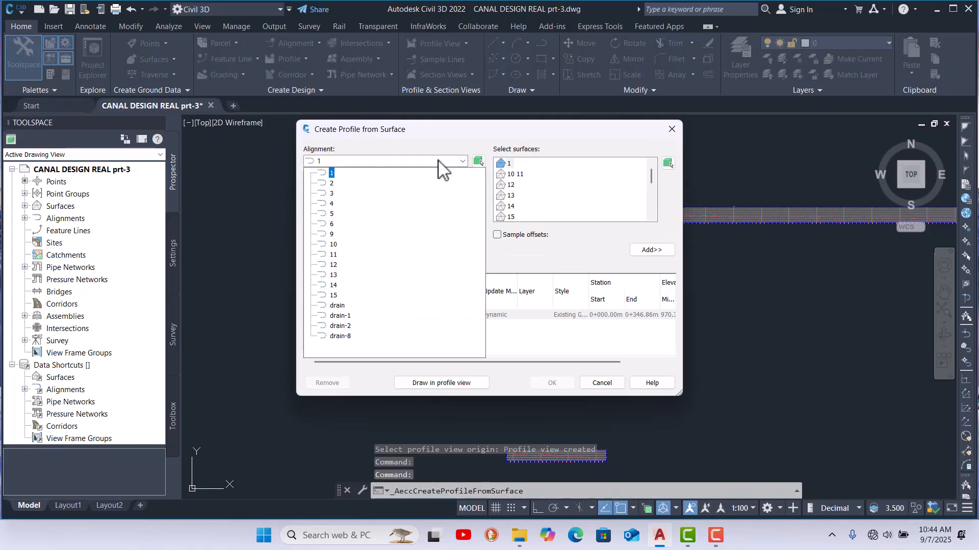
click(341, 336)
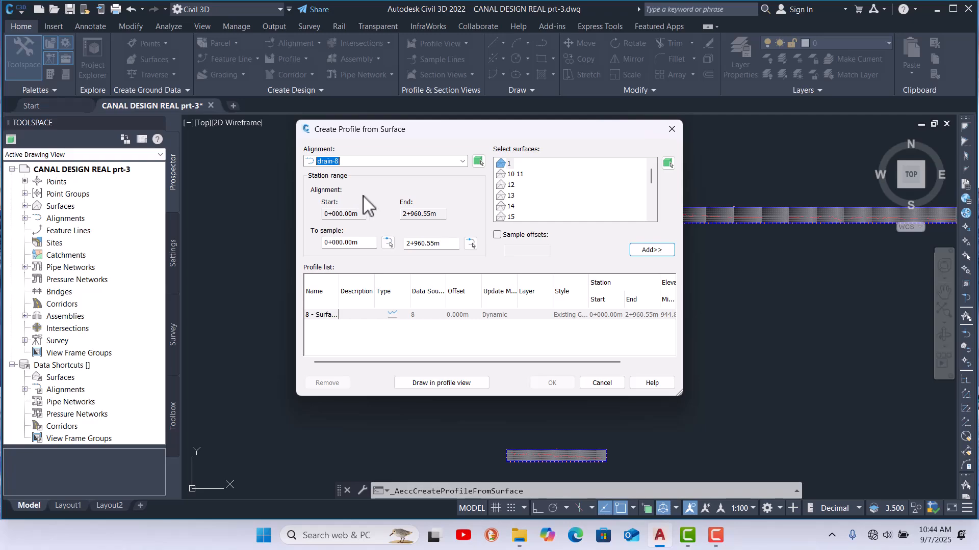
Step: Switch the profile alignment to drain-2 and select the drain surface in the surface list
click(462, 161)
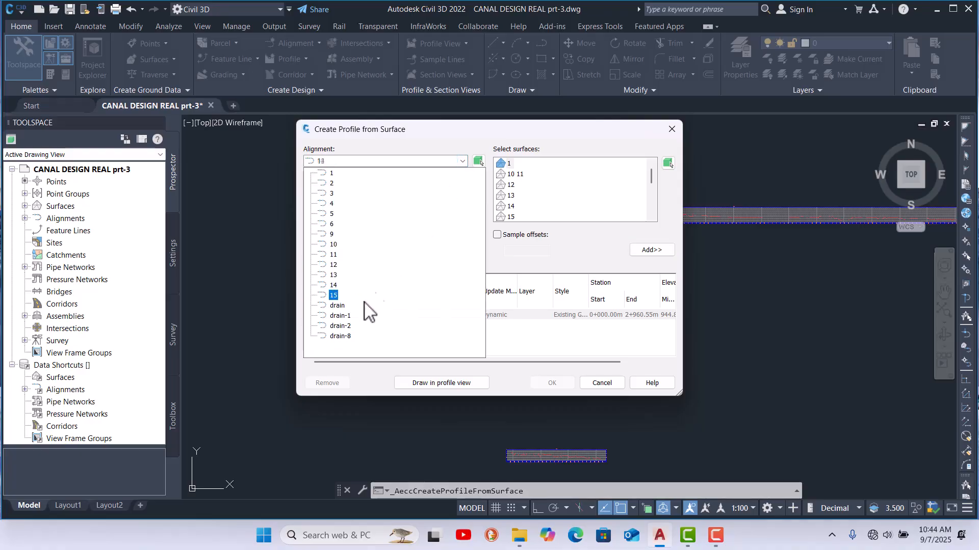
click(342, 326)
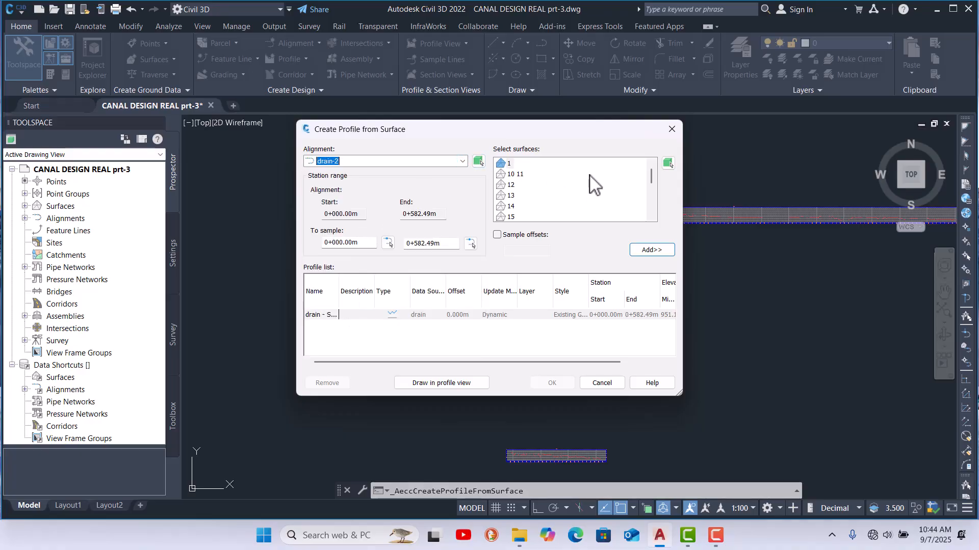
scroll(630, 199, down, 1)
scroll(597, 195, down, 2)
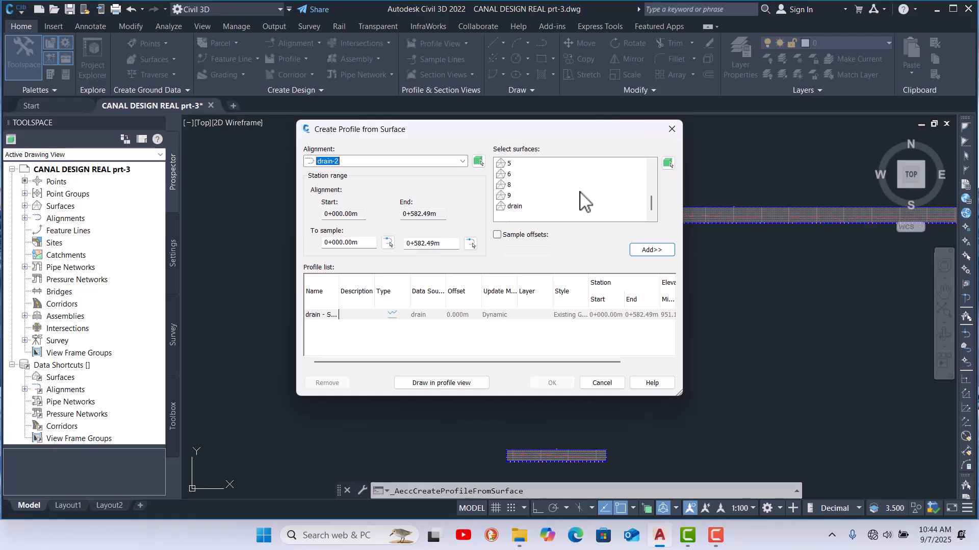
click(512, 206)
Step: Add the drain surface to the profile list again and remove the duplicate drain profile entry
click(653, 250)
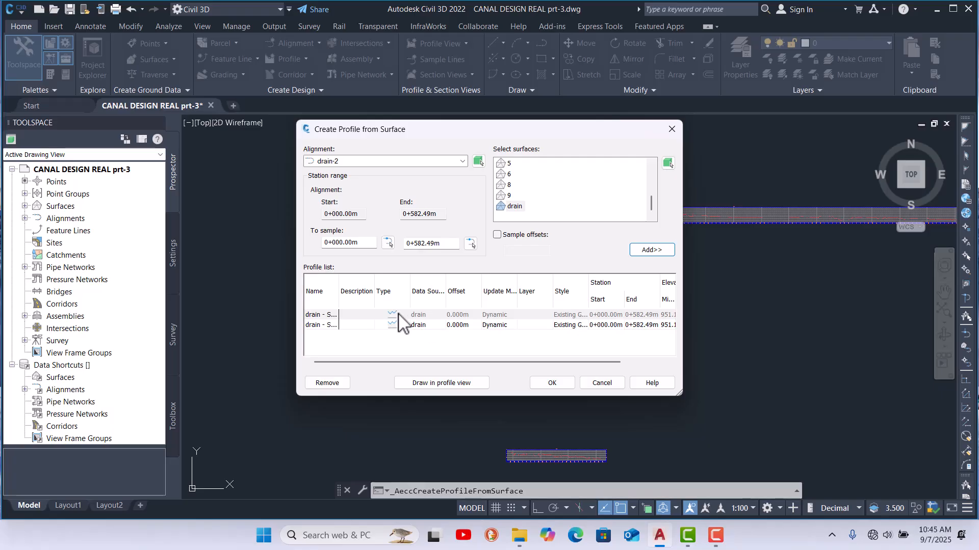
click(413, 316)
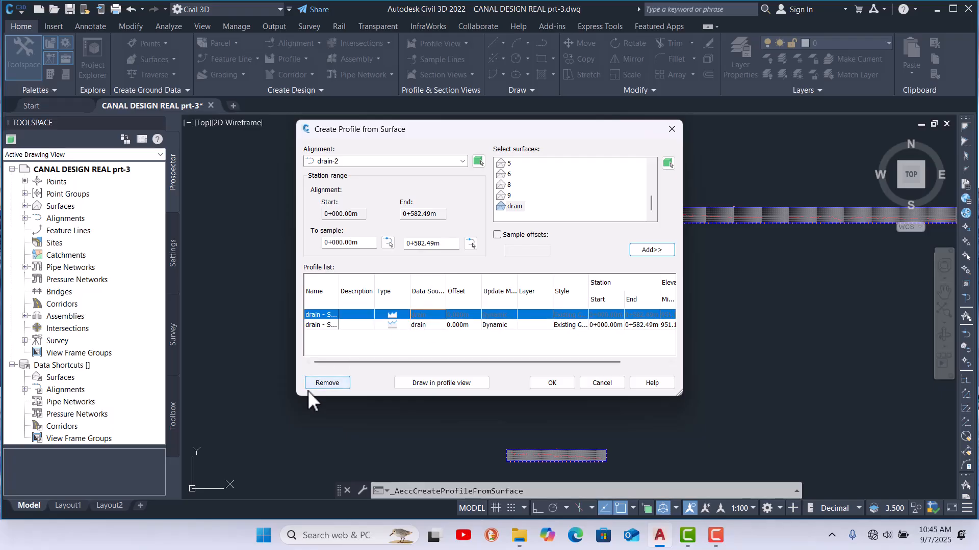
click(323, 325)
click(327, 383)
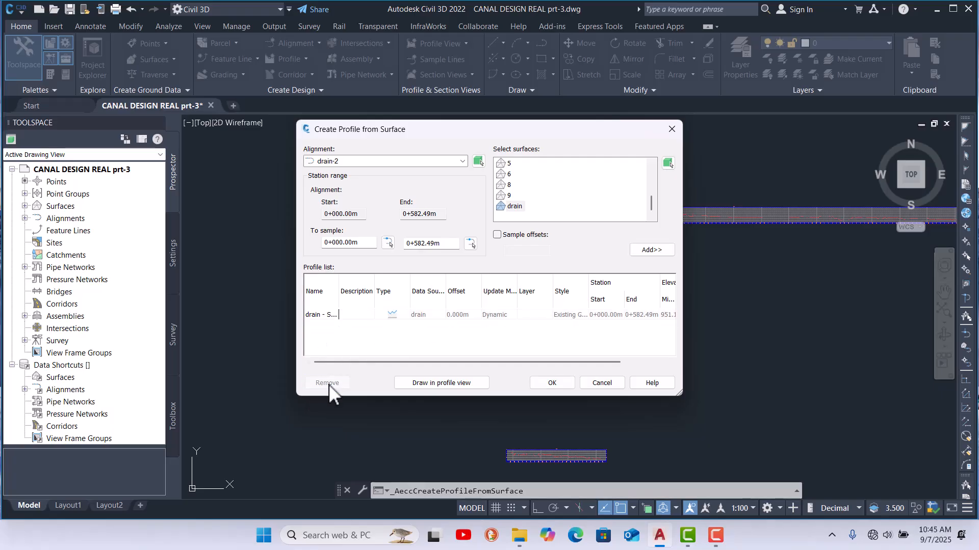
Step: Draw the drain-2 profile in a new profile view, placing its origin above the existing views
click(447, 382)
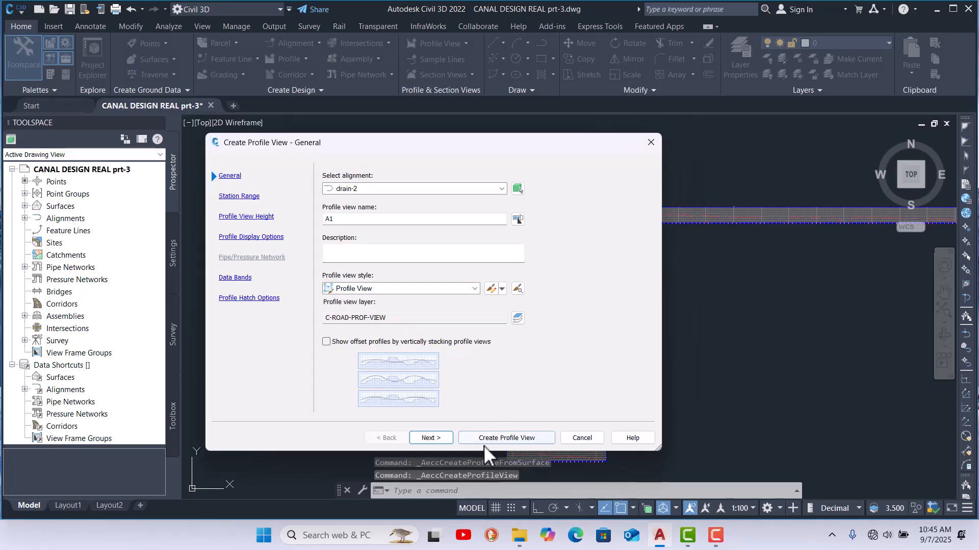
click(484, 438)
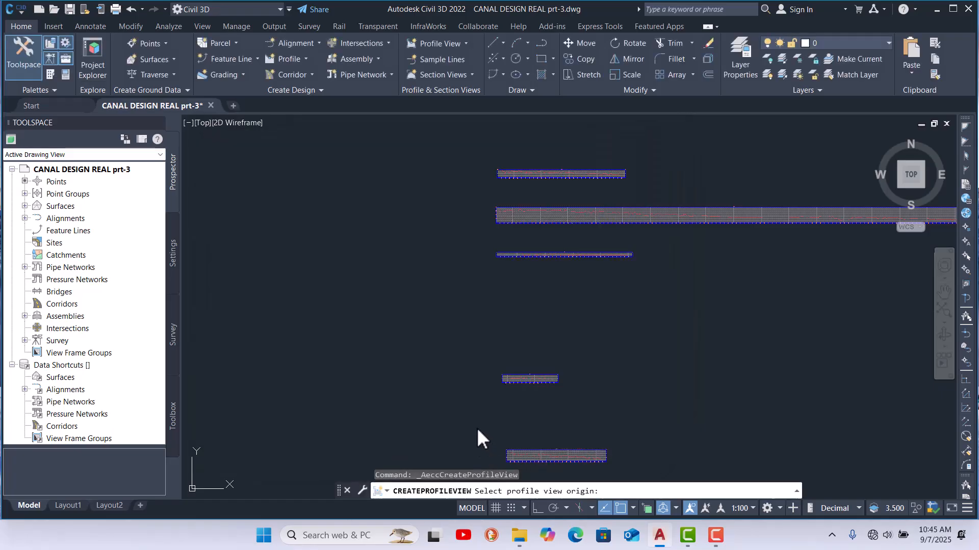
click(498, 151)
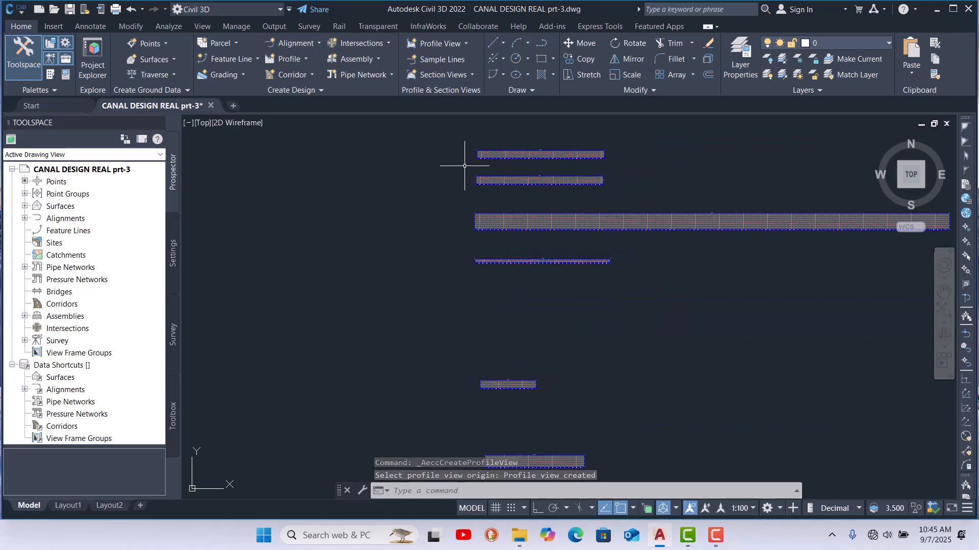
scroll(448, 214, down, 4)
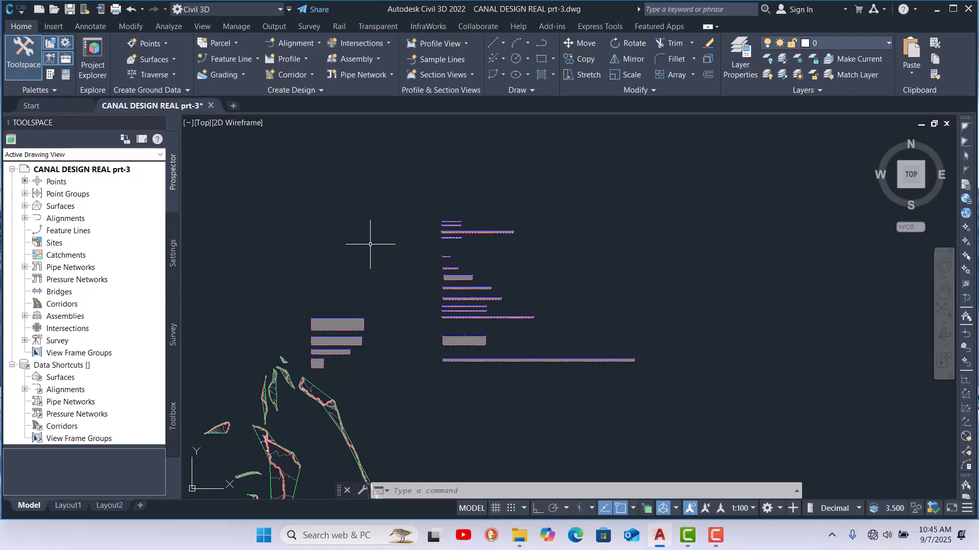
scroll(387, 252, up, 4)
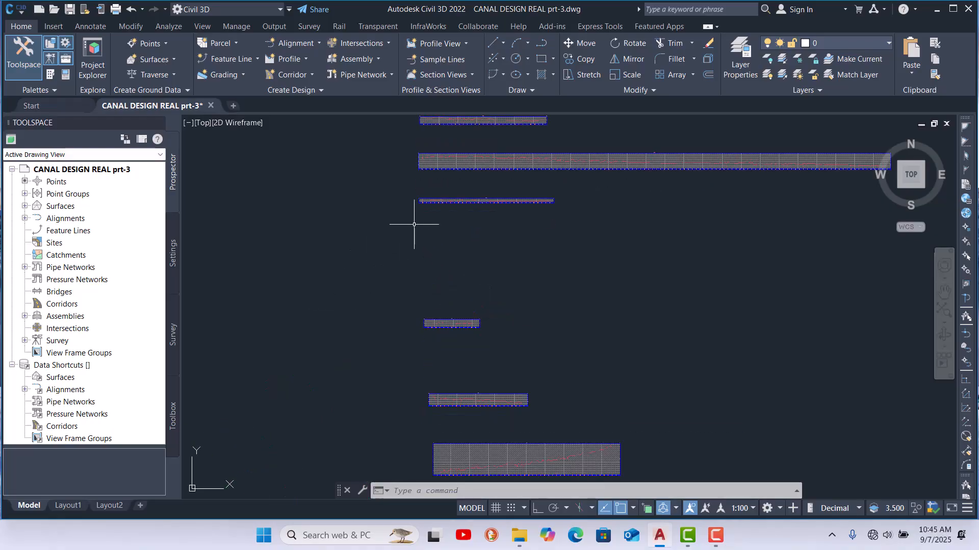
scroll(408, 229, down, 2)
scroll(409, 192, up, 3)
scroll(396, 212, up, 2)
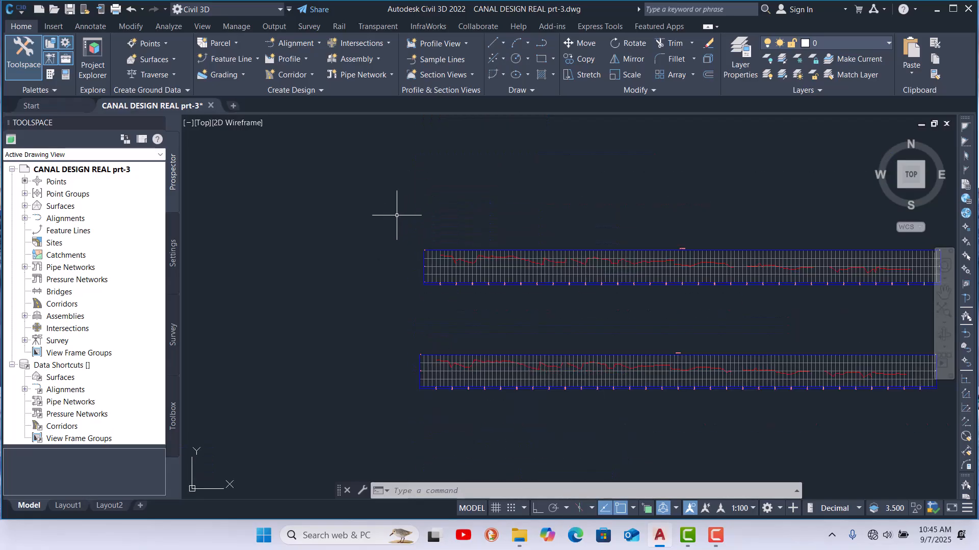